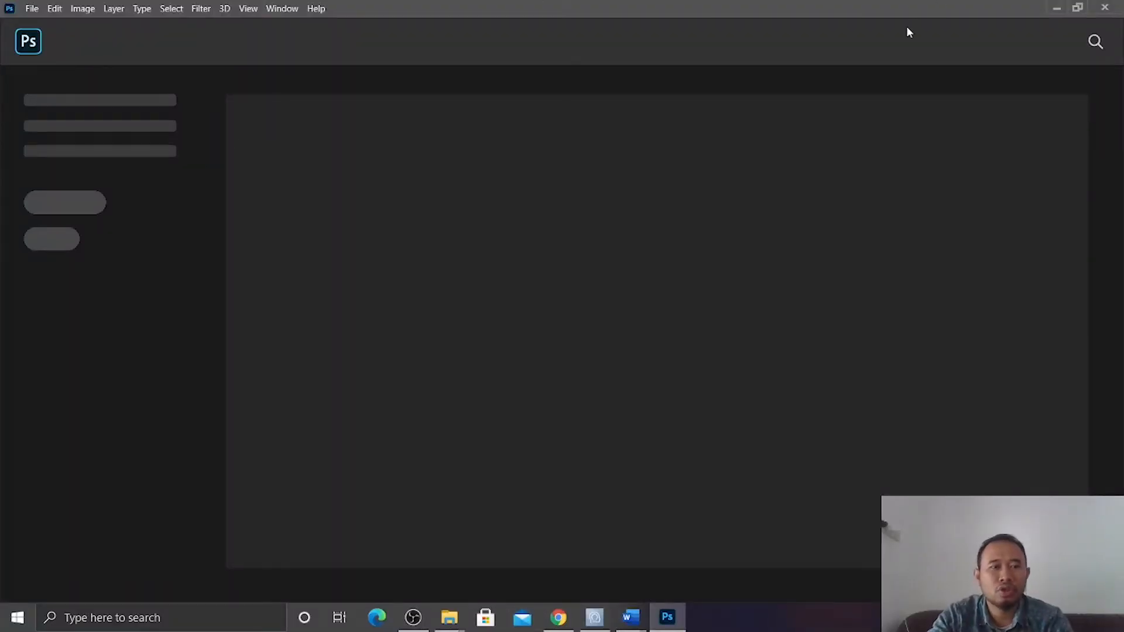
Set up a new 15,2 × 10,2 cm landscape document with a resolution of 300 pixels/inch.
{"action": "left_click", "coordinate": [13, 7]}
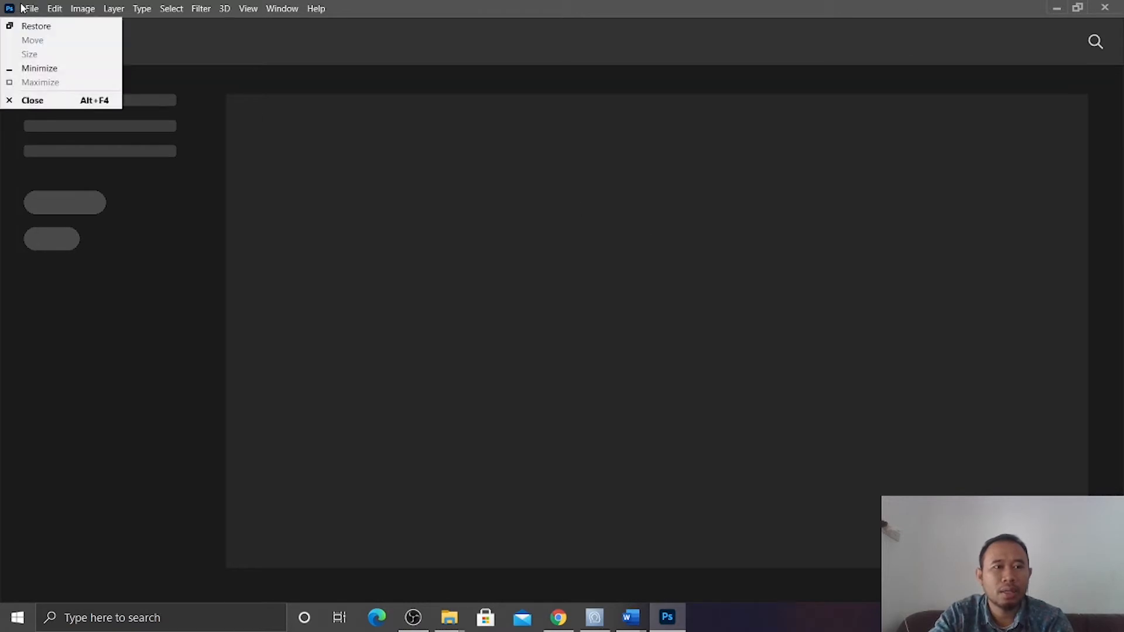
{"action": "left_click", "coordinate": [27, 7]}
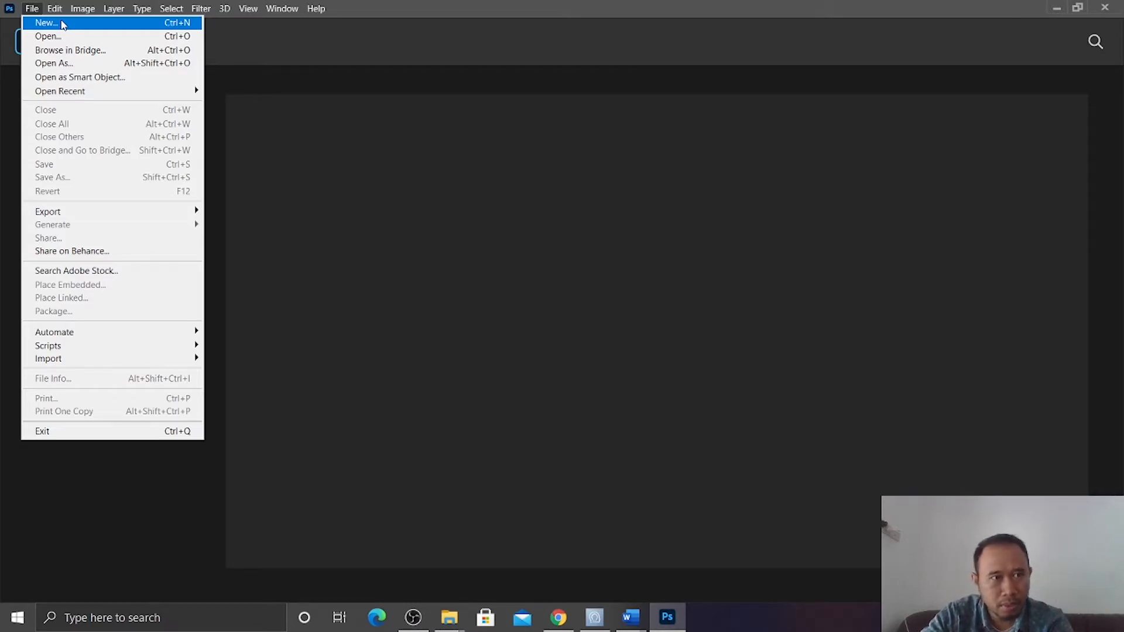
{"action": "left_click", "coordinate": [63, 24]}
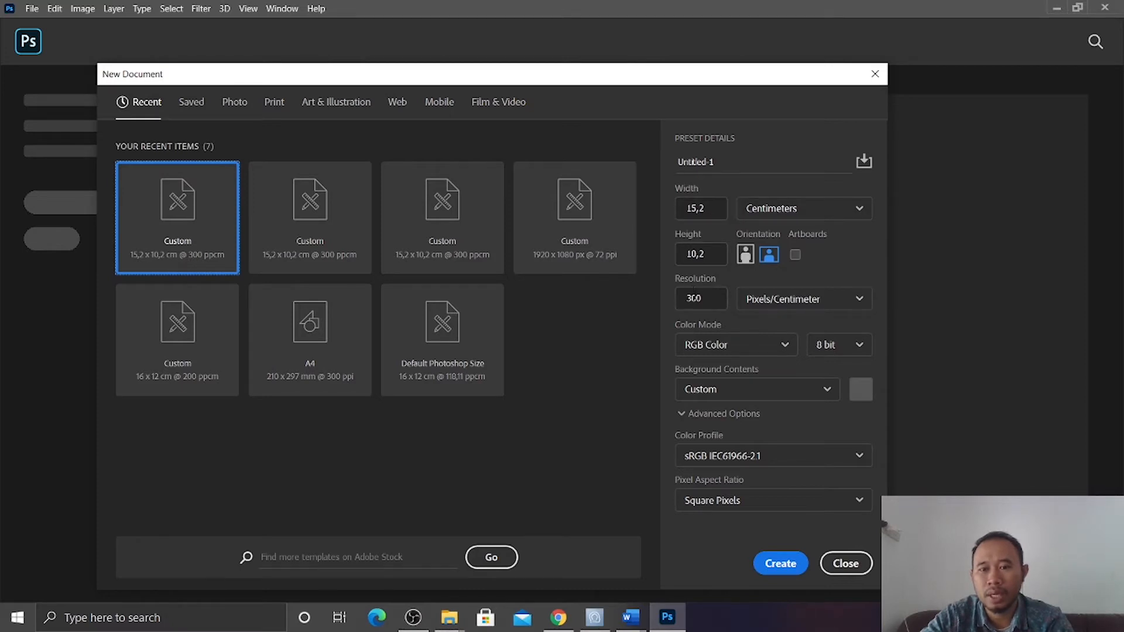
{"action": "left_click", "coordinate": [812, 299]}
{"action": "left_click", "coordinate": [814, 323]}
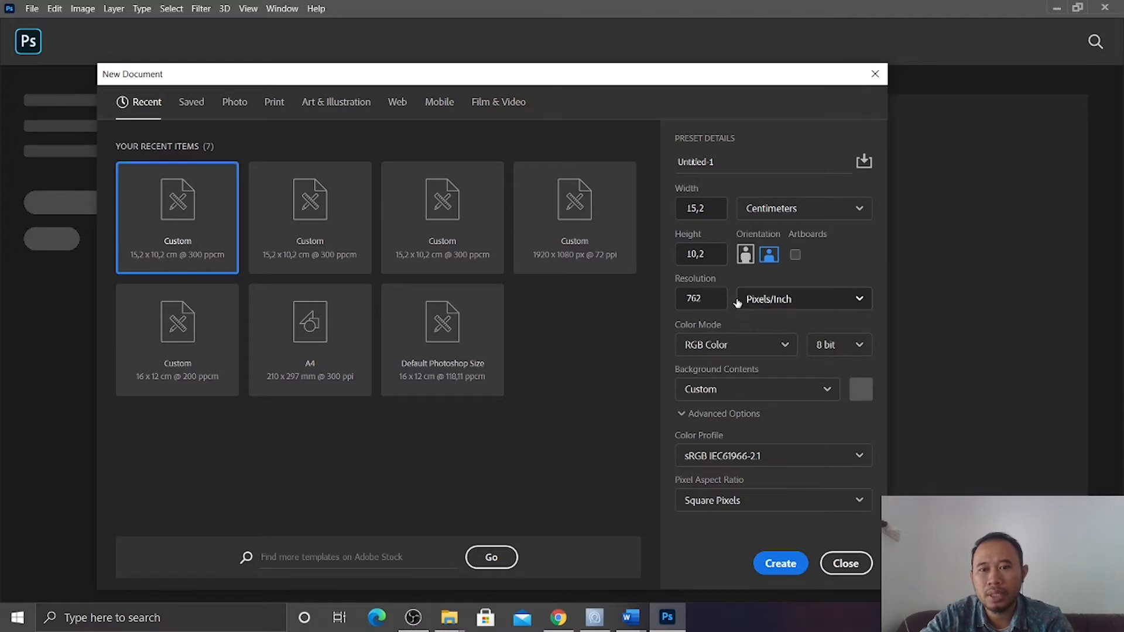
{"action": "left_click", "coordinate": [791, 301]}
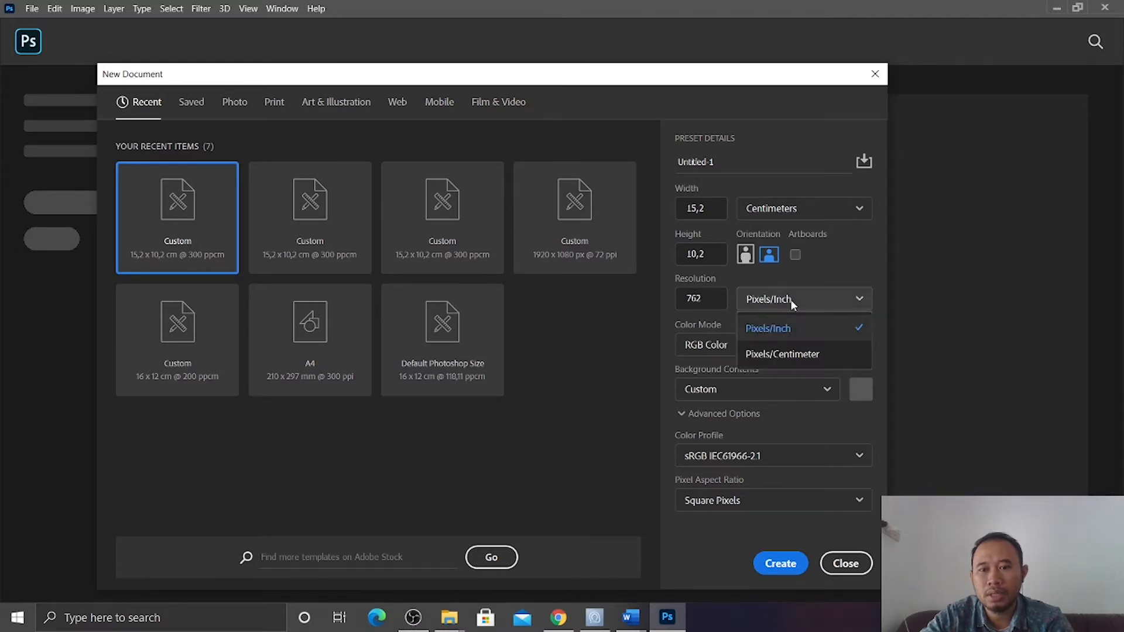
{"action": "double_click", "coordinate": [713, 296]}
{"action": "type", "text": "300"}
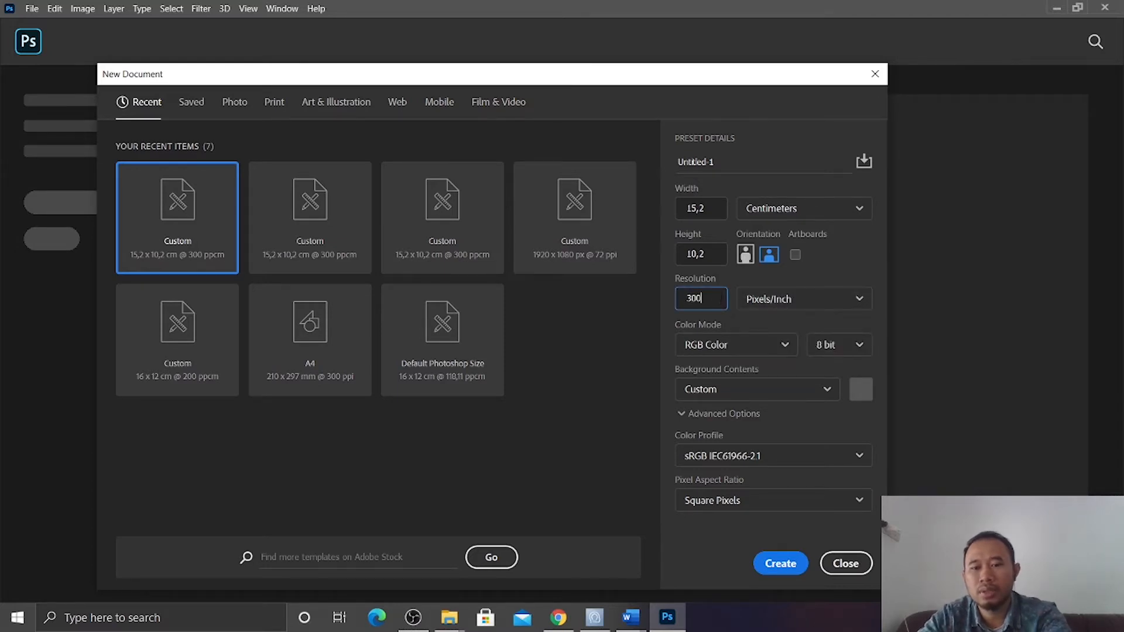
{"action": "left_click", "coordinate": [799, 299]}
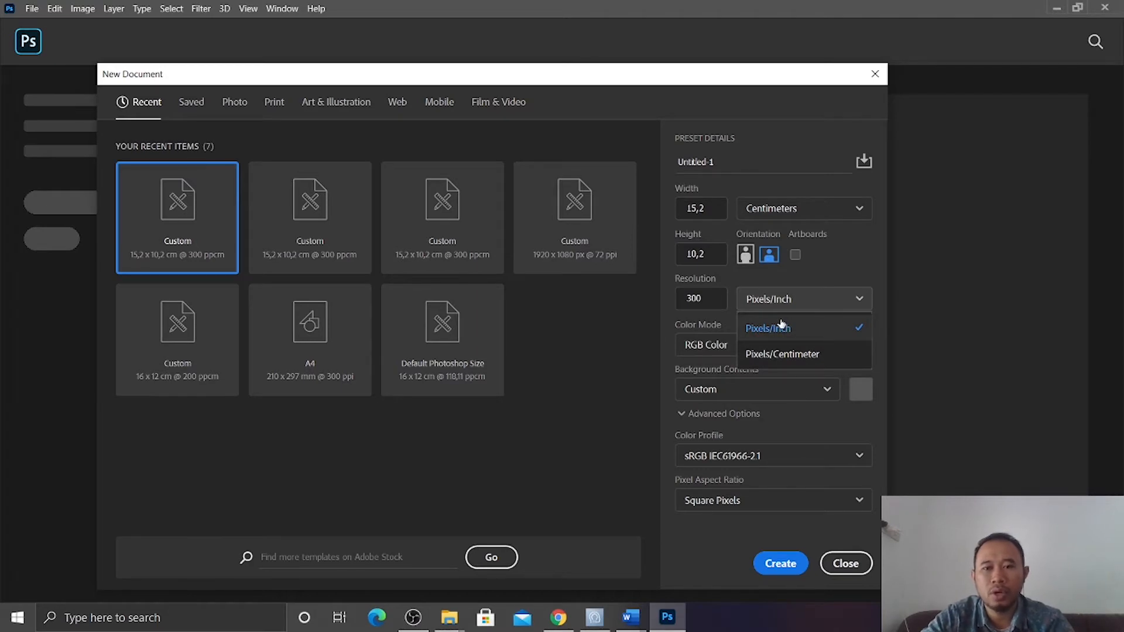
{"action": "left_click", "coordinate": [724, 302]}
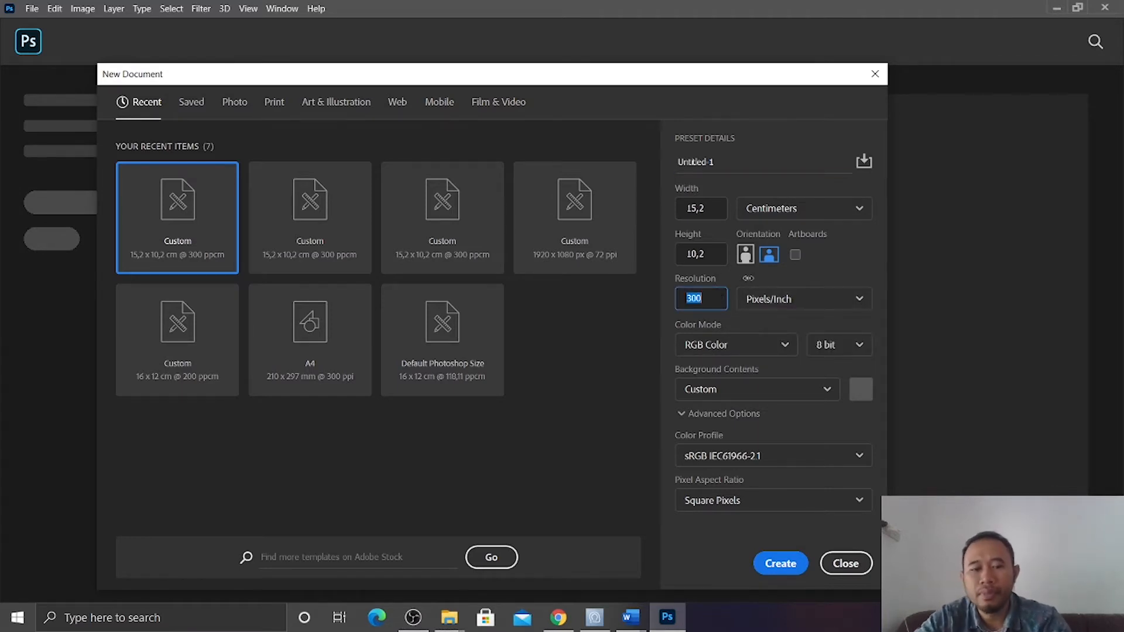
Create the document and float its window over the workspace.
{"action": "left_click", "coordinate": [783, 562]}
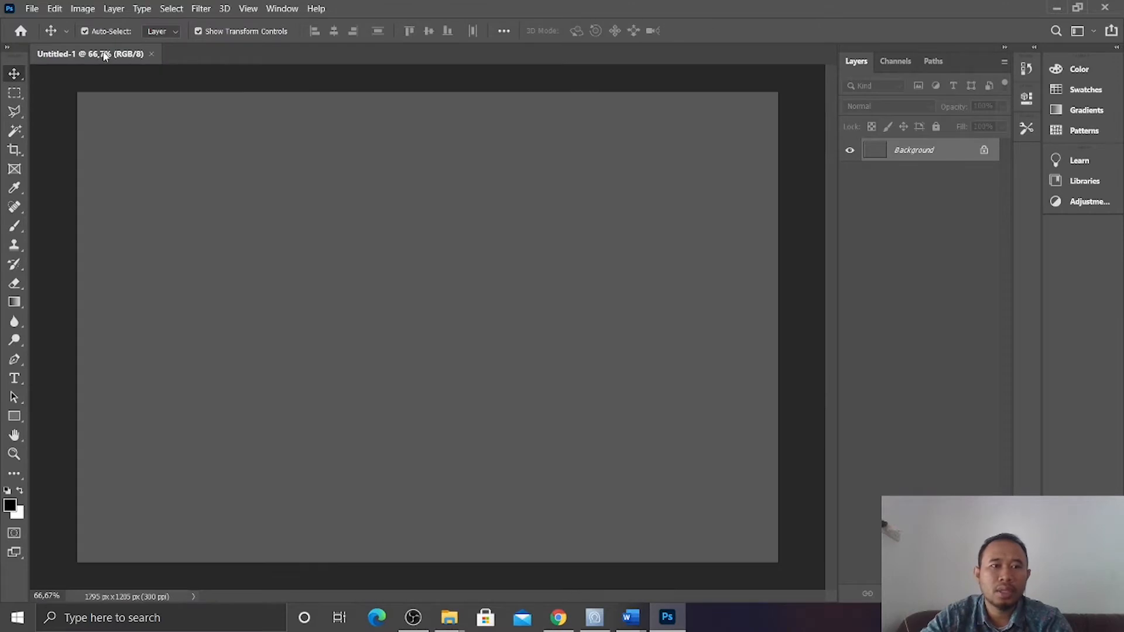
{"action": "left_click_drag", "start_coordinate": [105, 55], "coordinate": [374, 138]}
{"action": "left_click_drag", "start_coordinate": [484, 114], "coordinate": [391, 97]}
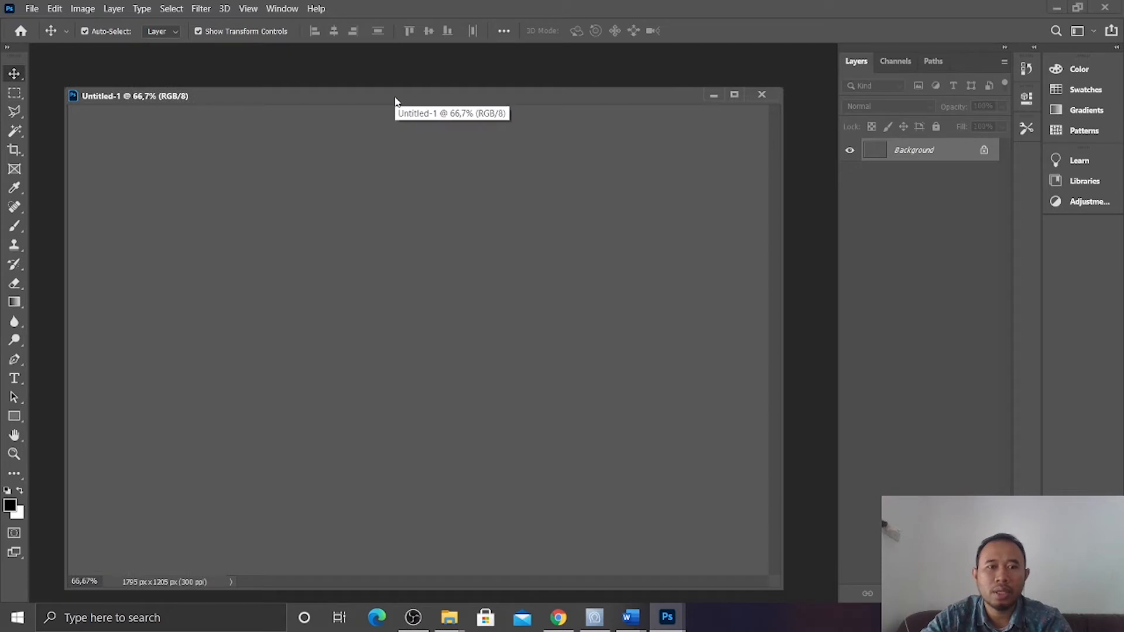
Create a second 15,2 × 10,2 cm document at 300 pixels/inch with white background contents.
{"action": "left_click", "coordinate": [32, 8]}
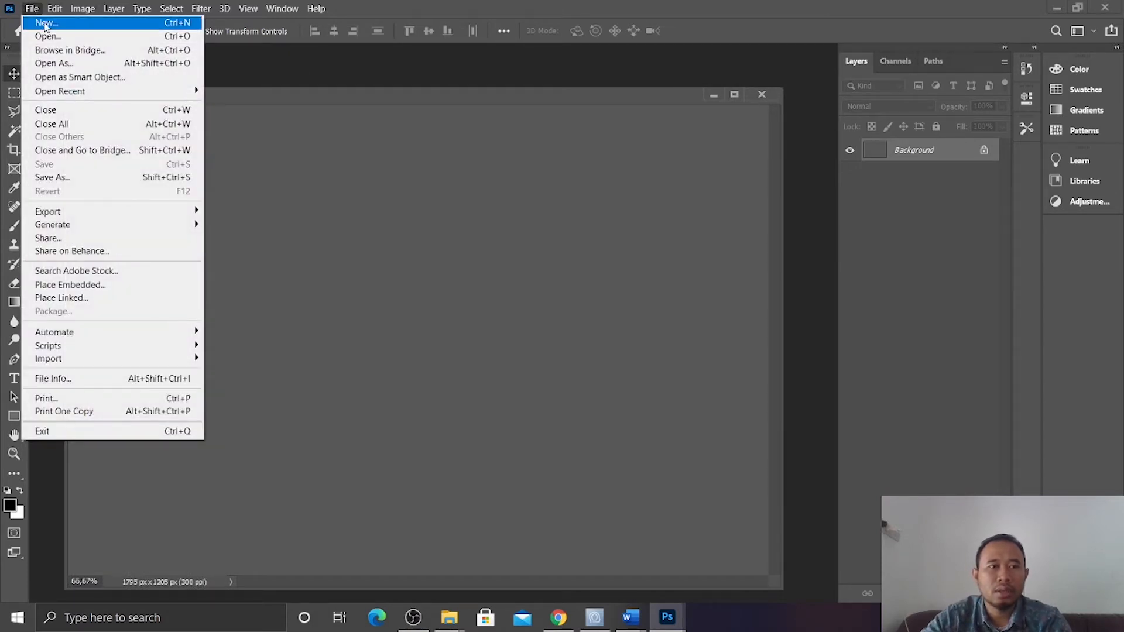
{"action": "left_click", "coordinate": [47, 21]}
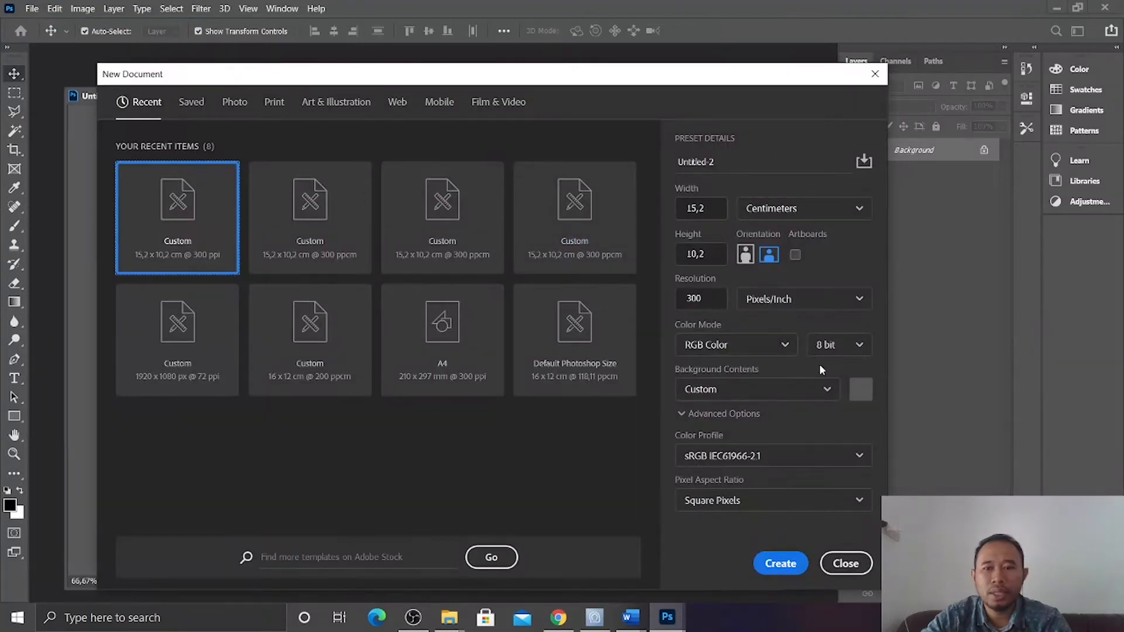
{"action": "left_click", "coordinate": [801, 394]}
{"action": "left_click", "coordinate": [805, 419]}
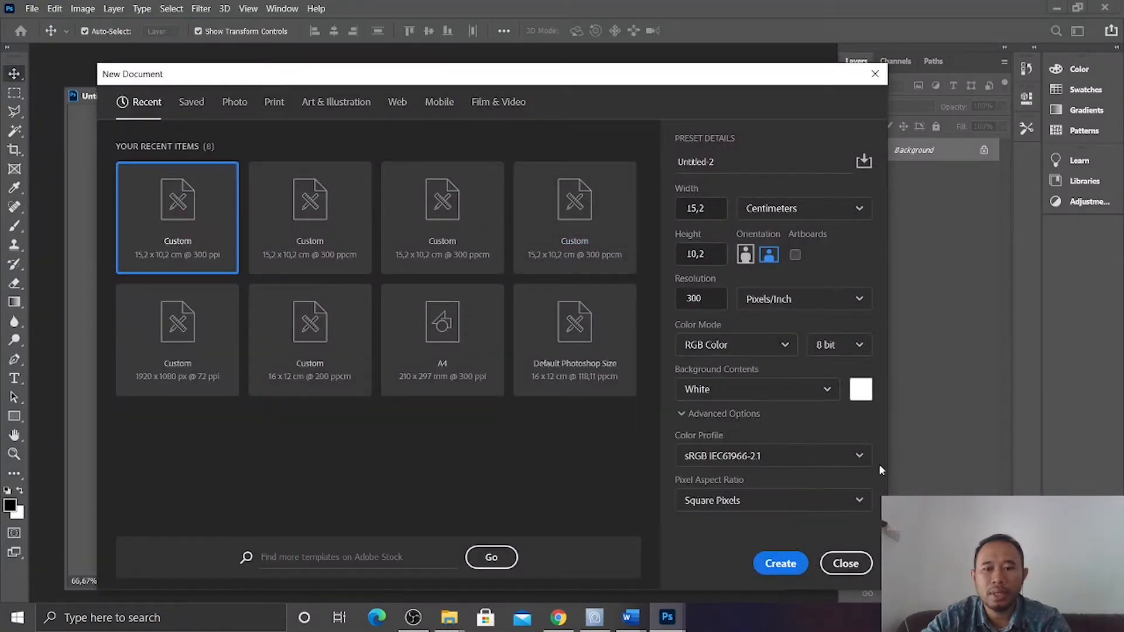
{"action": "left_click", "coordinate": [782, 565]}
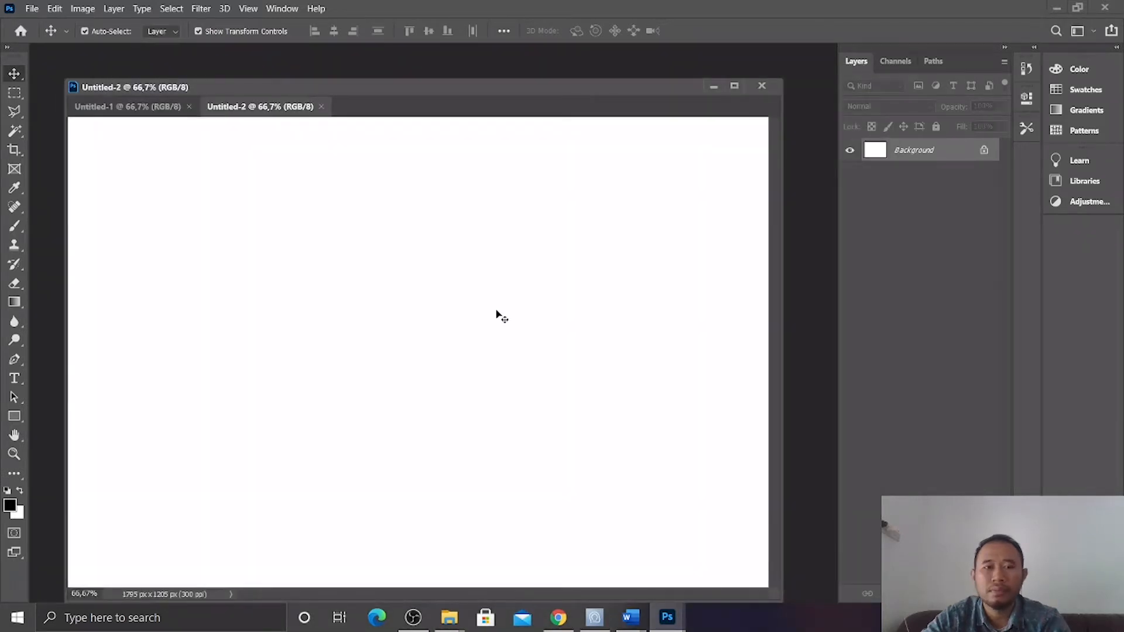
Float the Untitled-2 window, minimize Untitled-1, and reposition Untitled-2 within the workspace.
{"action": "left_click_drag", "start_coordinate": [260, 107], "coordinate": [292, 153]}
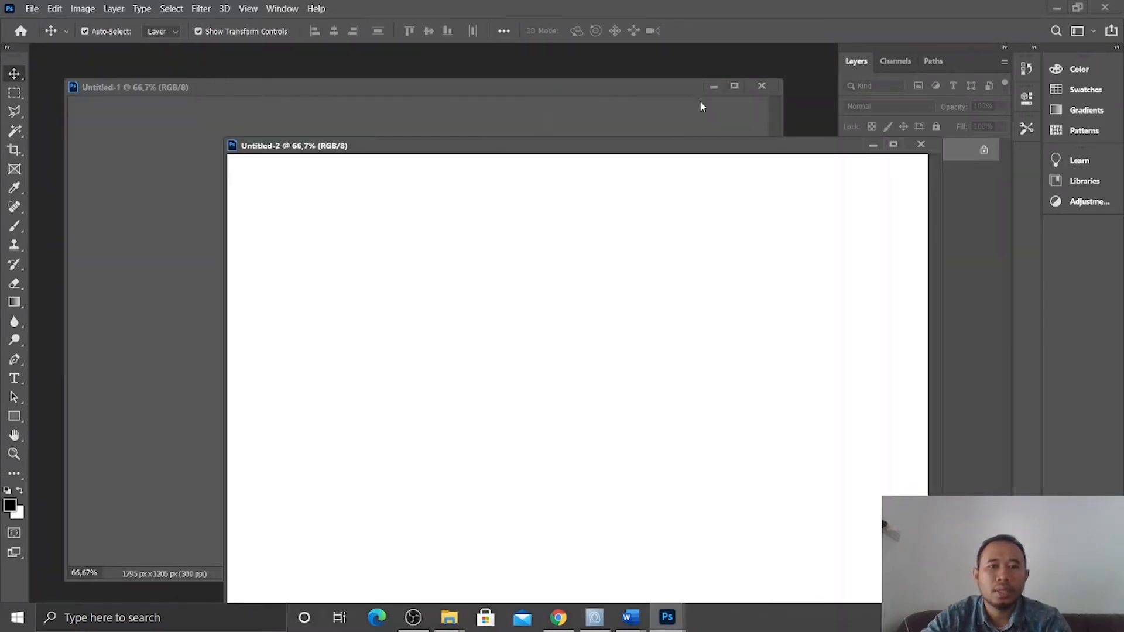
{"action": "left_click", "coordinate": [696, 96]}
{"action": "left_click", "coordinate": [725, 85]}
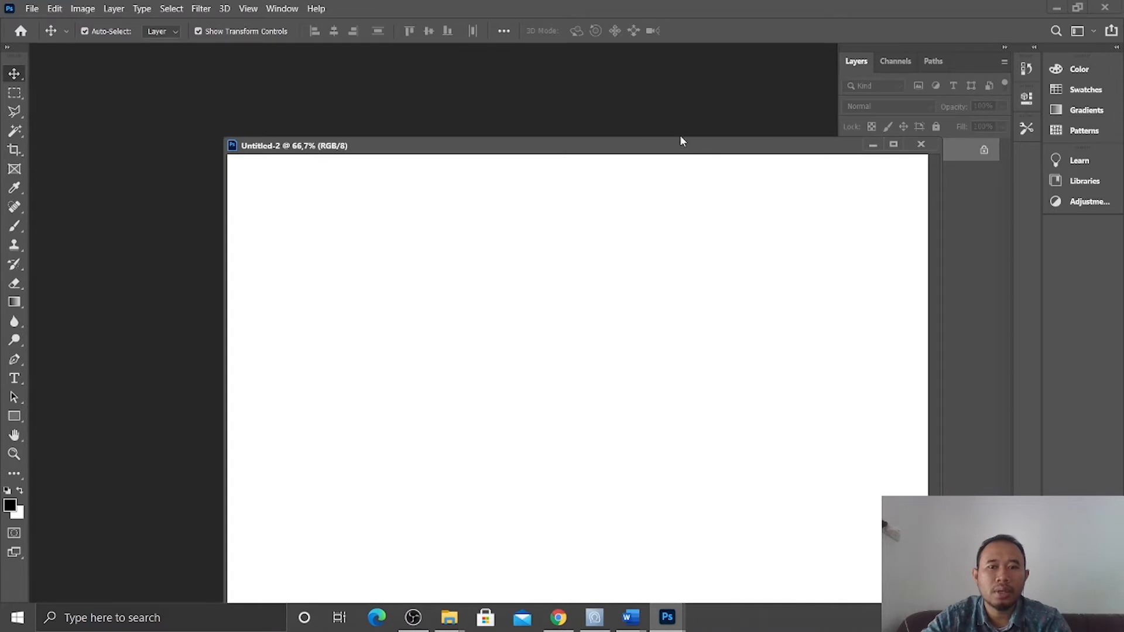
{"action": "left_click_drag", "start_coordinate": [674, 149], "coordinate": [555, 85]}
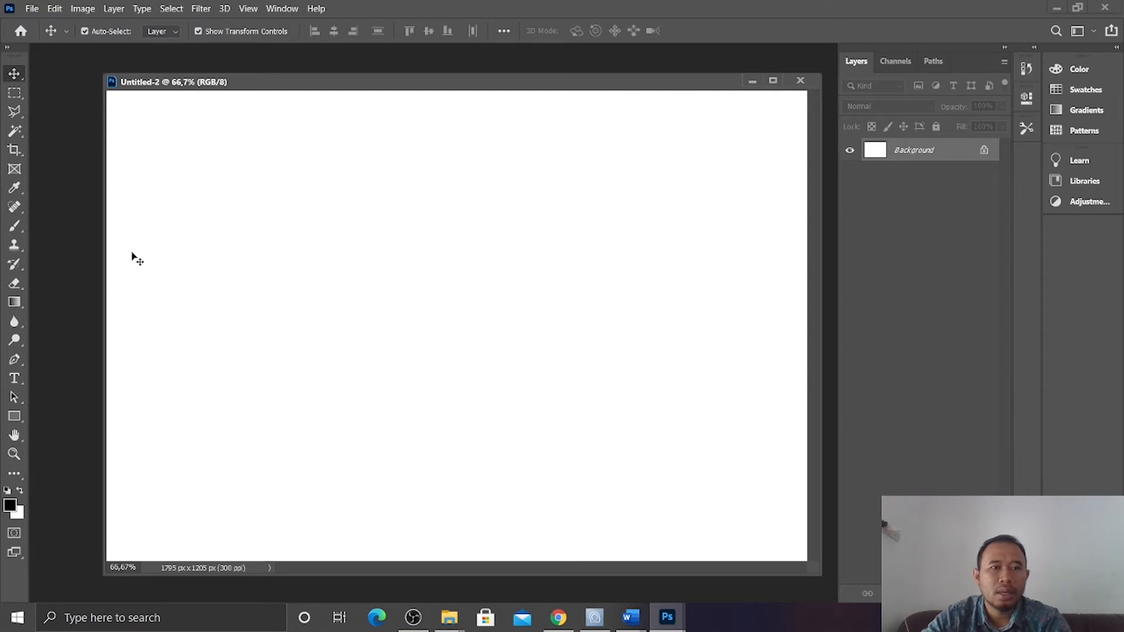
Add the horizontal text "SELAMAT DATANG" in the upper part of the white canvas, replacing the placeholder text.
{"action": "left_click", "coordinate": [23, 379]}
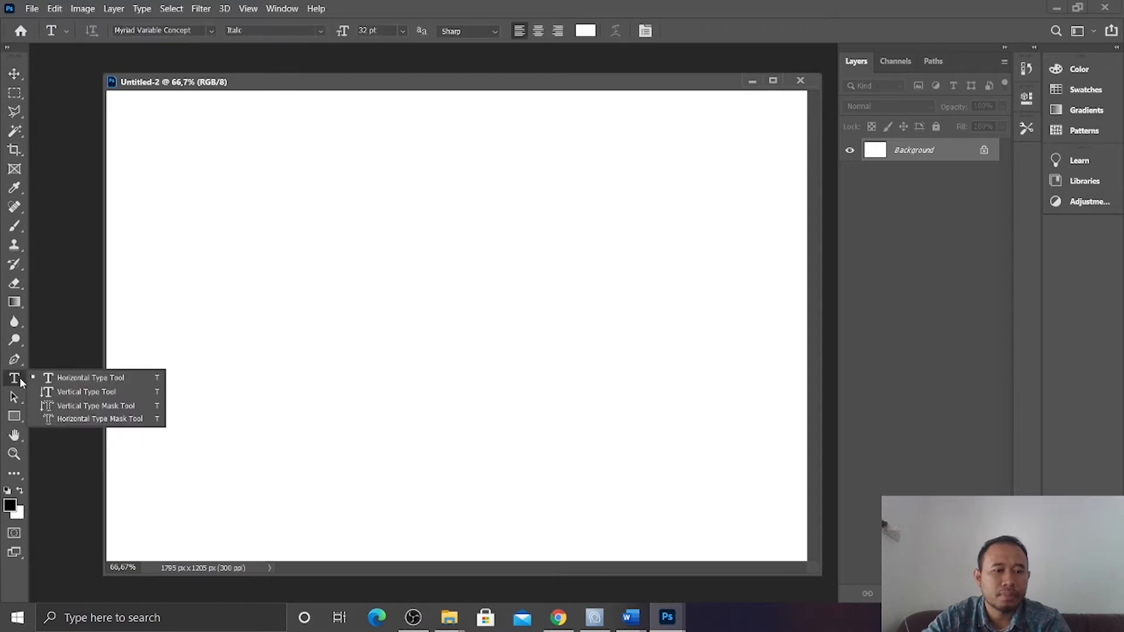
{"action": "left_click", "coordinate": [89, 378]}
{"action": "left_click", "coordinate": [338, 253]}
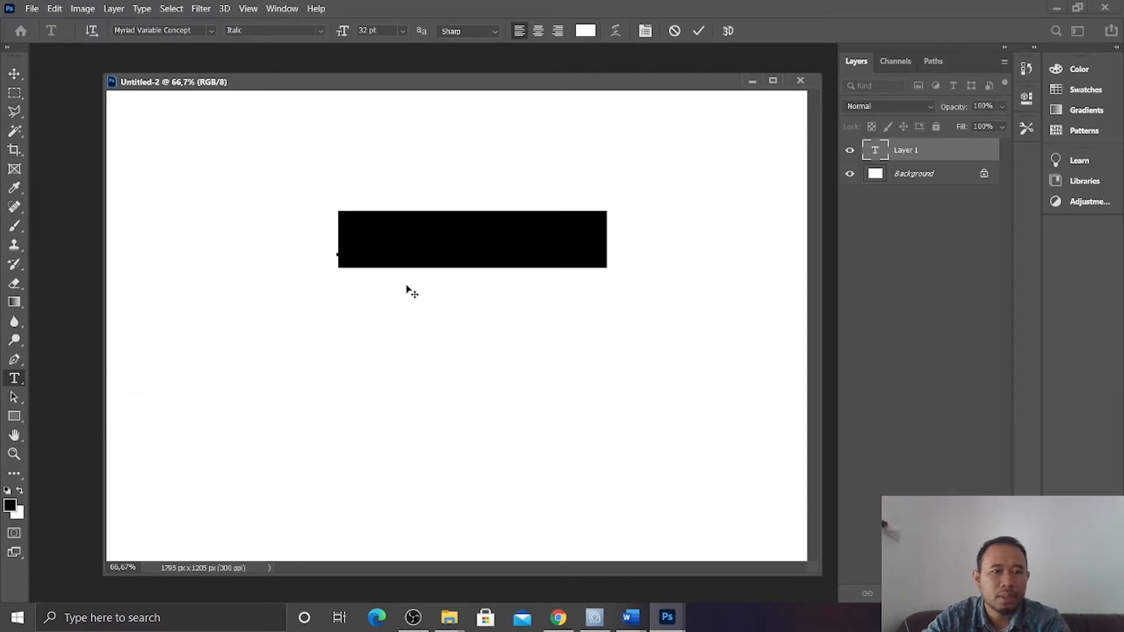
{"action": "left_click", "coordinate": [386, 234]}
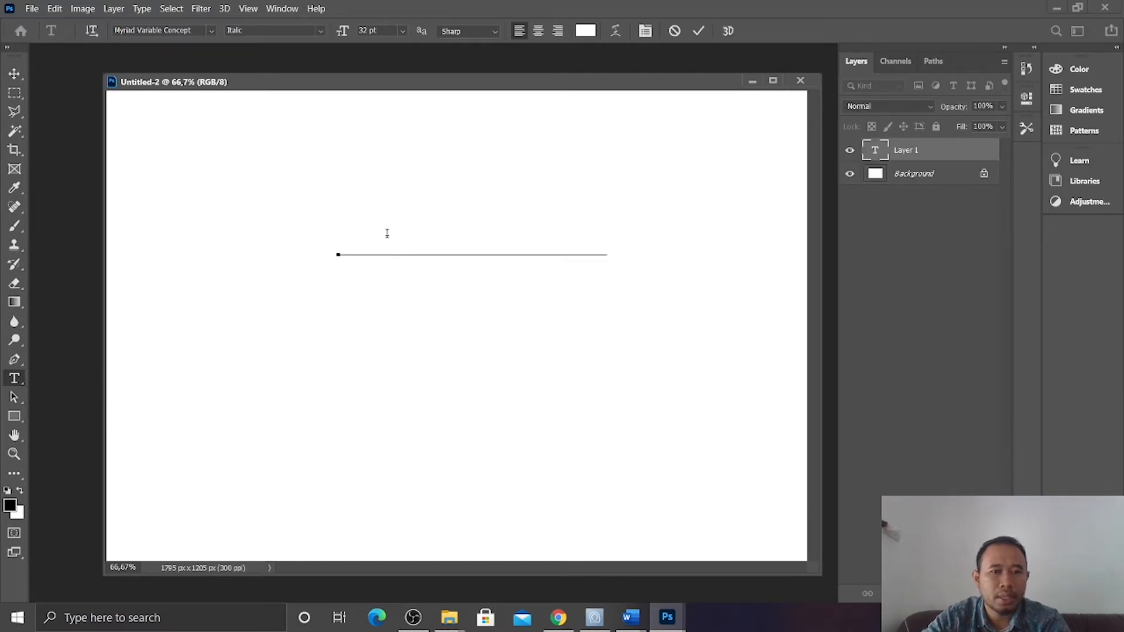
{"action": "left_click_drag", "start_coordinate": [337, 240], "coordinate": [645, 243]}
{"action": "left_click", "coordinate": [431, 240]}
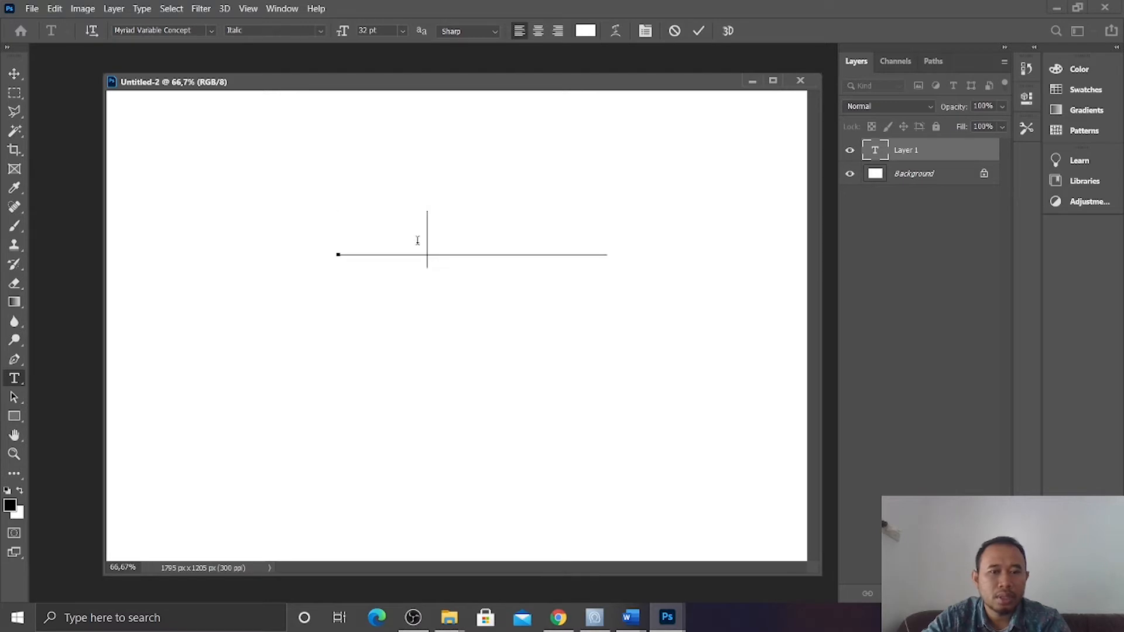
{"action": "key", "text": "ctrl+a"}
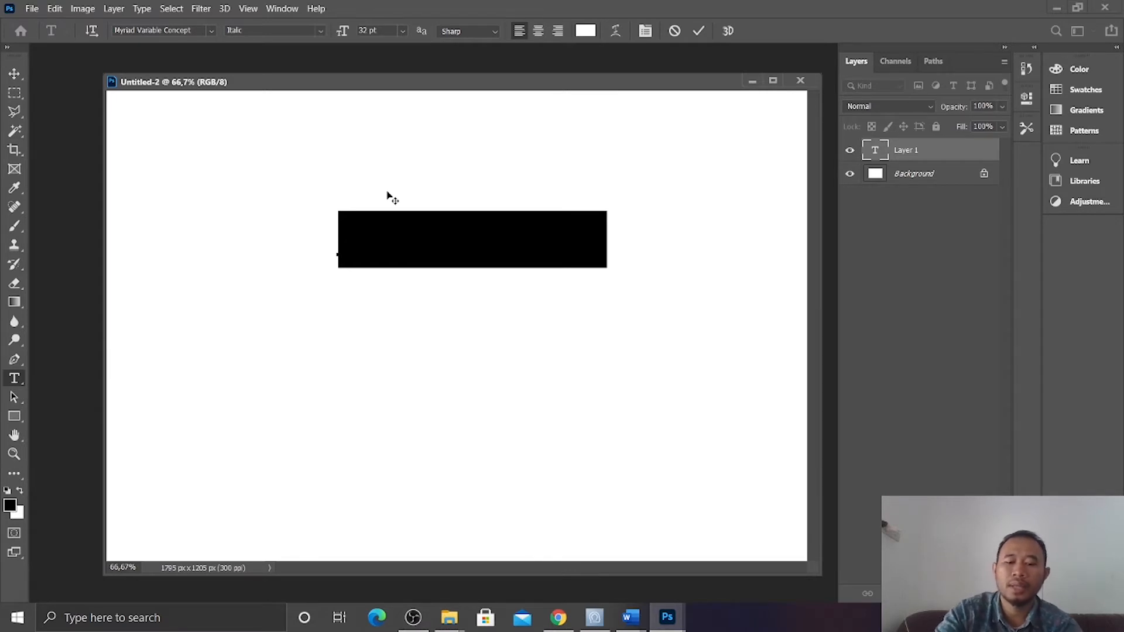
{"action": "key", "text": "BackSpace"}
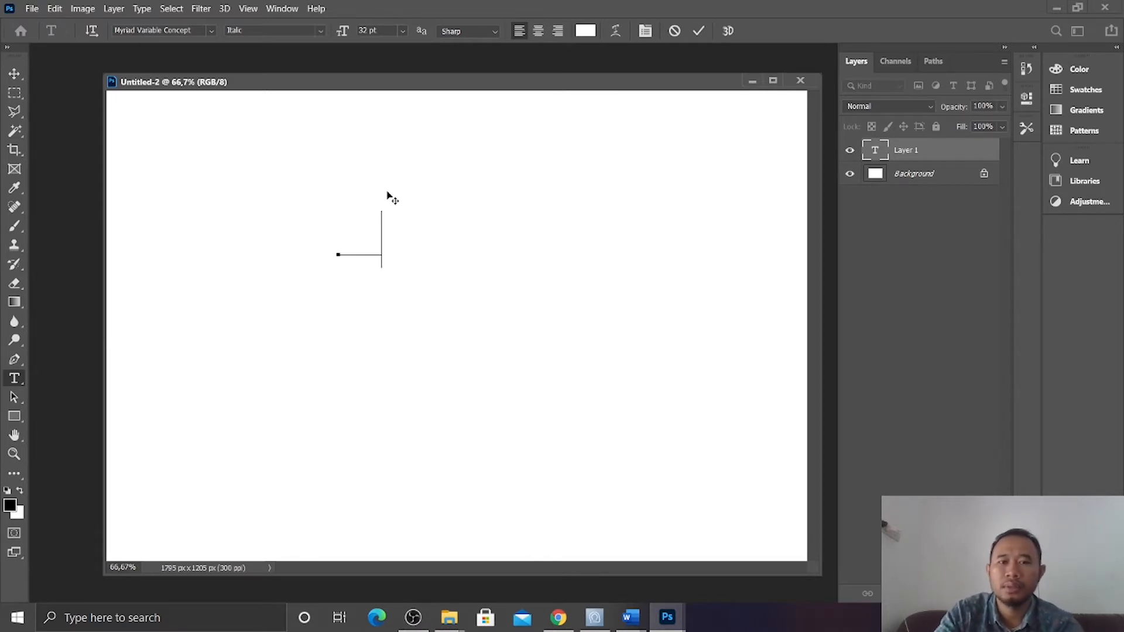
{"action": "key", "text": "Left"}
{"action": "key", "text": "BackSpace"}
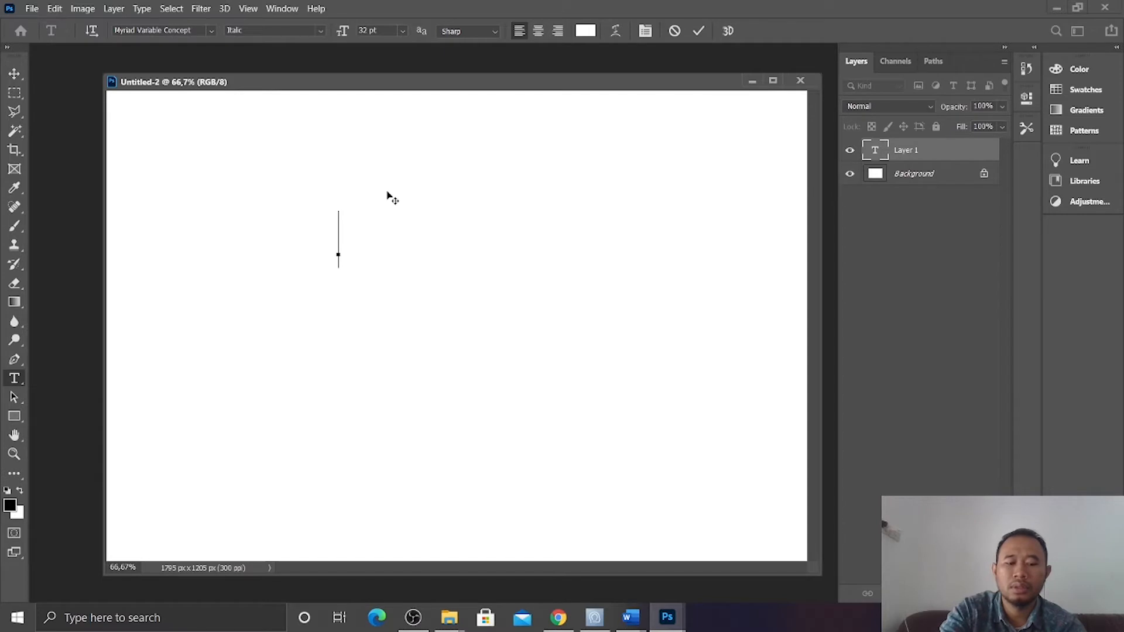
{"action": "type", "text": "Text masking"}
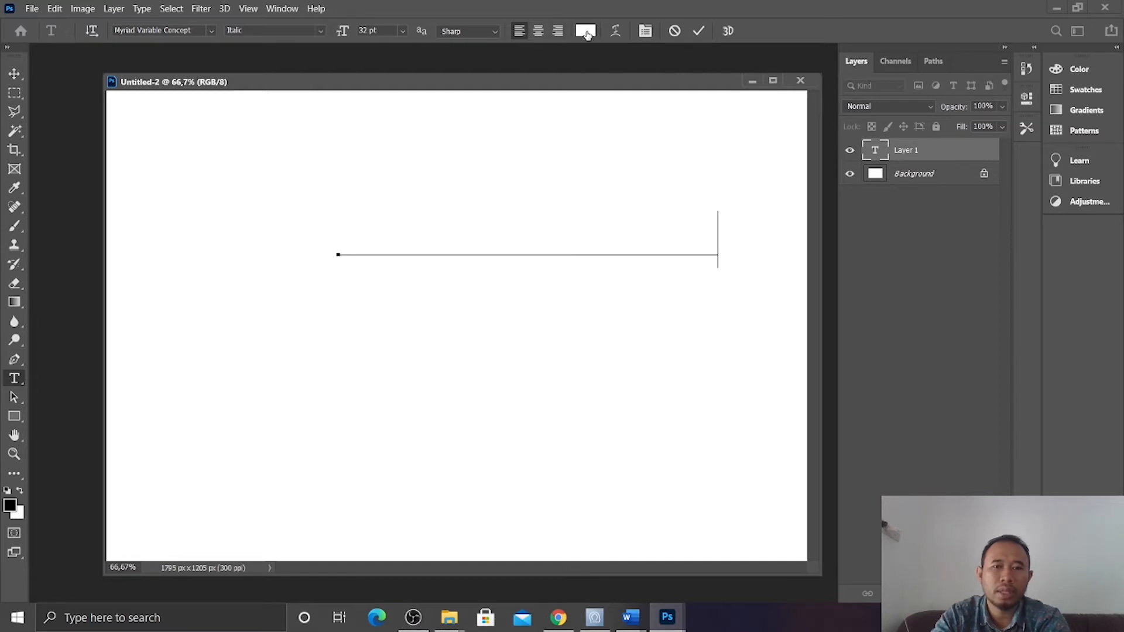
Set the color of the entire "SELAMAT DATANG" text to black (000000).
{"action": "left_click", "coordinate": [544, 241]}
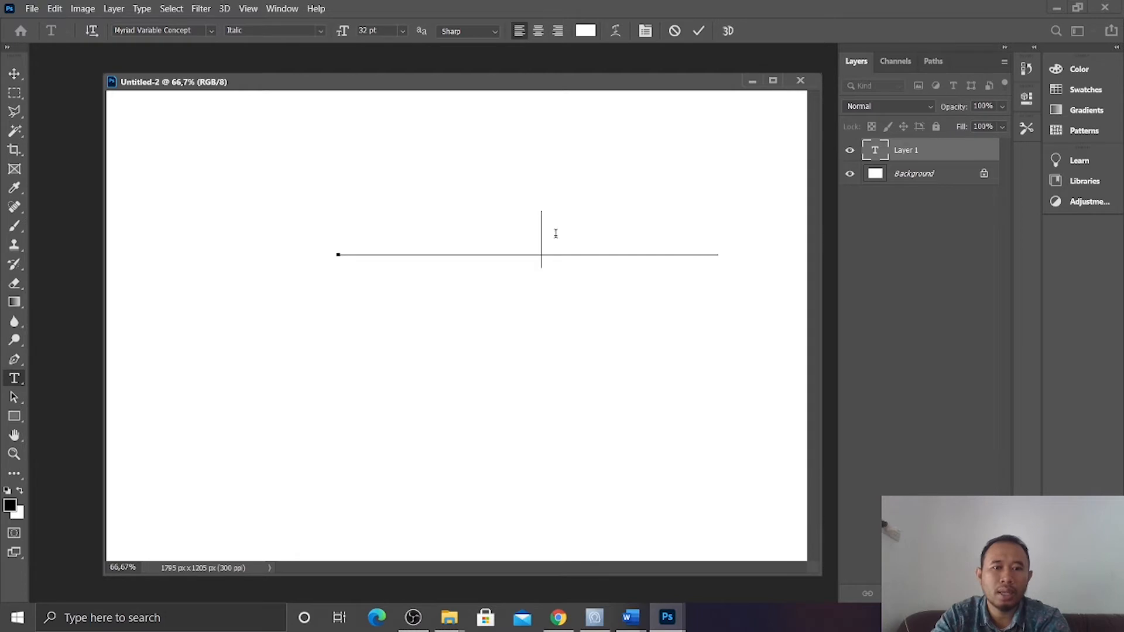
{"action": "left_click_drag", "start_coordinate": [342, 232], "coordinate": [721, 261]}
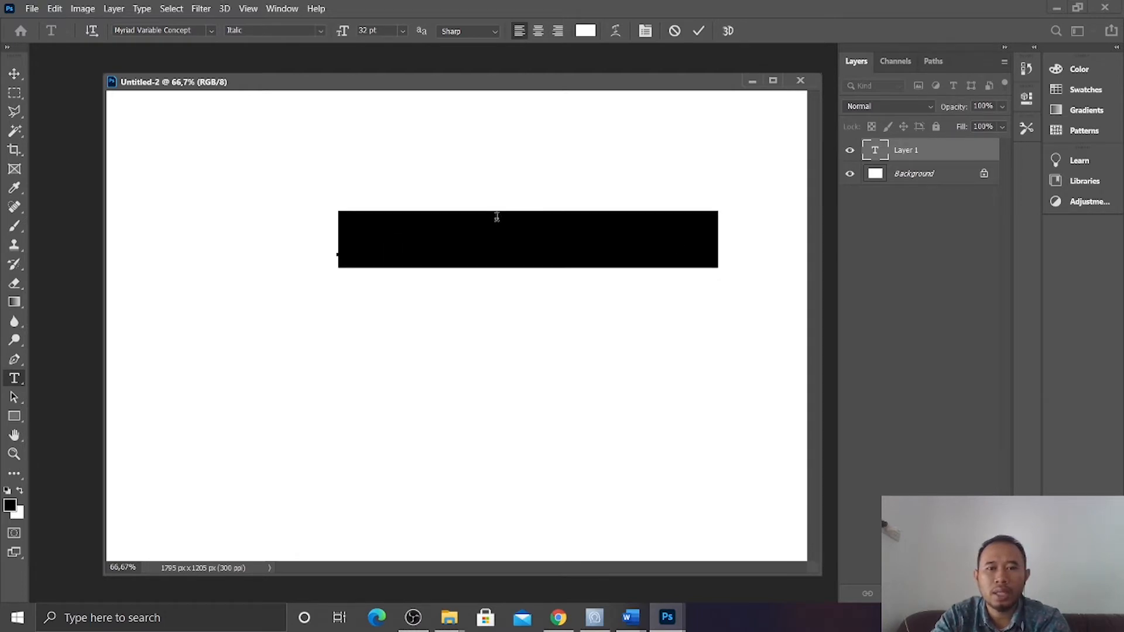
{"action": "left_click", "coordinate": [350, 227]}
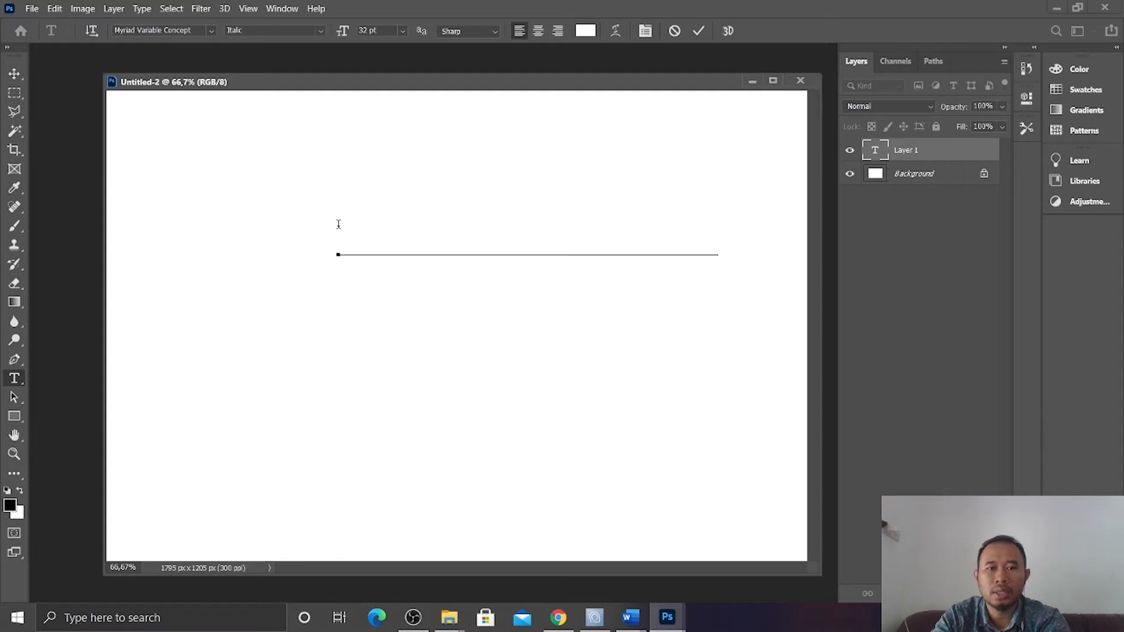
{"action": "left_click_drag", "start_coordinate": [344, 226], "coordinate": [801, 266]}
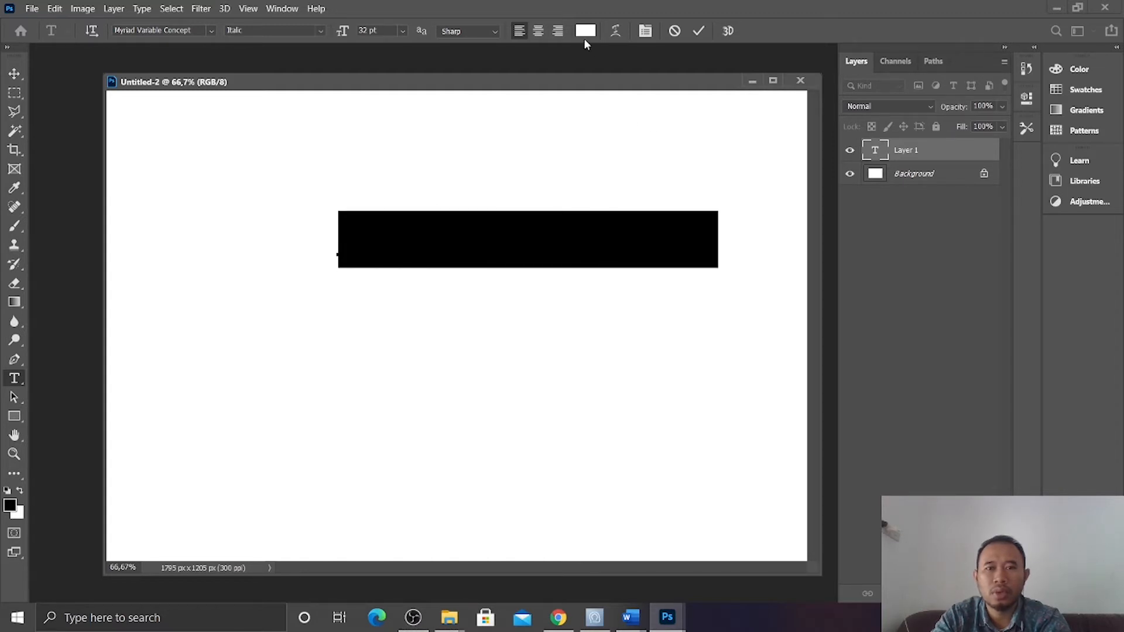
{"action": "left_click", "coordinate": [585, 31]}
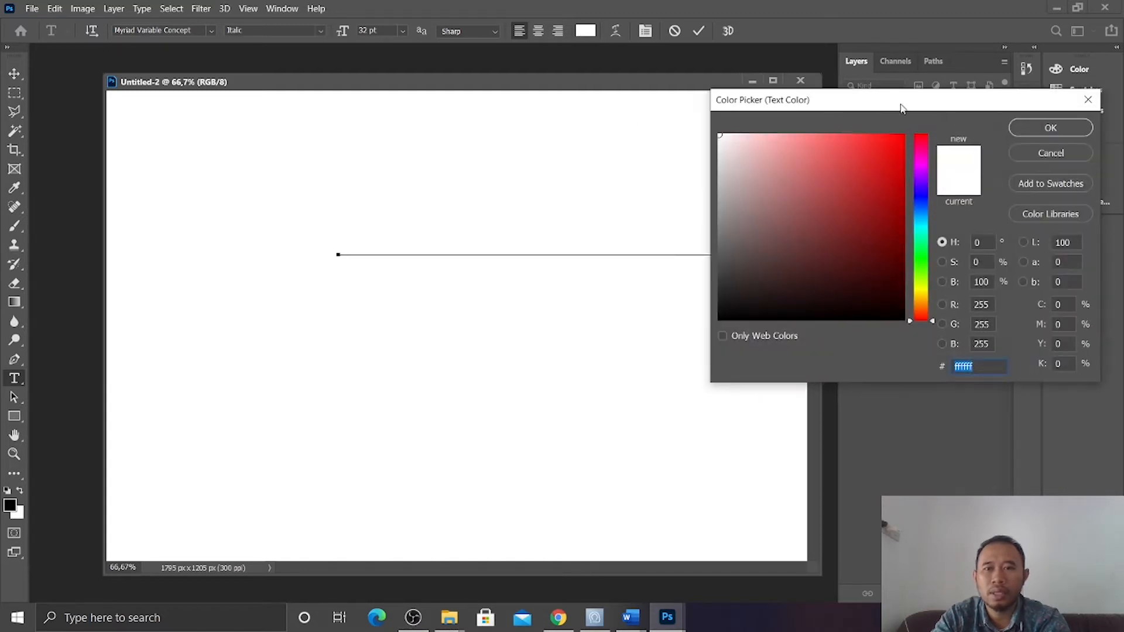
{"action": "left_click_drag", "start_coordinate": [842, 99], "coordinate": [877, 139]}
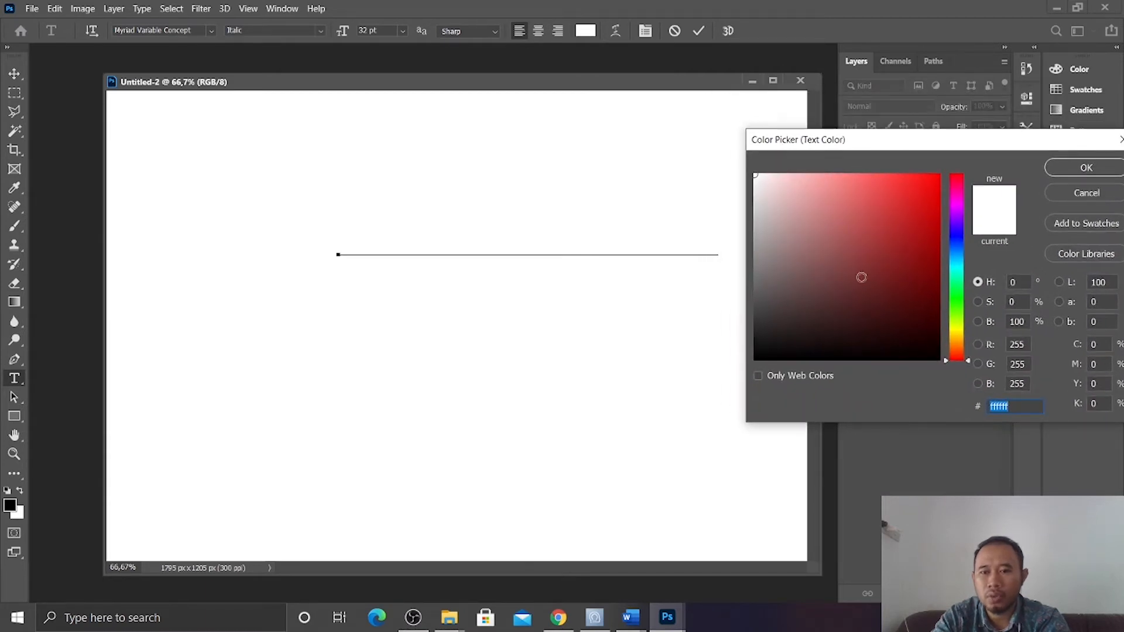
{"action": "left_click_drag", "start_coordinate": [821, 294], "coordinate": [667, 459]}
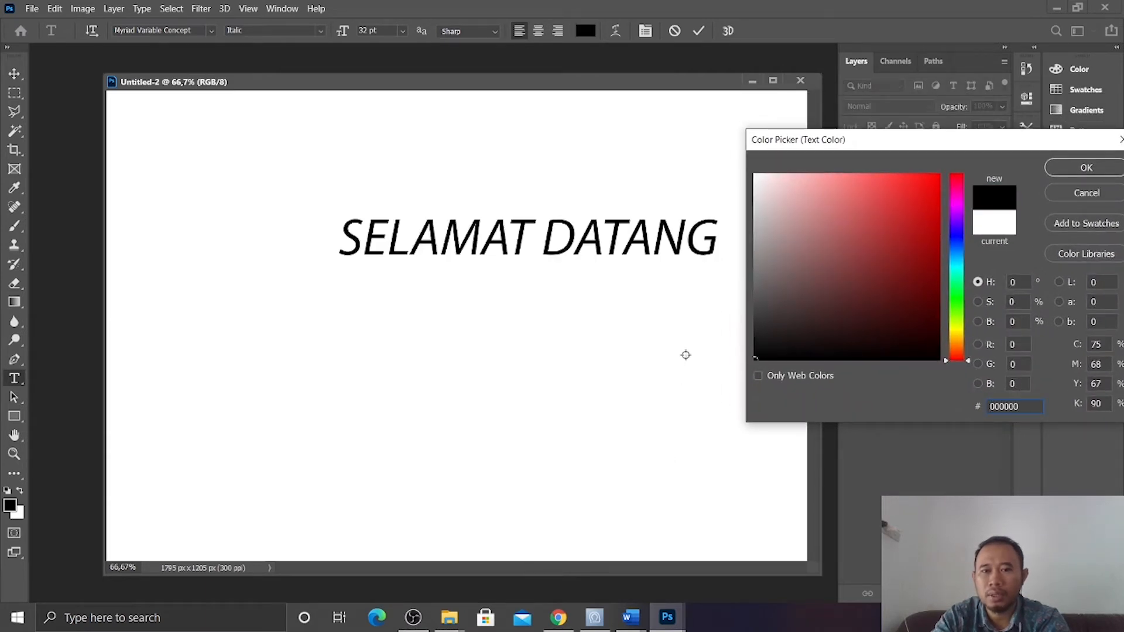
{"action": "left_click_drag", "start_coordinate": [888, 253], "coordinate": [939, 174]}
{"action": "left_click", "coordinate": [950, 241]}
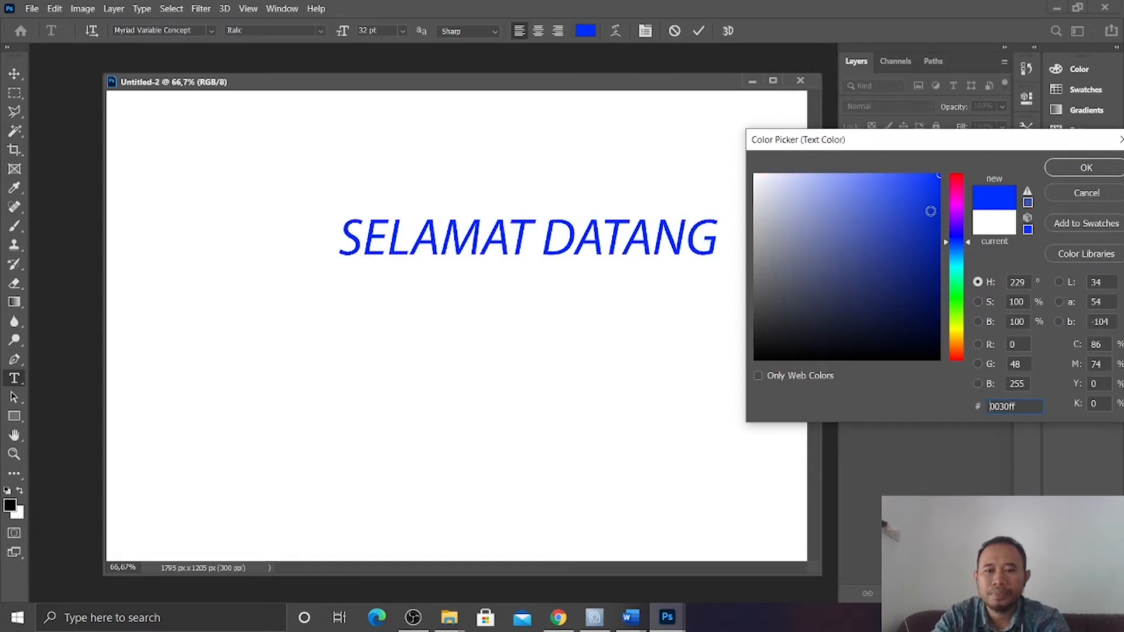
{"action": "left_click", "coordinate": [824, 358]}
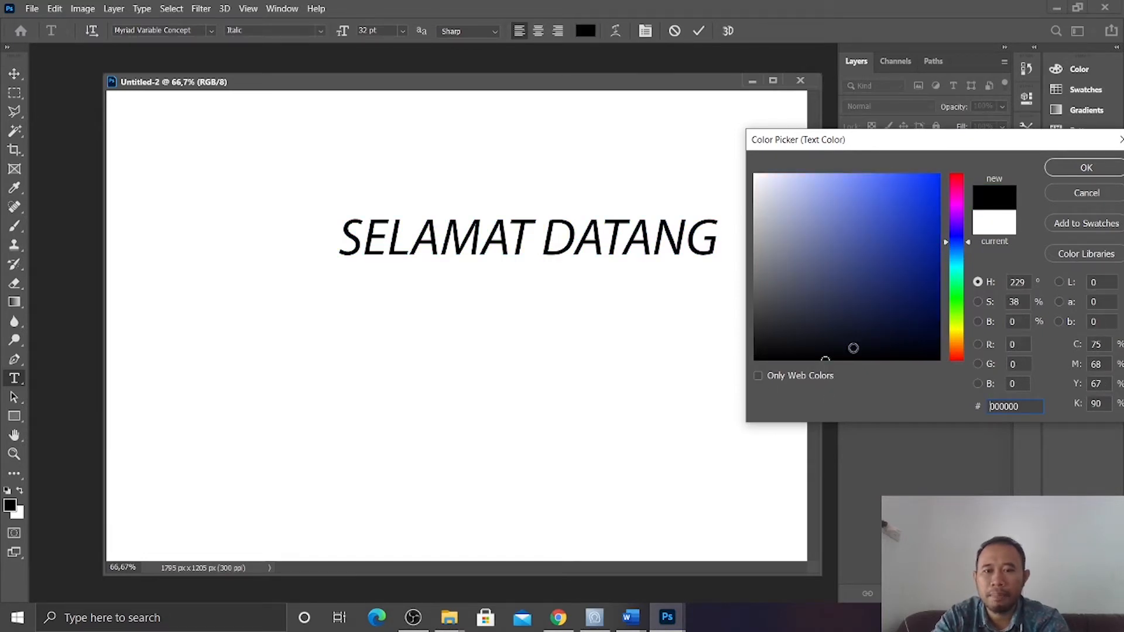
{"action": "left_click", "coordinate": [1064, 167]}
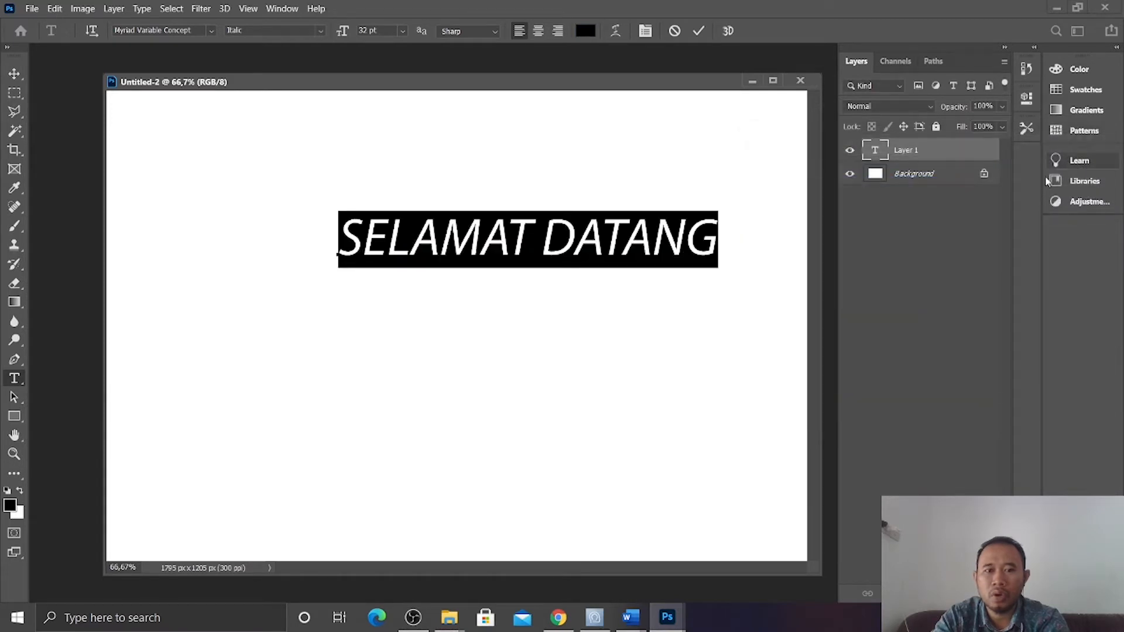
Finish the text edit and move "SELAMAT DATANG" closer to the horizontal middle of the canvas and slightly lower.
{"action": "left_click", "coordinate": [406, 231]}
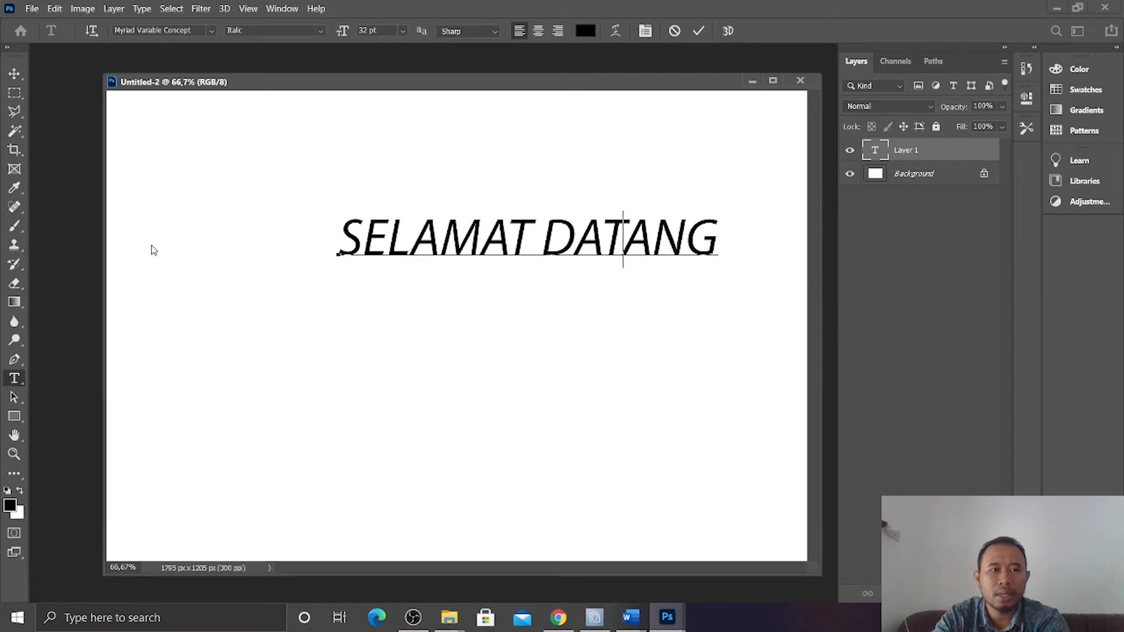
{"action": "left_click", "coordinate": [13, 79]}
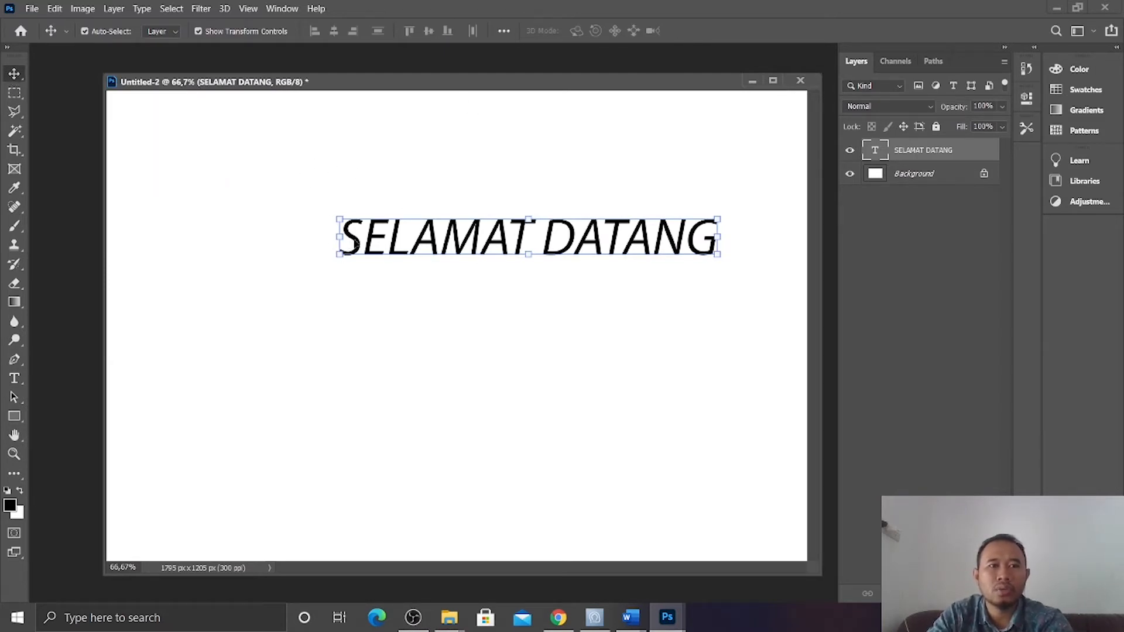
{"action": "left_click_drag", "start_coordinate": [608, 246], "coordinate": [563, 250]}
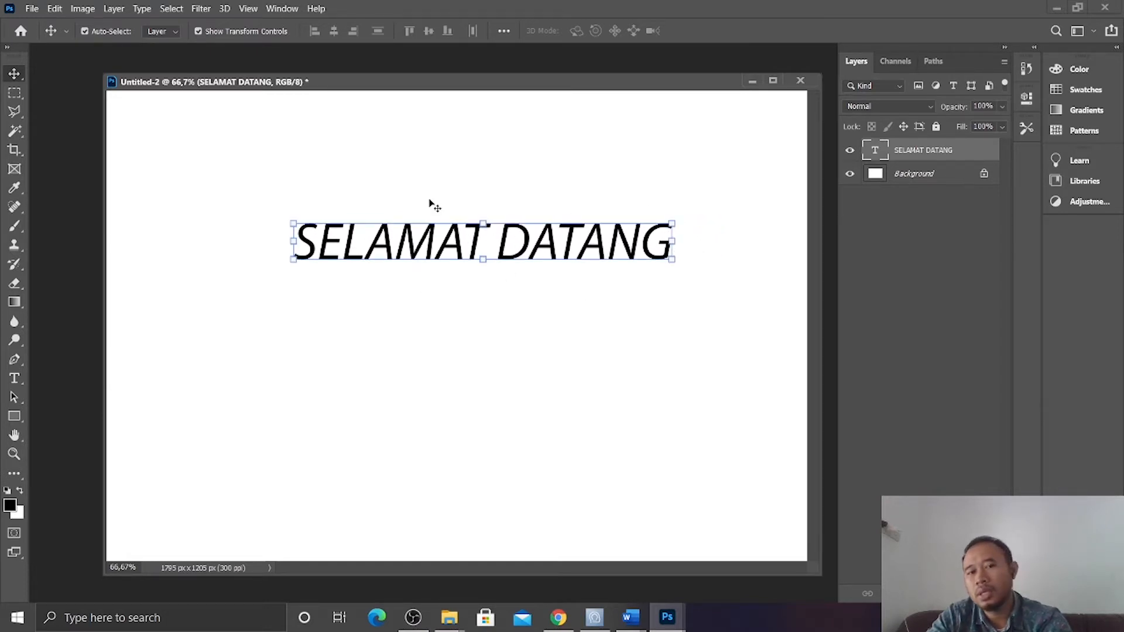
{"action": "mouse_move", "coordinate": [543, 243]}
{"action": "left_mouse_down"}
{"action": "mouse_move", "coordinate": [517, 283]}
{"action": "mouse_move", "coordinate": [541, 257]}
{"action": "left_mouse_up"}
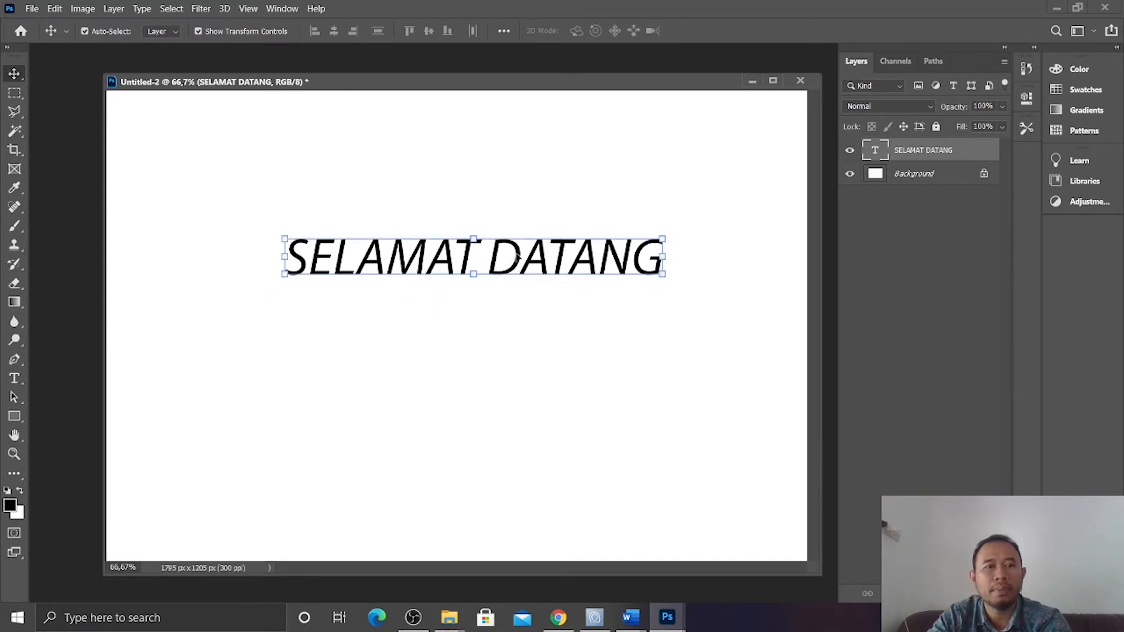
Hide the transform controls, move "SELAMAT DATANG" freely around the canvas without them, and show the controls again.
{"action": "left_click", "coordinate": [263, 31]}
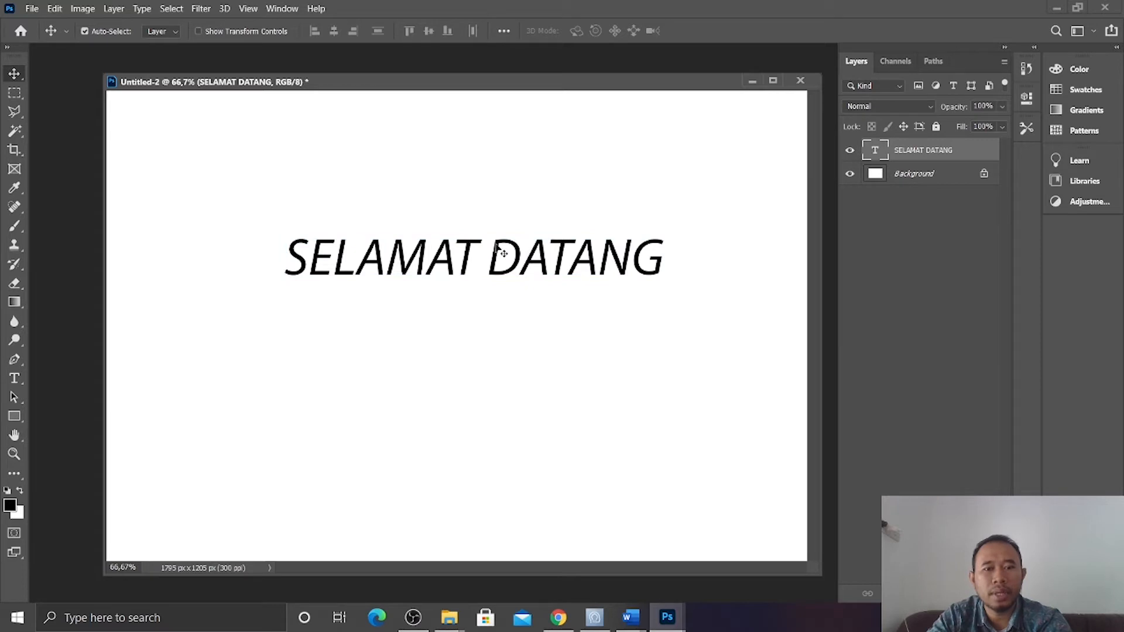
{"action": "mouse_move", "coordinate": [501, 241]}
{"action": "left_mouse_down"}
{"action": "mouse_move", "coordinate": [542, 197]}
{"action": "mouse_move", "coordinate": [384, 166]}
{"action": "mouse_move", "coordinate": [472, 256]}
{"action": "mouse_move", "coordinate": [487, 244]}
{"action": "left_mouse_up"}
{"action": "left_click_drag", "start_coordinate": [507, 285], "coordinate": [533, 271]}
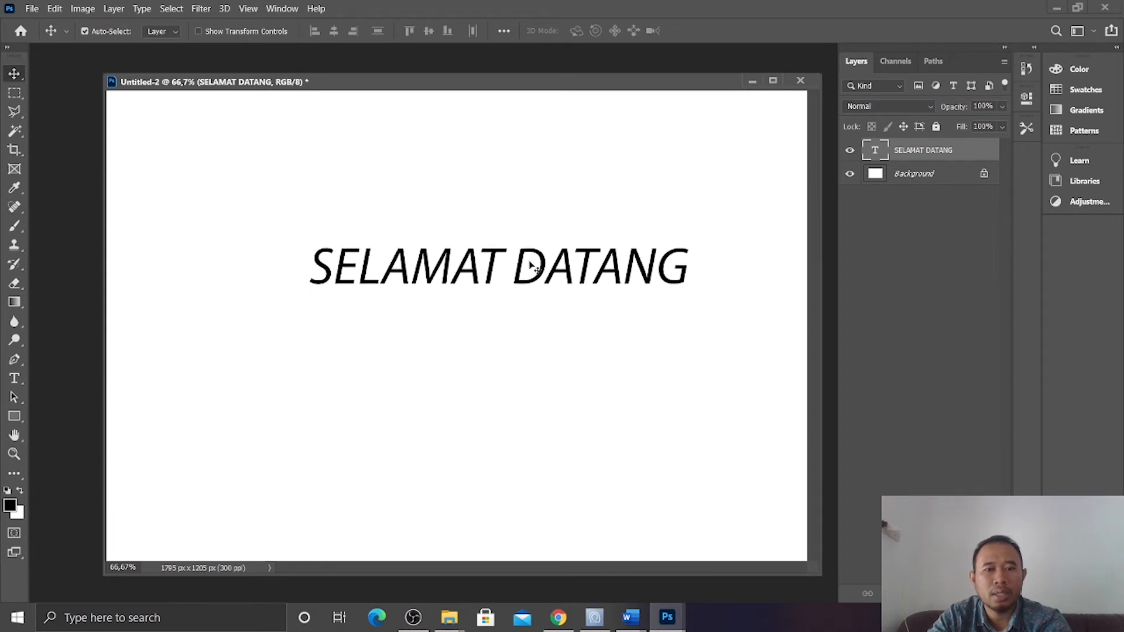
{"action": "left_click", "coordinate": [534, 304]}
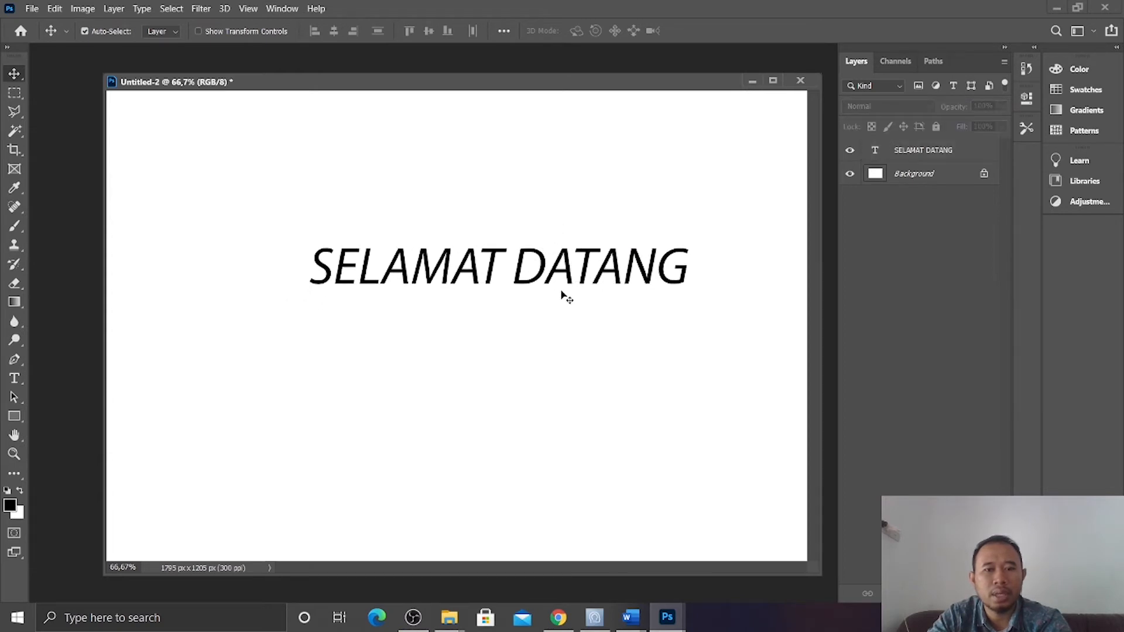
{"action": "left_click_drag", "start_coordinate": [521, 259], "coordinate": [517, 280]}
{"action": "left_click_drag", "start_coordinate": [527, 272], "coordinate": [490, 249]}
{"action": "left_click_drag", "start_coordinate": [460, 290], "coordinate": [433, 267]}
{"action": "left_click", "coordinate": [227, 33]}
Reposition "SELAMAT DATANG" near the upper edge of the canvas, roughly centered horizontally.
{"action": "left_click_drag", "start_coordinate": [558, 289], "coordinate": [528, 271]}
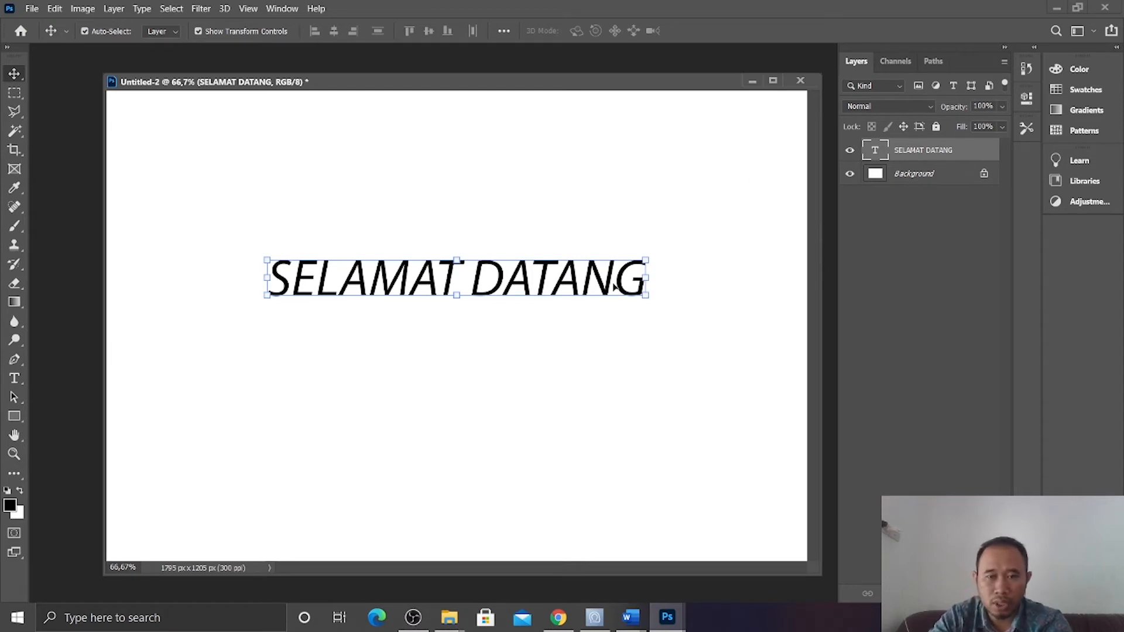
{"action": "left_click_drag", "start_coordinate": [559, 282], "coordinate": [612, 186]}
Set the font style of the entire "SELAMAT DATANG" text to Black SemiCondensed.
{"action": "left_click", "coordinate": [8, 379]}
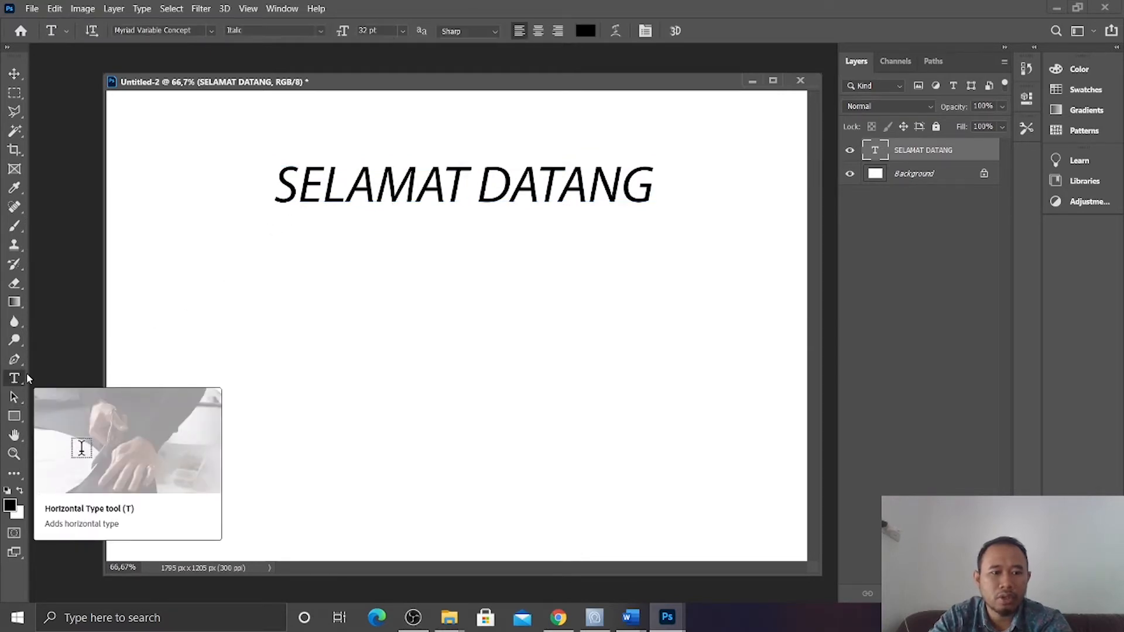
{"action": "left_click", "coordinate": [347, 186]}
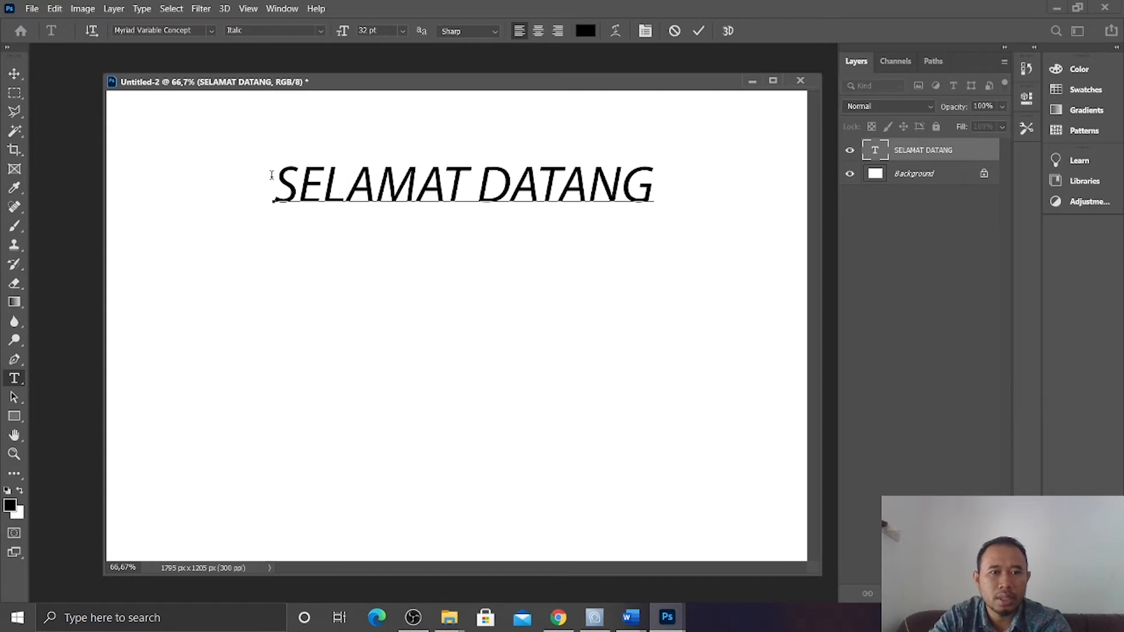
{"action": "triple_click", "coordinate": [401, 202]}
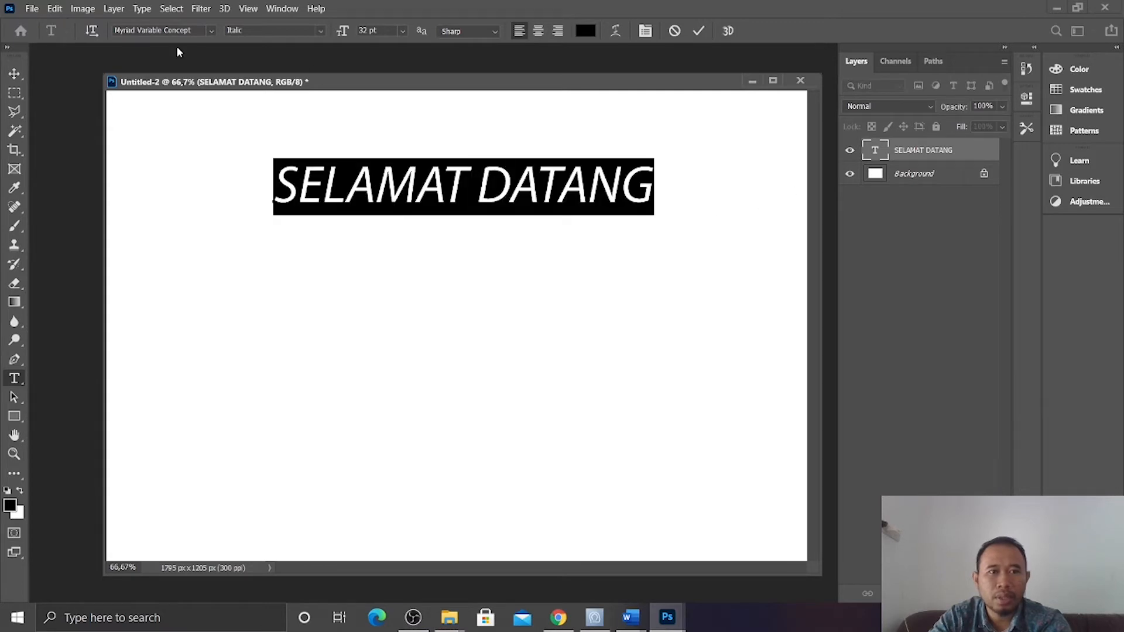
{"action": "left_click", "coordinate": [321, 31]}
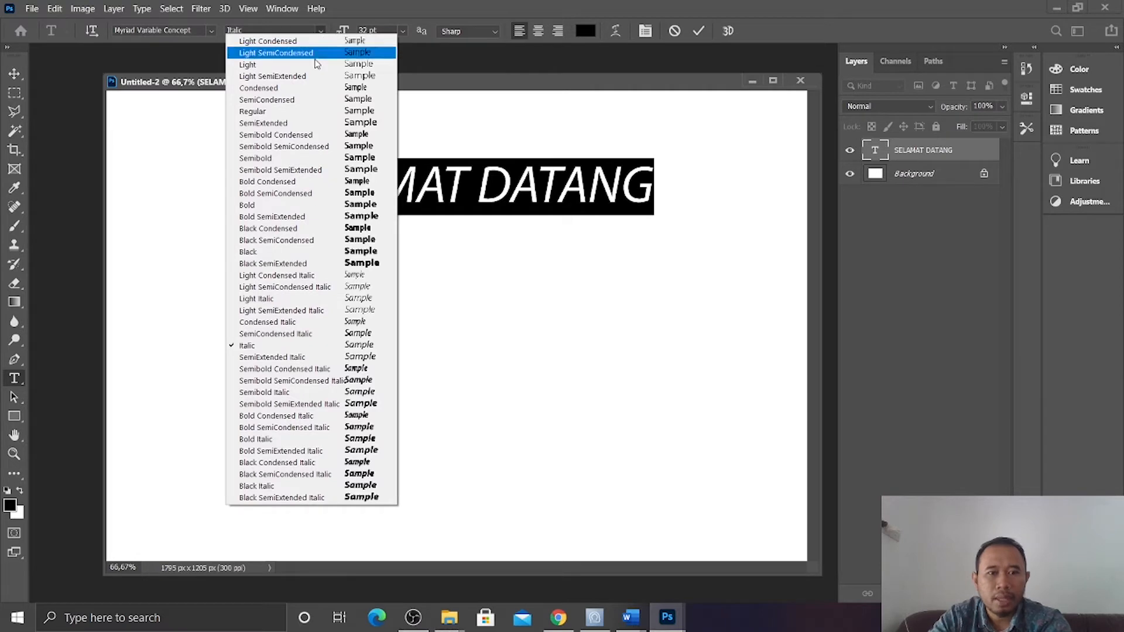
{"action": "left_click", "coordinate": [321, 240]}
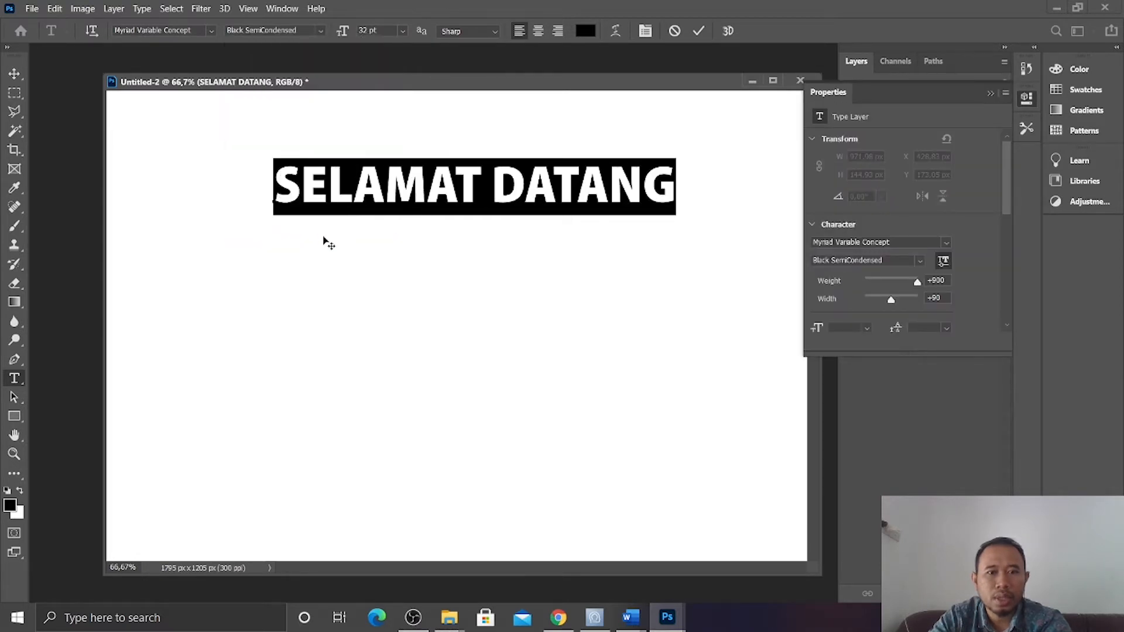
Preview News701 BT and Myriad Pro on the whole text, return to Myriad Variable Concept, and look through the available fonts.
{"action": "left_click", "coordinate": [465, 159]}
{"action": "left_click_drag", "start_coordinate": [274, 181], "coordinate": [784, 217]}
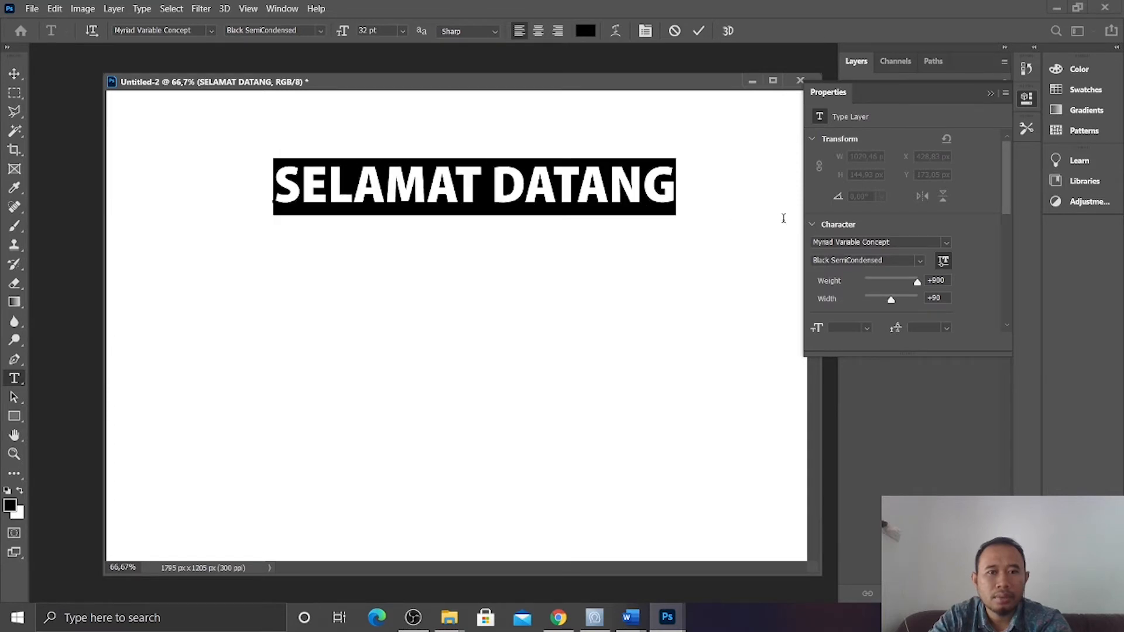
{"action": "left_click", "coordinate": [185, 30]}
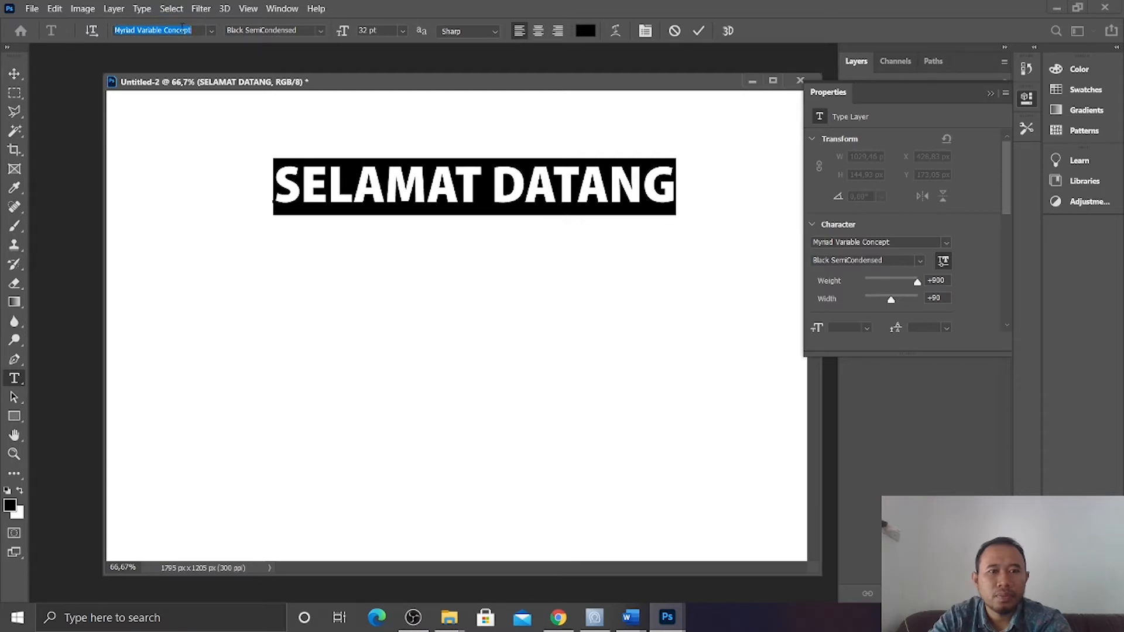
{"action": "key", "text": "Down"}
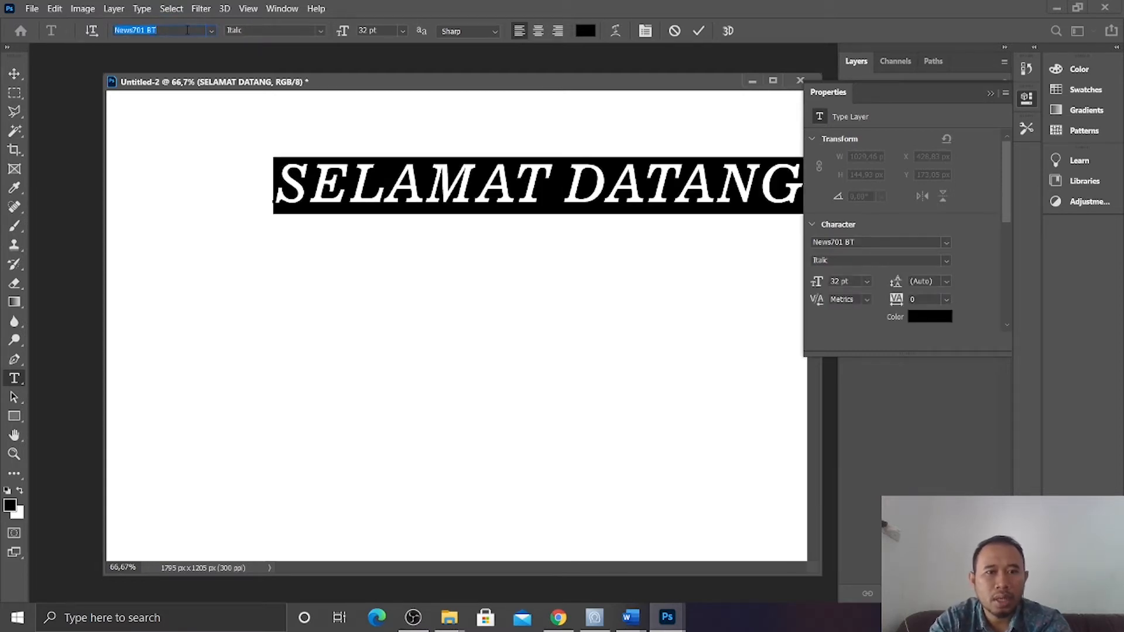
{"action": "key", "text": "Up"}
{"action": "key", "text": "Up"}
{"action": "key", "text": "Up"}
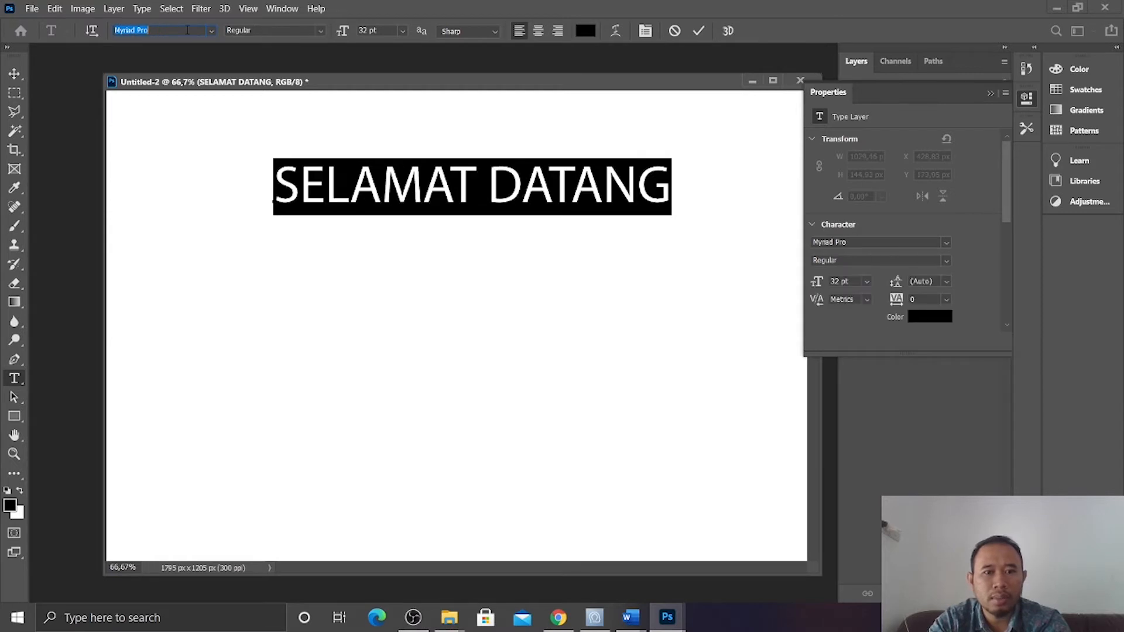
{"action": "key", "text": "Up"}
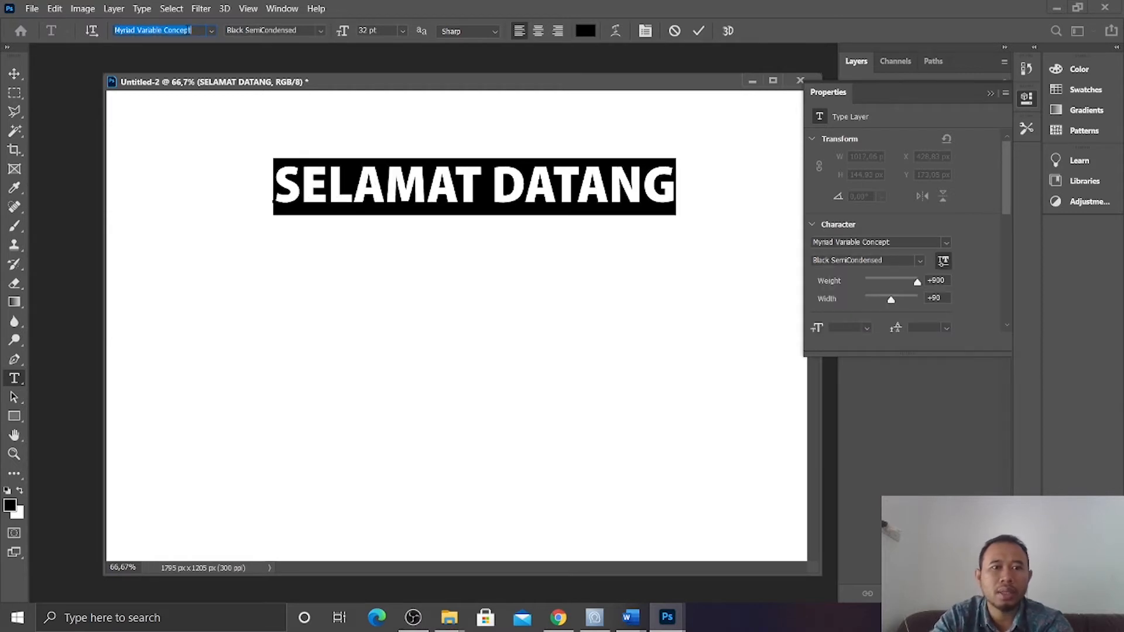
{"action": "left_click", "coordinate": [213, 30]}
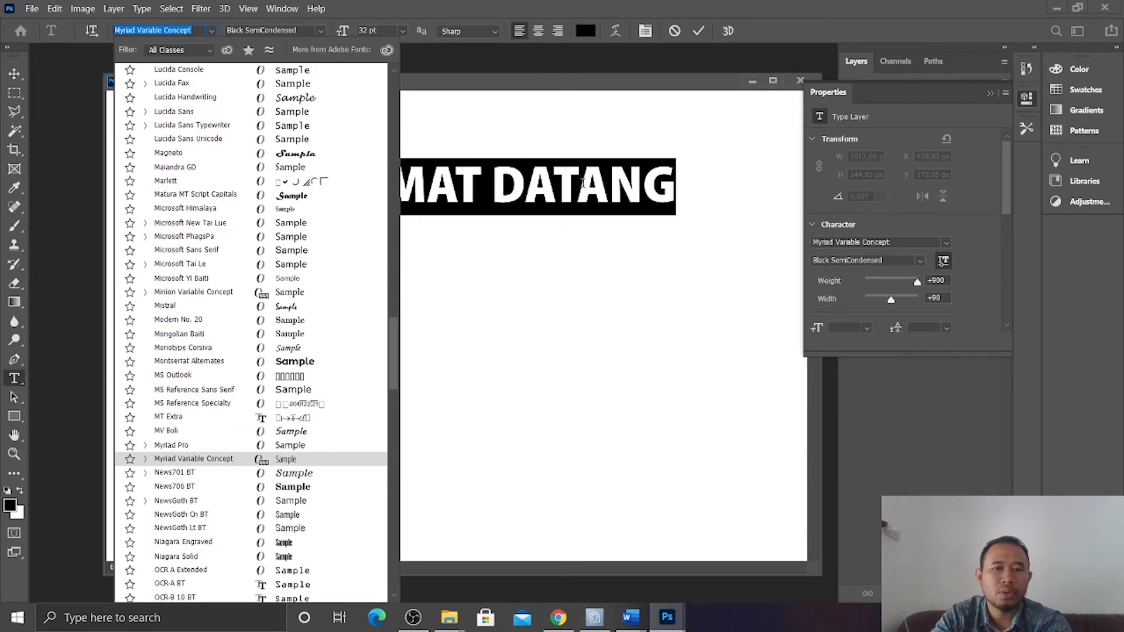
{"action": "left_click", "coordinate": [566, 190]}
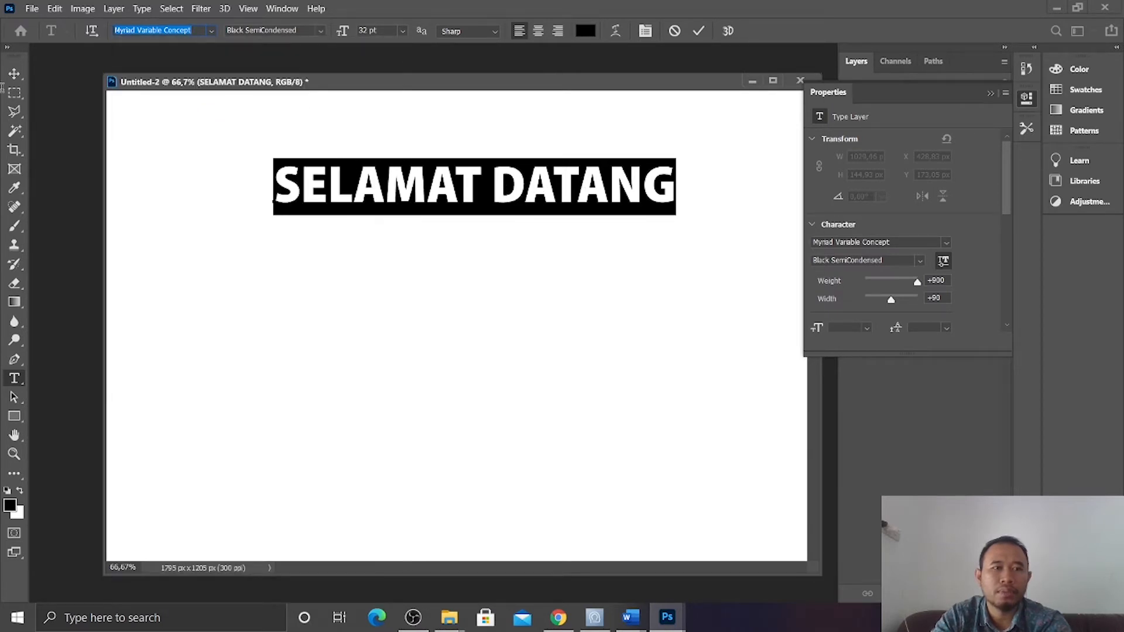
{"action": "left_click", "coordinate": [454, 182]}
{"action": "left_click", "coordinate": [484, 175]}
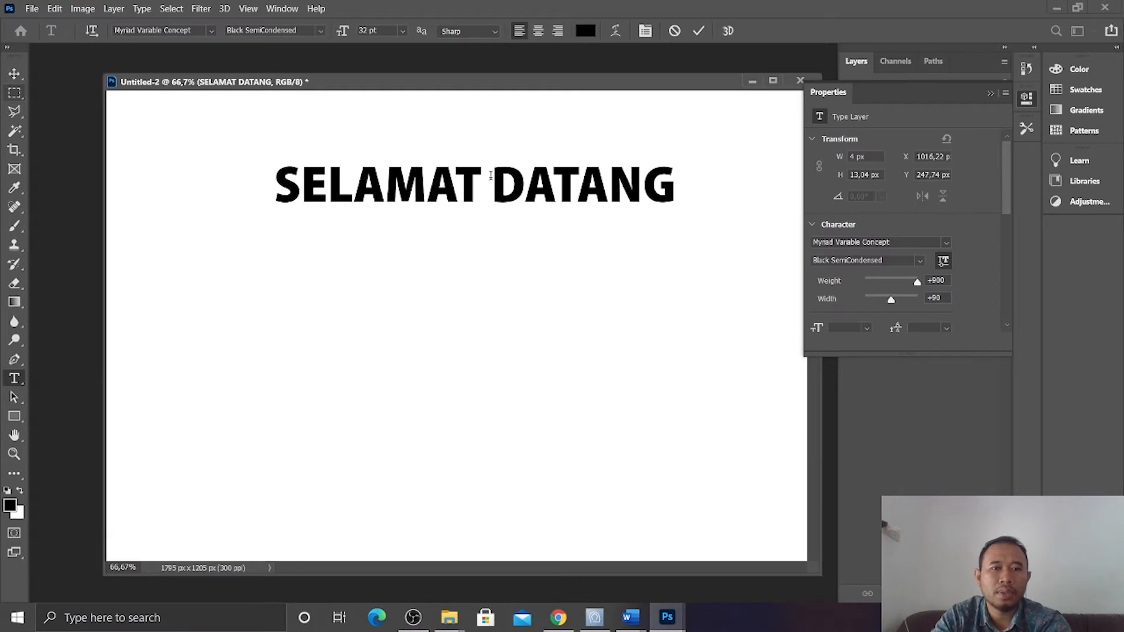
{"action": "left_click", "coordinate": [397, 184]}
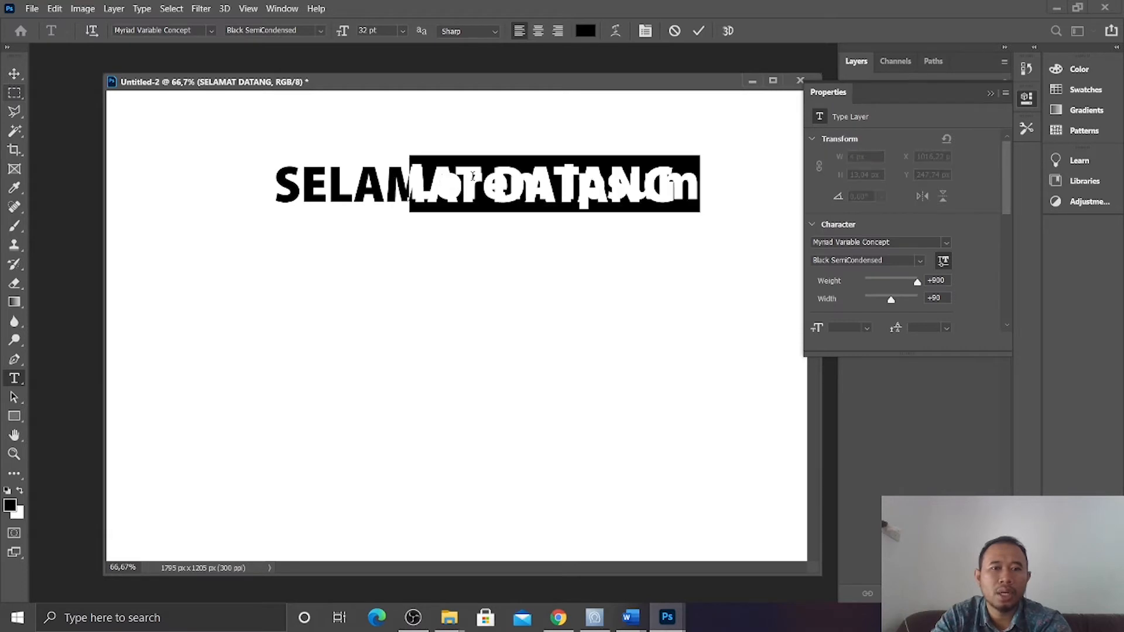
{"action": "left_click", "coordinate": [15, 73]}
{"action": "left_click_drag", "start_coordinate": [529, 179], "coordinate": [536, 284]}
{"action": "left_click", "coordinate": [548, 186]}
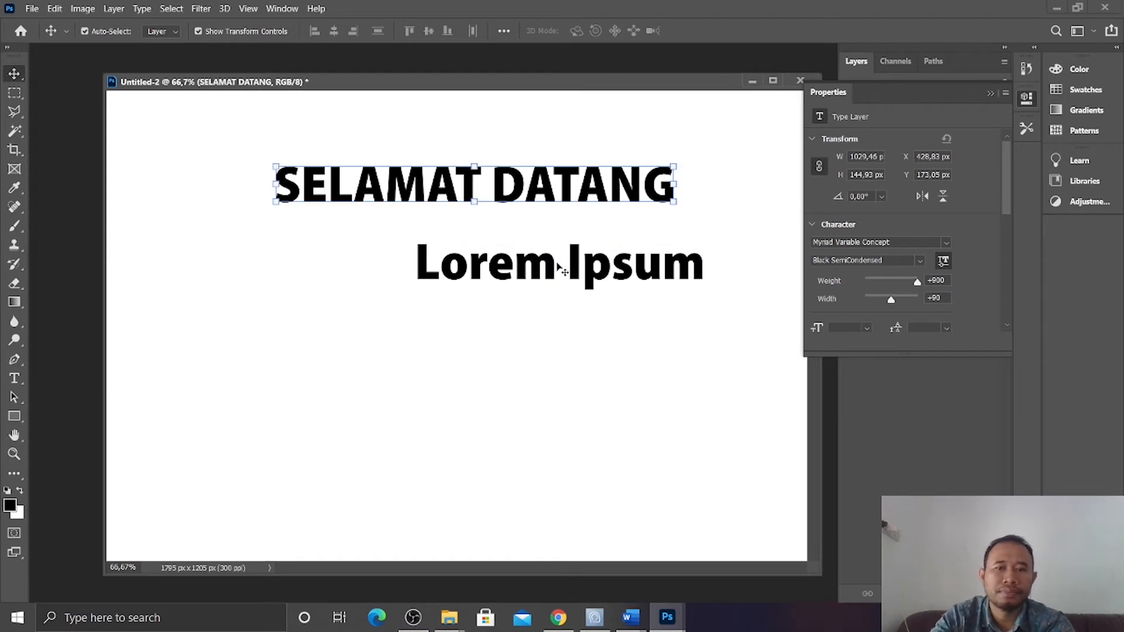
{"action": "key", "text": "Delete"}
Collapse the text properties and switch between the Background and SELAMAT DATANG layers, ending with the text layer selected.
{"action": "left_click", "coordinate": [990, 93]}
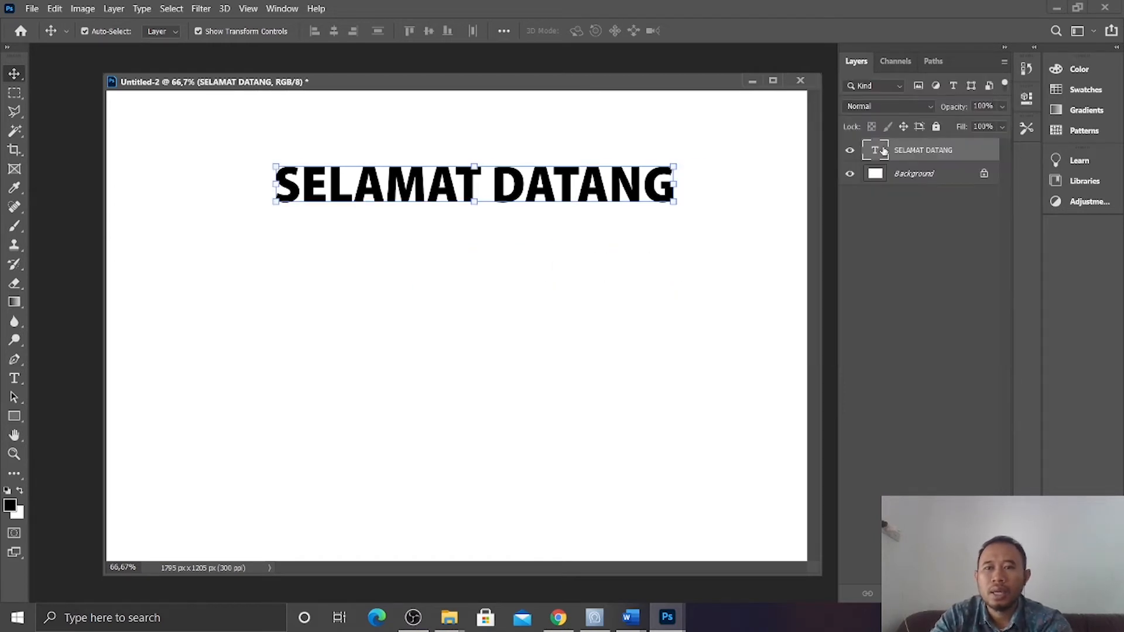
{"action": "left_click", "coordinate": [921, 181]}
{"action": "left_click", "coordinate": [915, 156]}
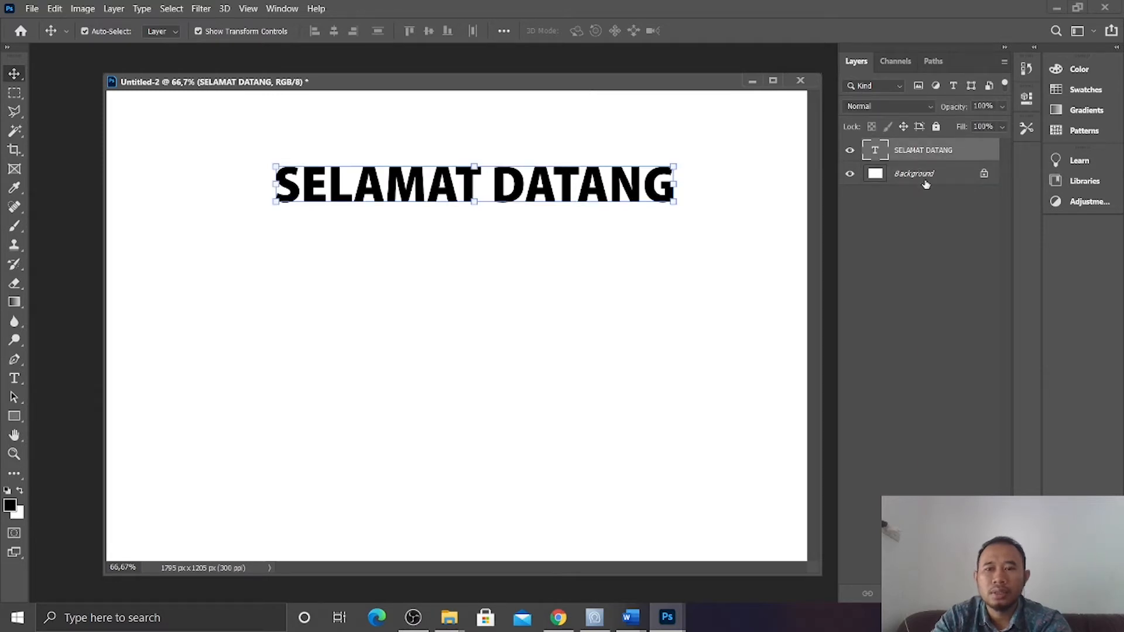
{"action": "left_click", "coordinate": [925, 182]}
{"action": "left_click", "coordinate": [911, 157]}
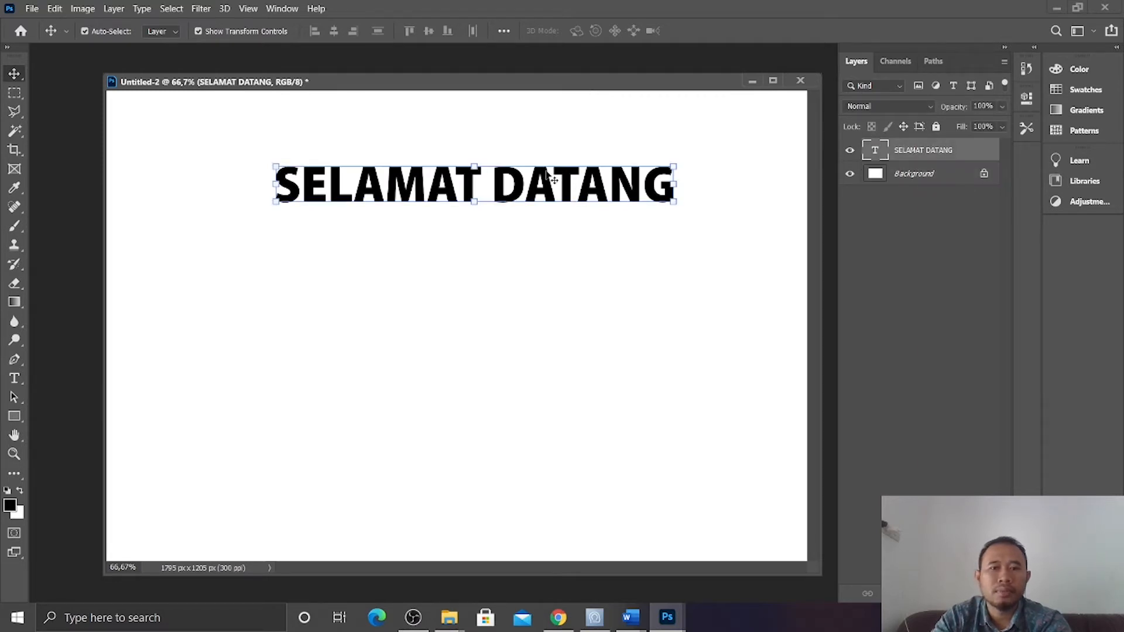
{"action": "left_click", "coordinate": [909, 179]}
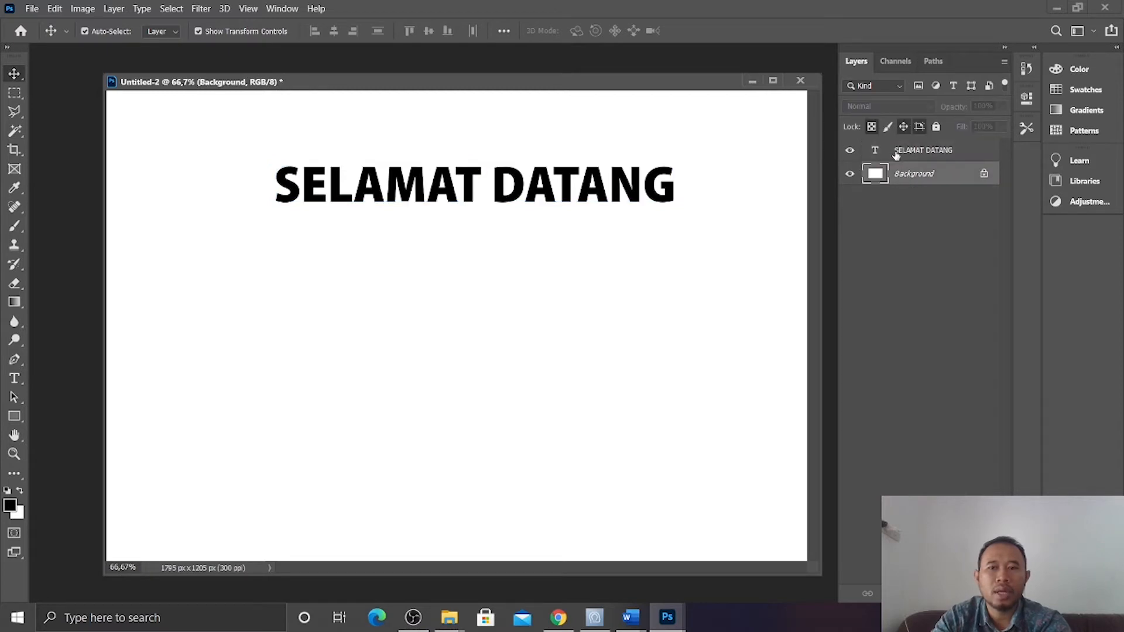
{"action": "left_click", "coordinate": [924, 150]}
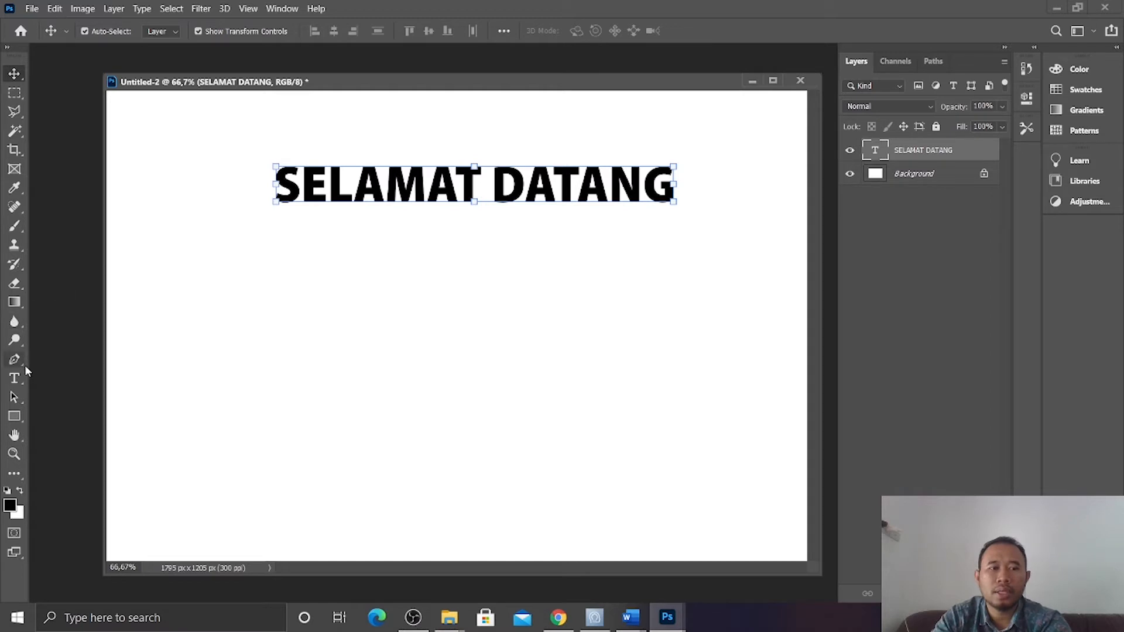
Extend the "SELAMAT DATANG" text with three lines below it: "DI", "DESA MANDALASARI" and "LAMPUNG TIMUR".
{"action": "left_click", "coordinate": [16, 380]}
{"action": "left_click", "coordinate": [657, 176]}
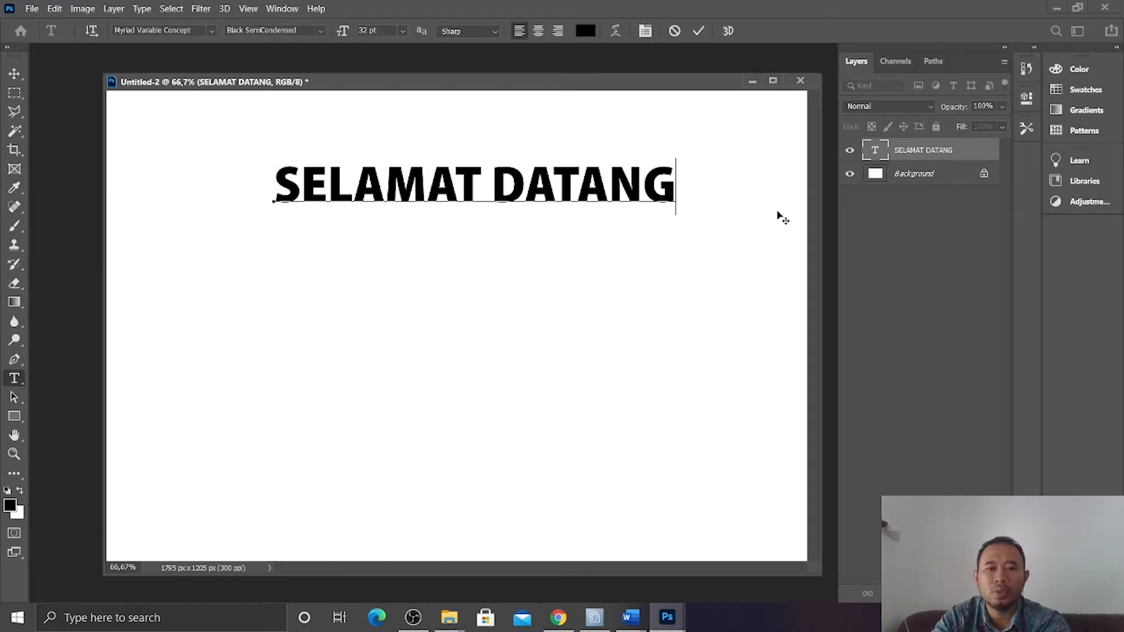
{"action": "key", "text": "Return"}
{"action": "type", "text": "DI"}
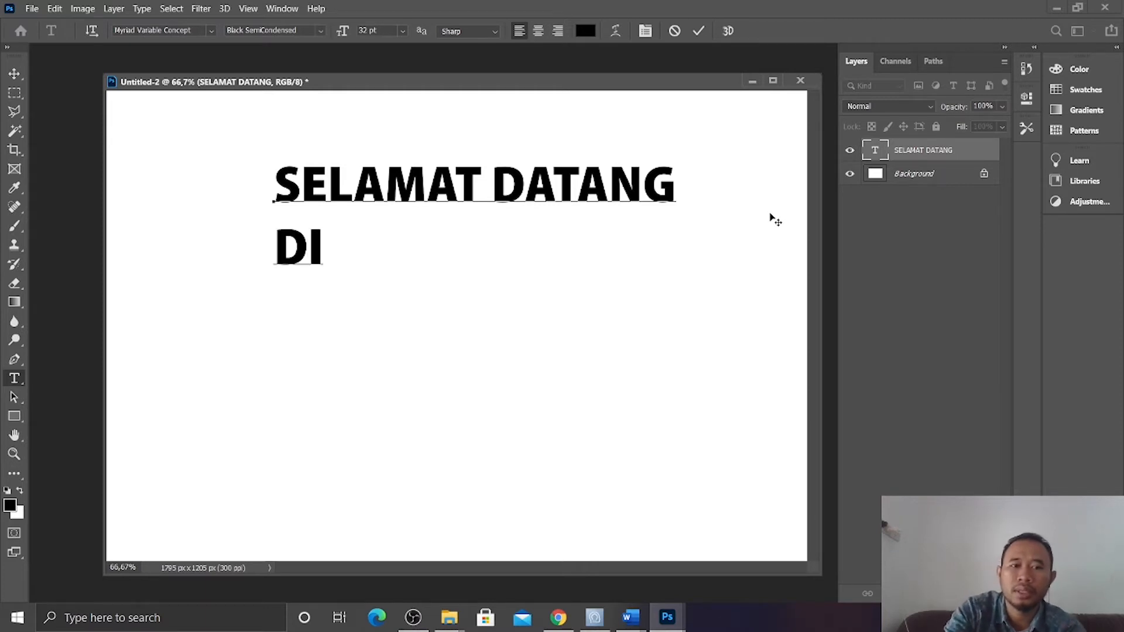
{"action": "key", "text": "Return"}
{"action": "type", "text": "DESA MANDALA"}
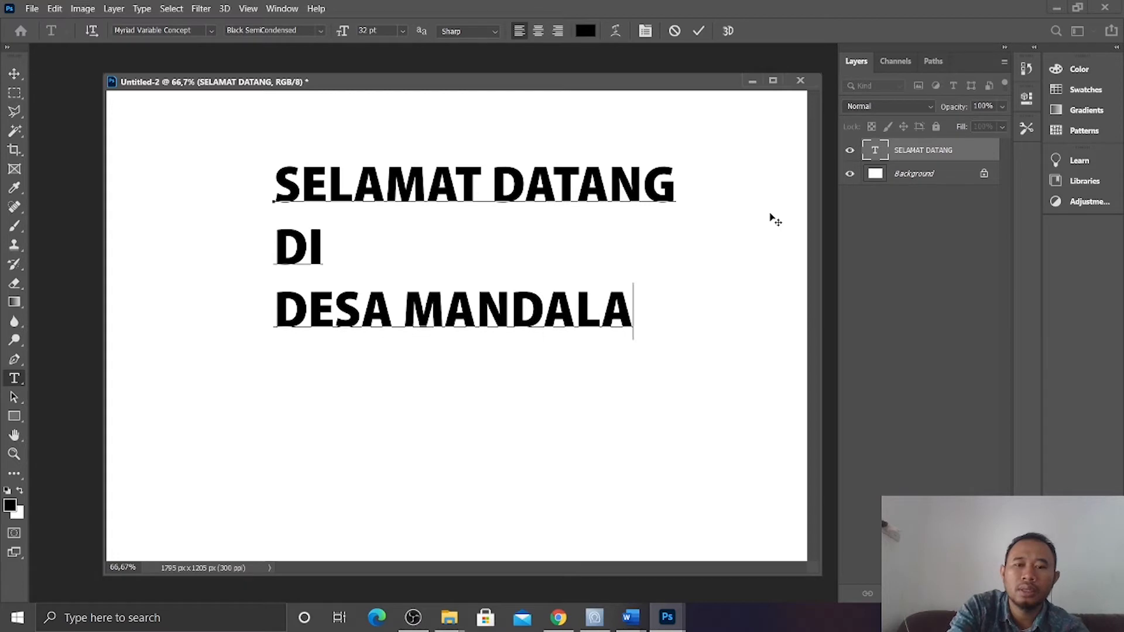
{"action": "type", "text": "SARI"}
{"action": "key", "text": "Return"}
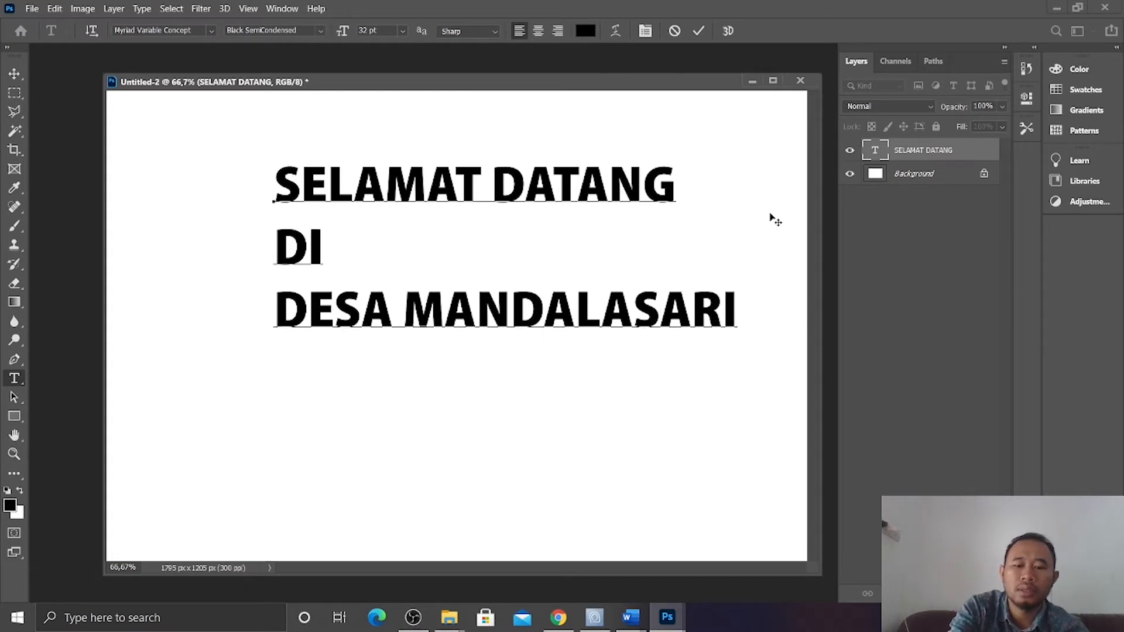
{"action": "type", "text": "LAMPUNG TI"}
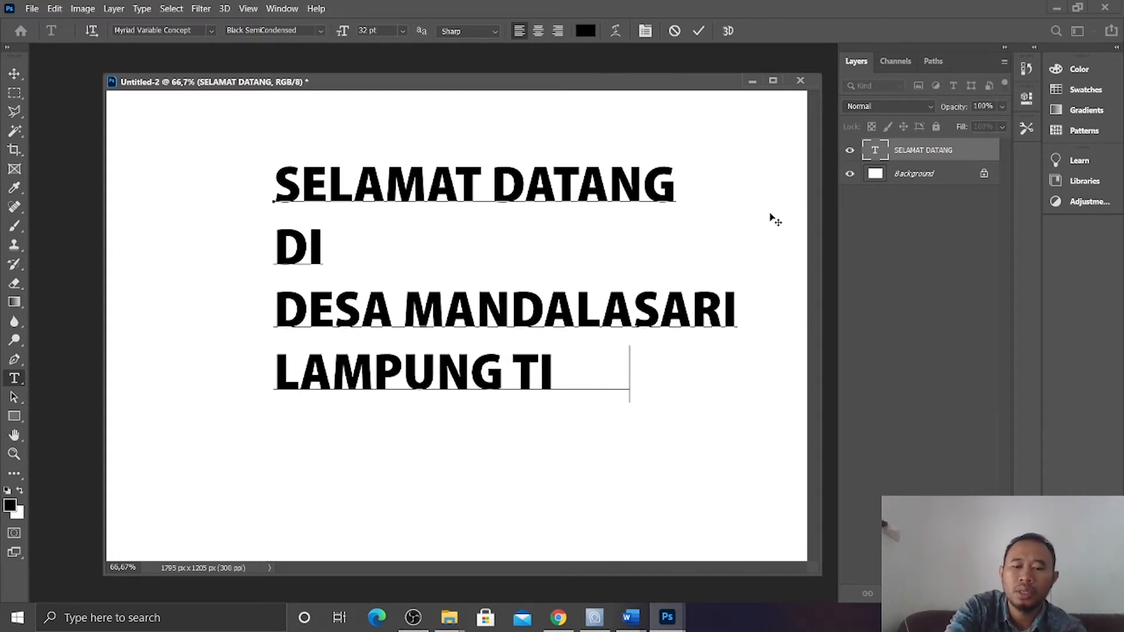
{"action": "type", "text": "MUR"}
Commit the four-line text and move the whole block slightly left and down on the canvas.
{"action": "left_click", "coordinate": [502, 299]}
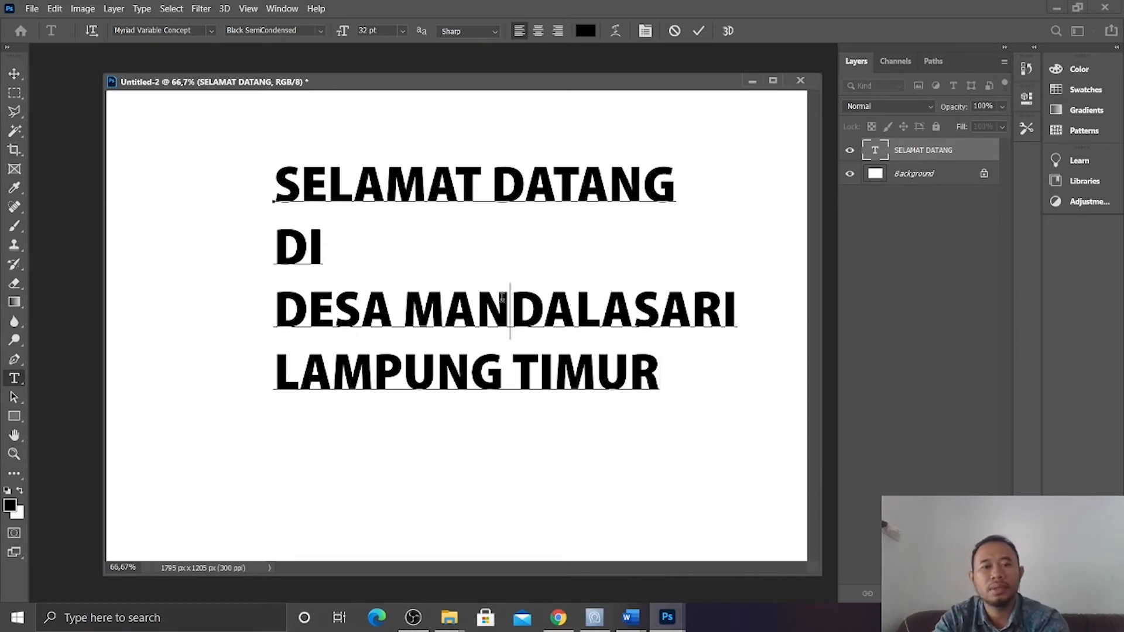
{"action": "left_click_drag", "start_coordinate": [657, 367], "coordinate": [258, 167]}
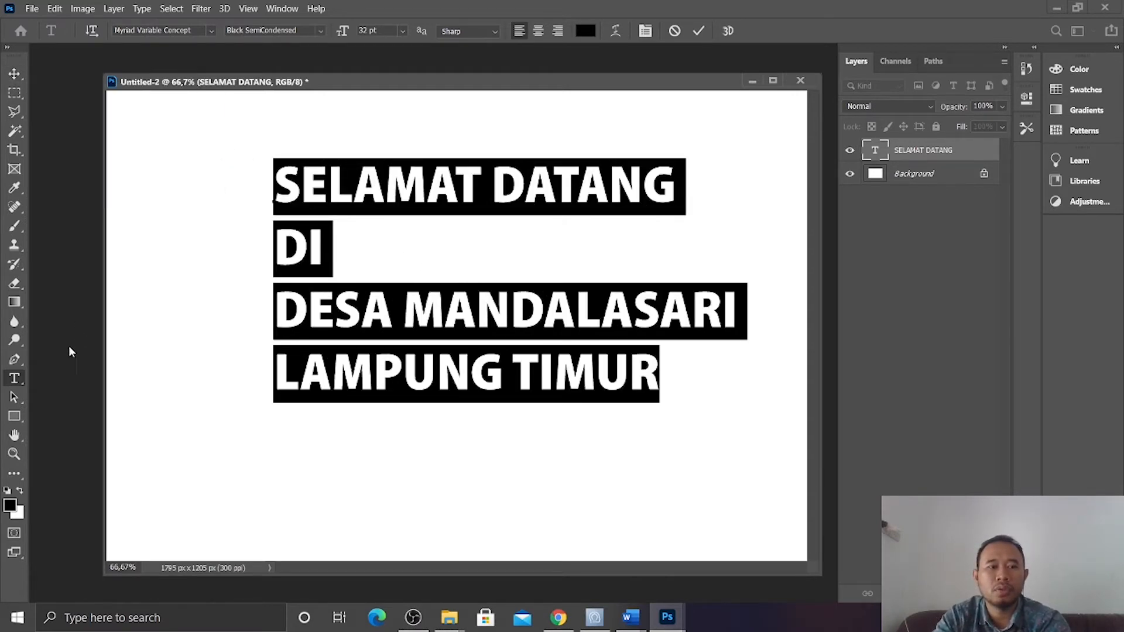
{"action": "left_click", "coordinate": [14, 74]}
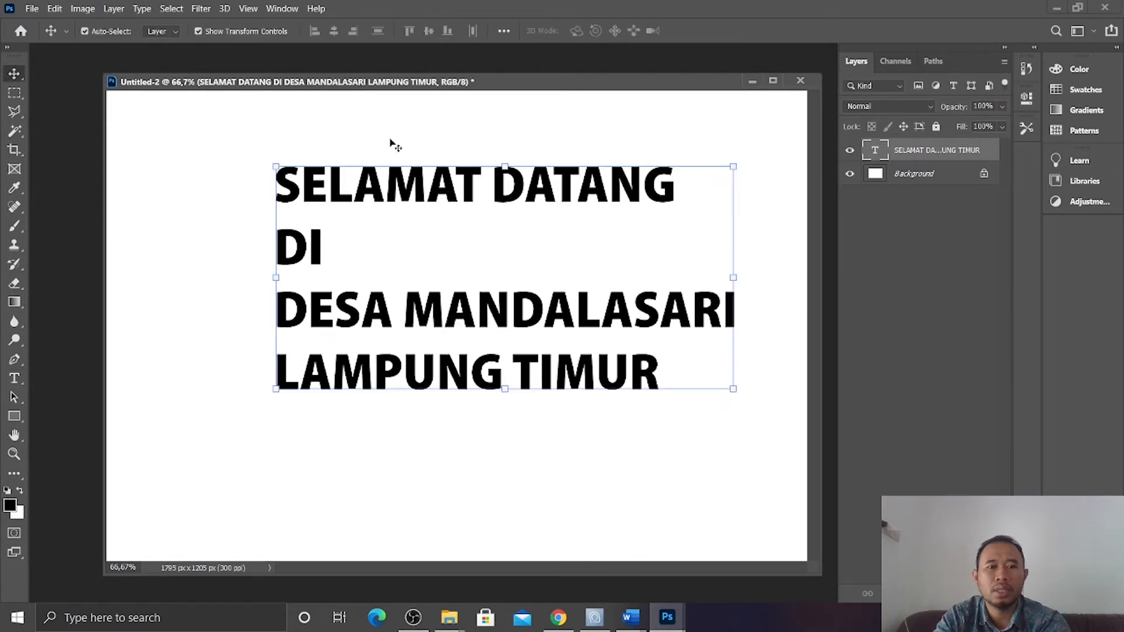
{"action": "mouse_move", "coordinate": [578, 186]}
{"action": "left_mouse_down"}
{"action": "mouse_move", "coordinate": [541, 192]}
{"action": "mouse_move", "coordinate": [566, 199]}
{"action": "left_mouse_up"}
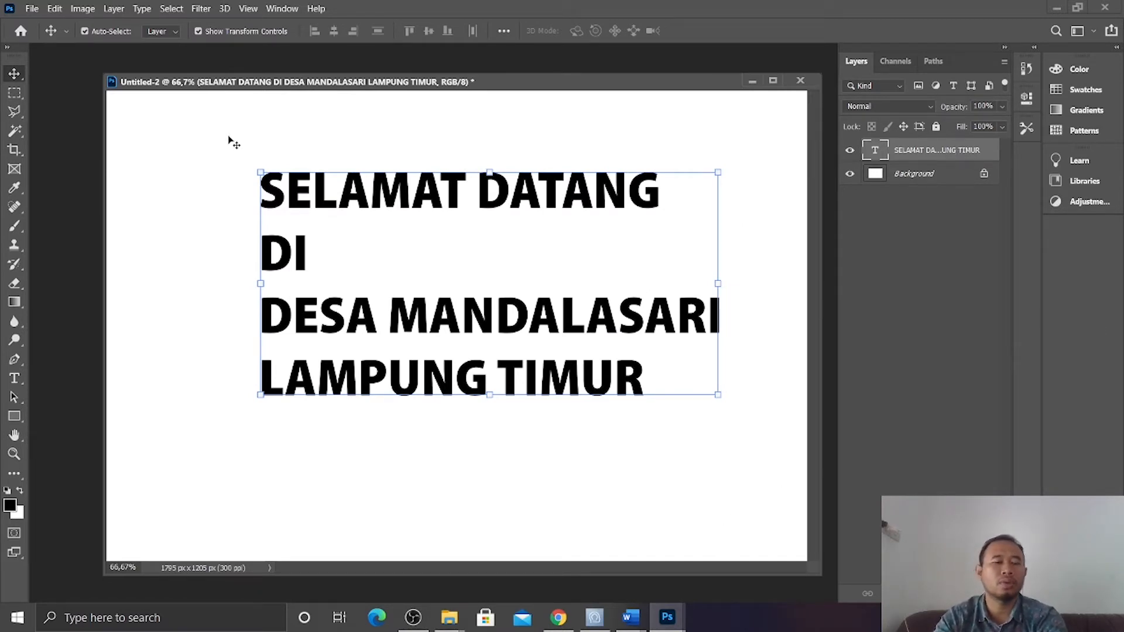
Cut the lines "DI", "DESA MANDALASARI" and "LAMPUNG TIMUR" out of the text layer, leaving only "SELAMAT DATANG", and commit the edit.
{"action": "left_click", "coordinate": [16, 380]}
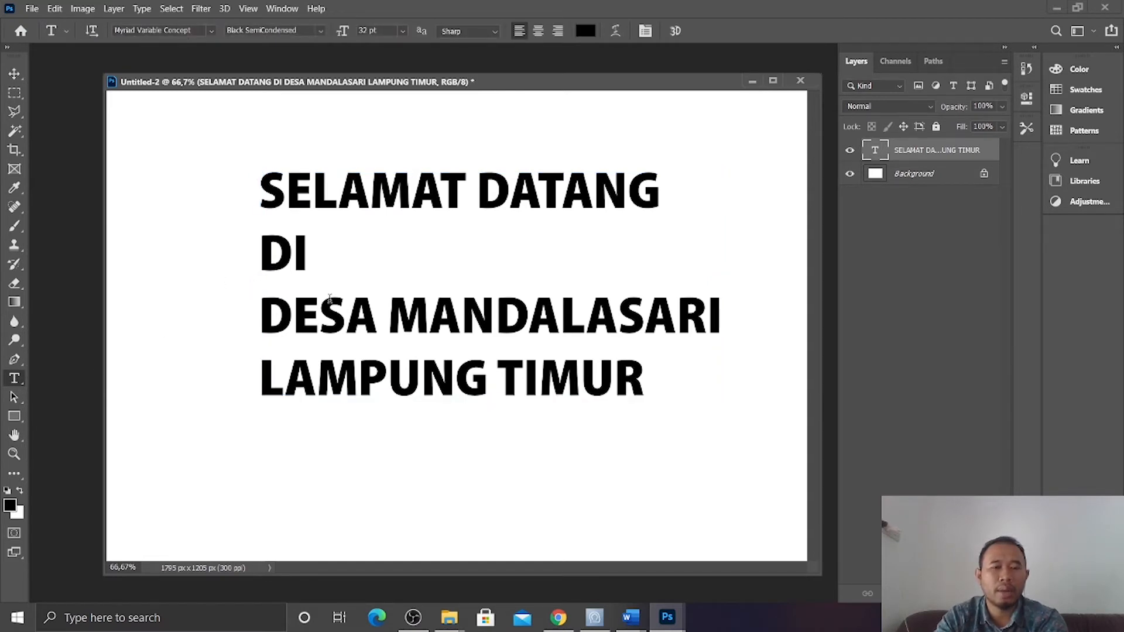
{"action": "left_click_drag", "start_coordinate": [268, 251], "coordinate": [700, 385]}
{"action": "key", "text": "ctrl+c"}
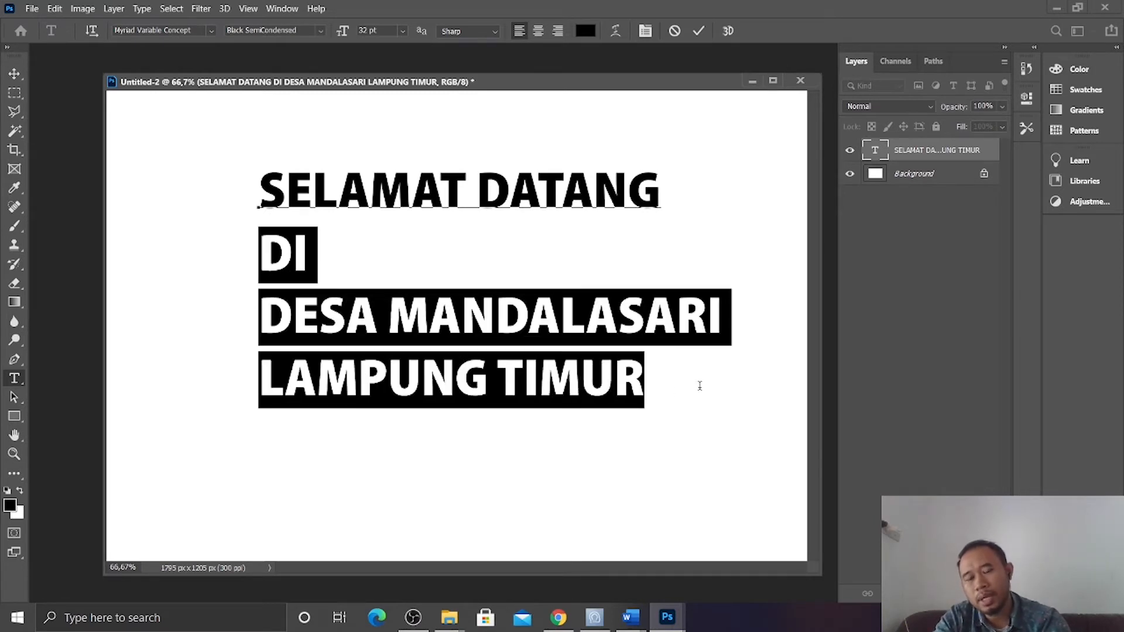
{"action": "right_click", "coordinate": [554, 328]}
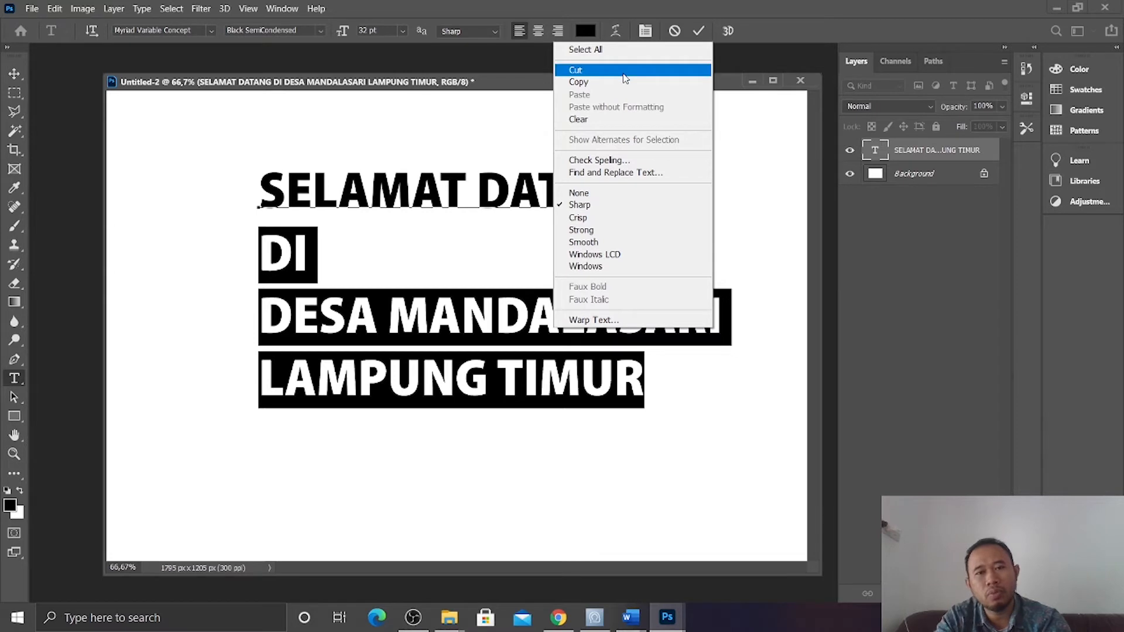
{"action": "left_click", "coordinate": [623, 72]}
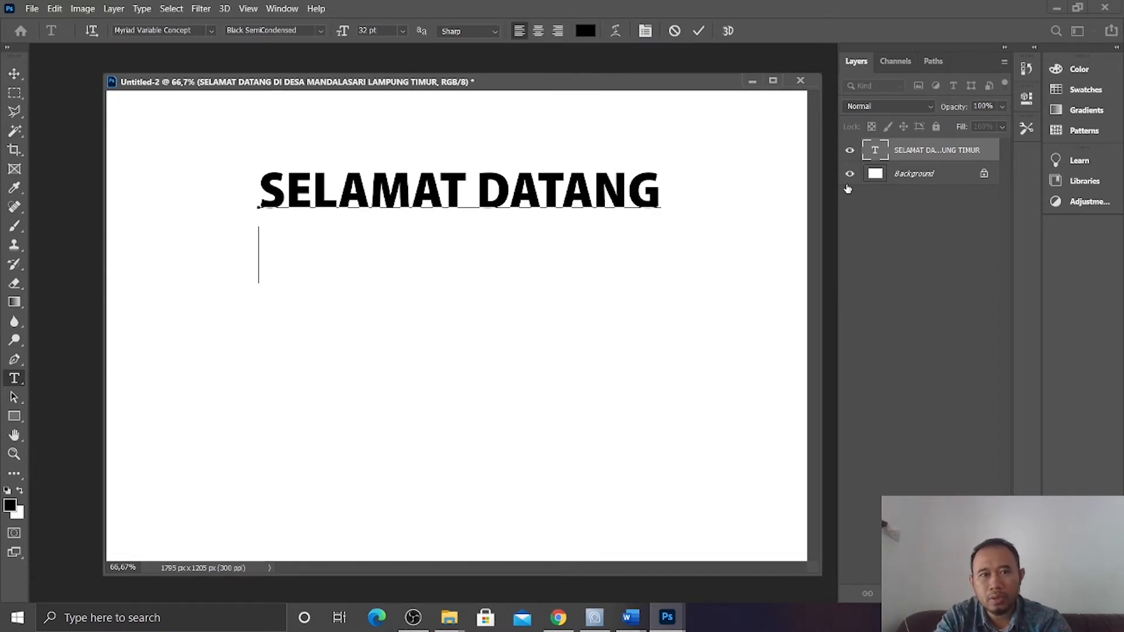
{"action": "left_click", "coordinate": [14, 79]}
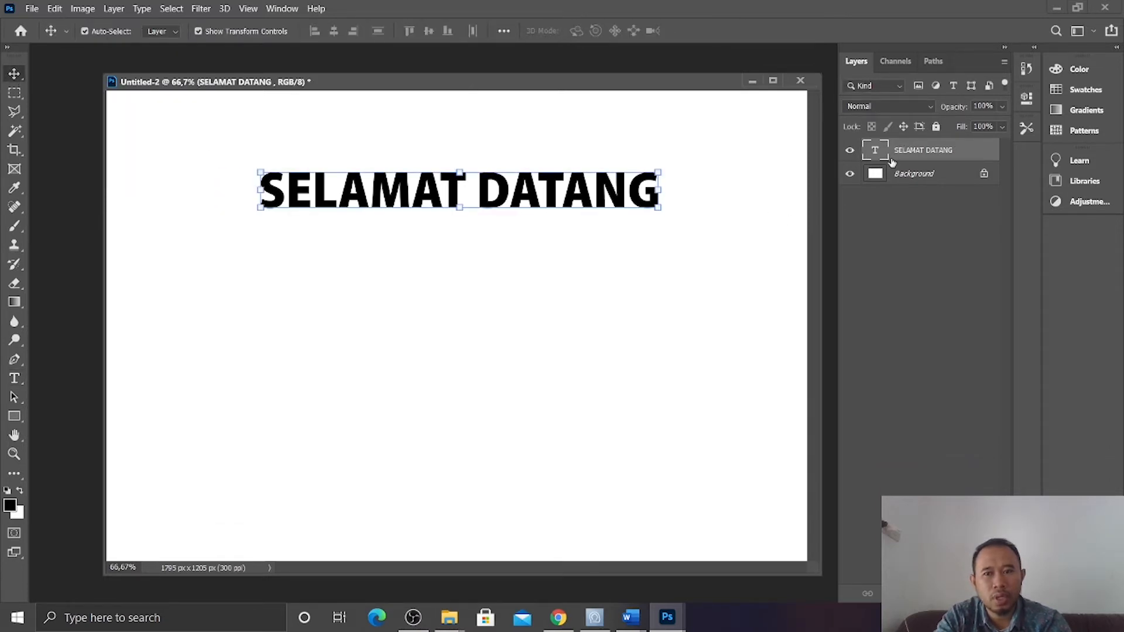
Paste the three cut lines into a new horizontal text layer below "SELAMAT DATANG" and commit it.
{"action": "left_click", "coordinate": [14, 379]}
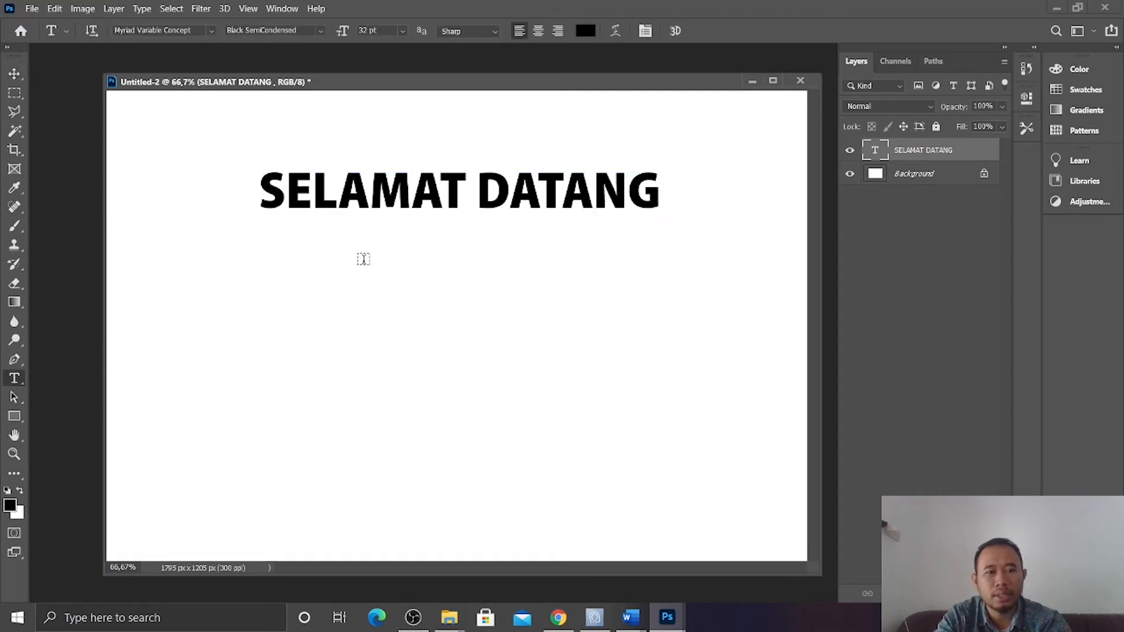
{"action": "left_click", "coordinate": [229, 286]}
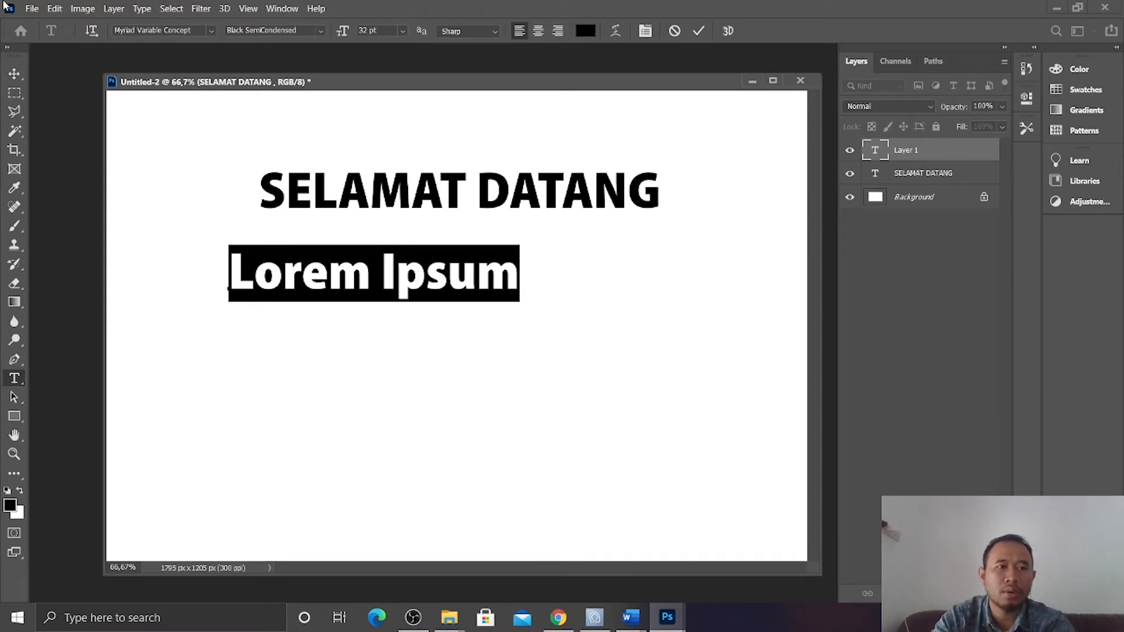
{"action": "left_click", "coordinate": [33, 8]}
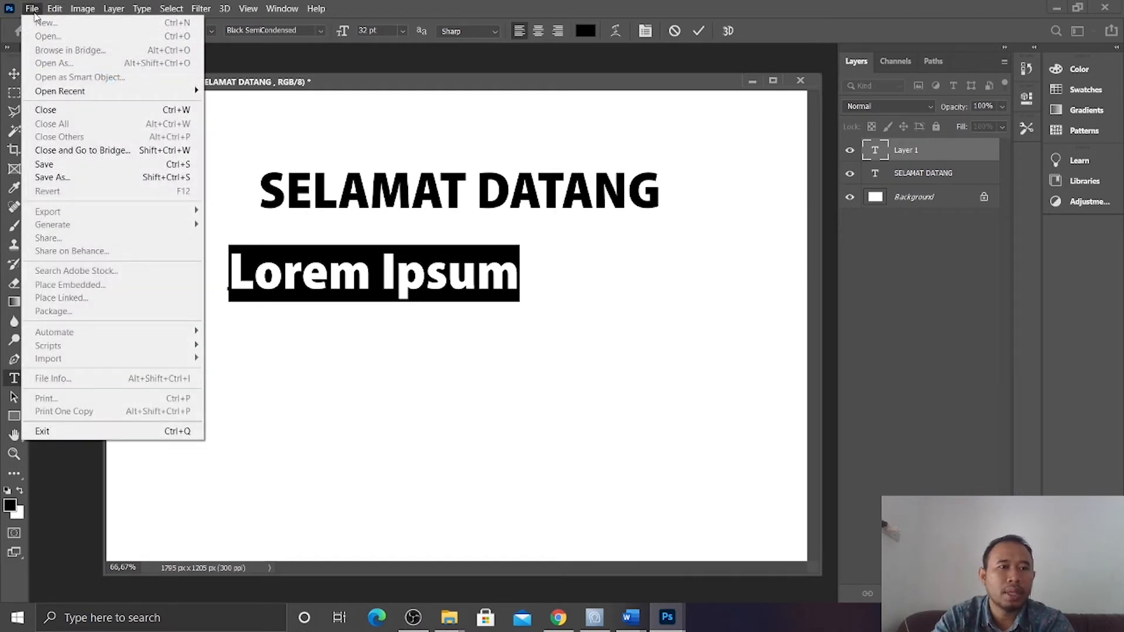
{"action": "mouse_move", "coordinate": [57, 12]}
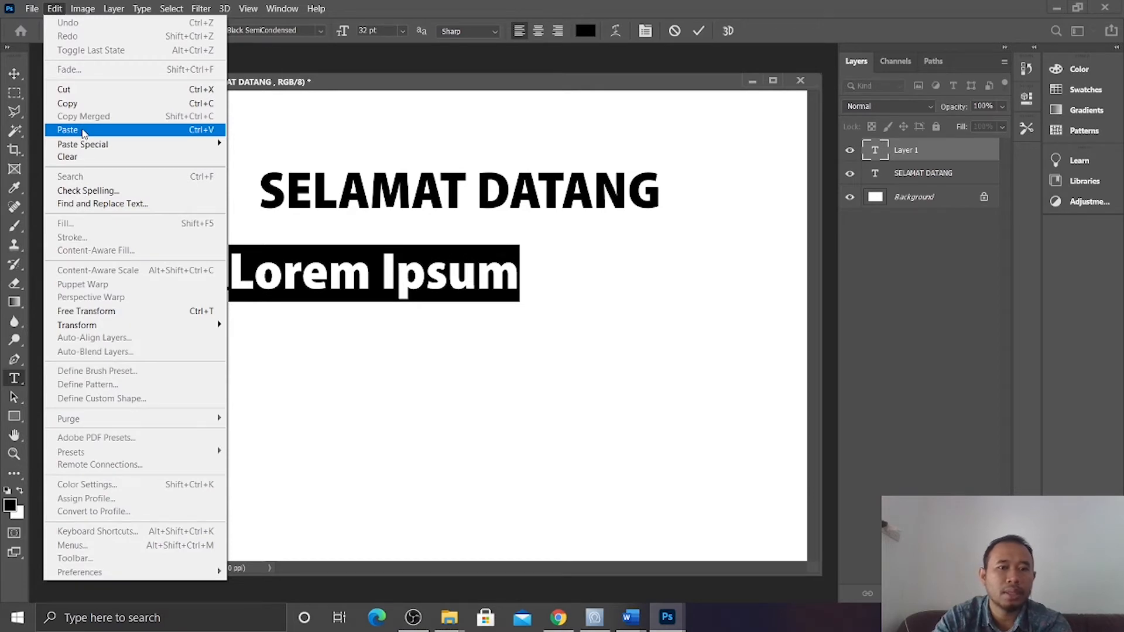
{"action": "left_click", "coordinate": [82, 130]}
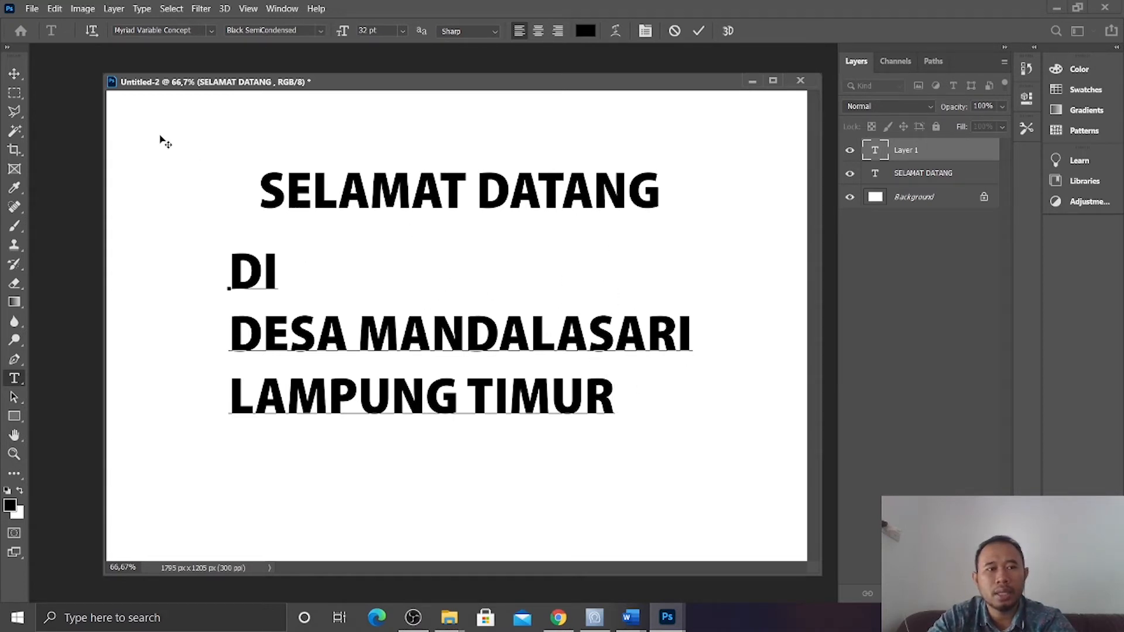
{"action": "left_click", "coordinate": [10, 78]}
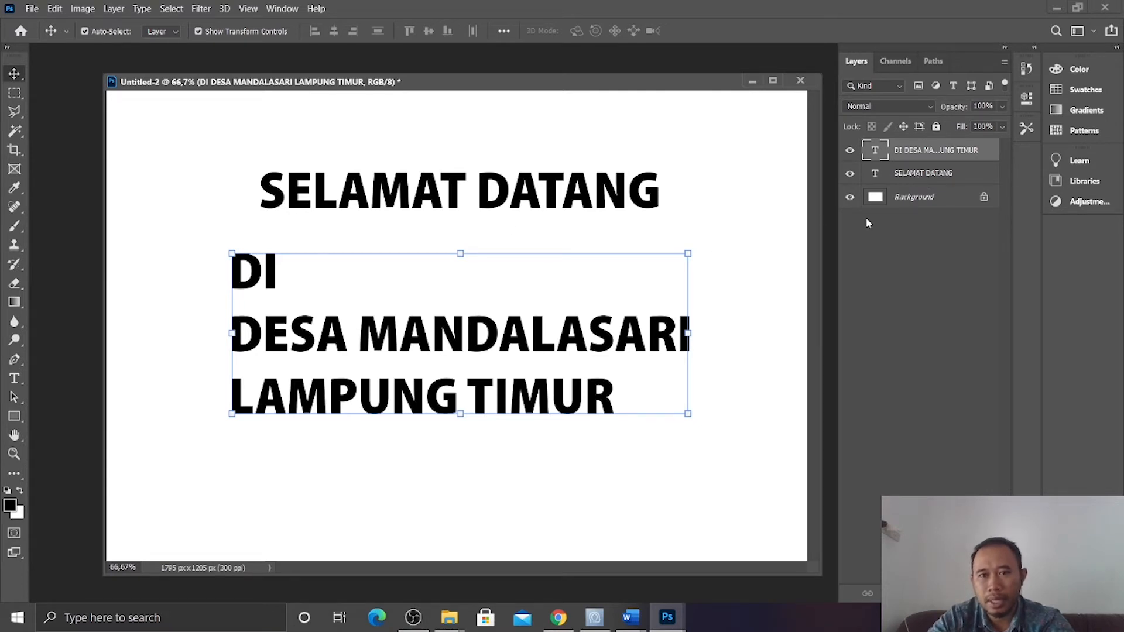
Nudge the "SELAMAT DATANG" text slightly to the right and select the separate three-line text layer.
{"action": "left_click", "coordinate": [585, 199]}
{"action": "mouse_move", "coordinate": [613, 195]}
{"action": "left_mouse_down"}
{"action": "mouse_move", "coordinate": [647, 231]}
{"action": "mouse_move", "coordinate": [629, 192]}
{"action": "mouse_move", "coordinate": [615, 194]}
{"action": "left_mouse_up"}
{"action": "mouse_move", "coordinate": [587, 335]}
{"action": "left_mouse_down"}
{"action": "mouse_move", "coordinate": [584, 388]}
{"action": "mouse_move", "coordinate": [600, 325]}
{"action": "mouse_move", "coordinate": [591, 358]}
{"action": "mouse_move", "coordinate": [583, 308]}
{"action": "mouse_move", "coordinate": [583, 339]}
{"action": "left_mouse_up"}
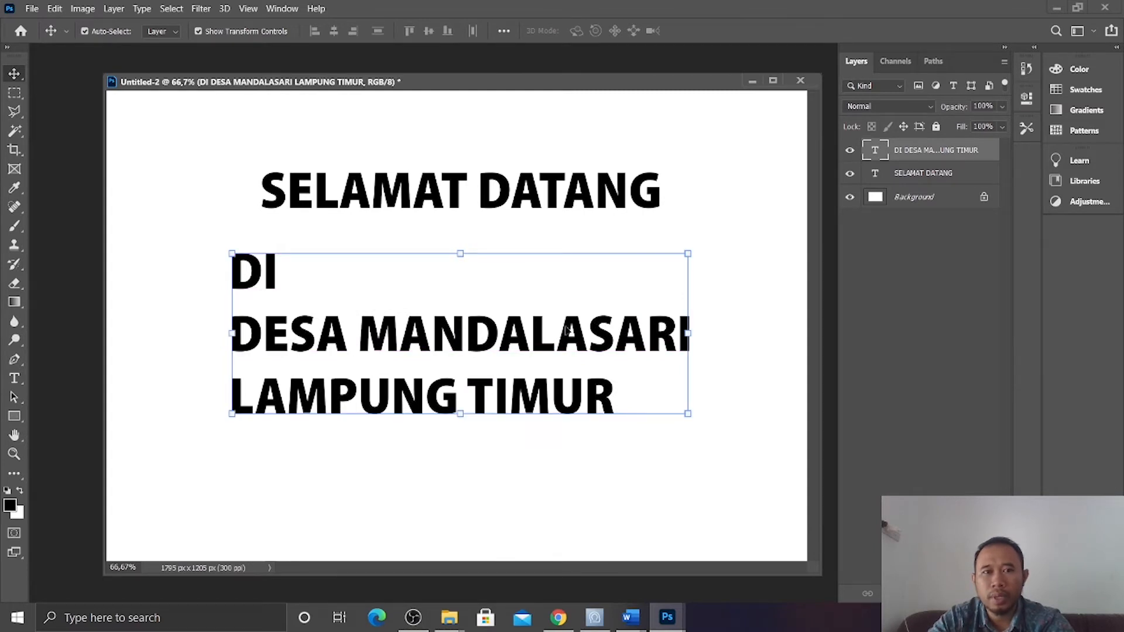
Select all three lines of the lower text, try right alignment, and set their alignment to centered.
{"action": "left_click", "coordinate": [14, 379]}
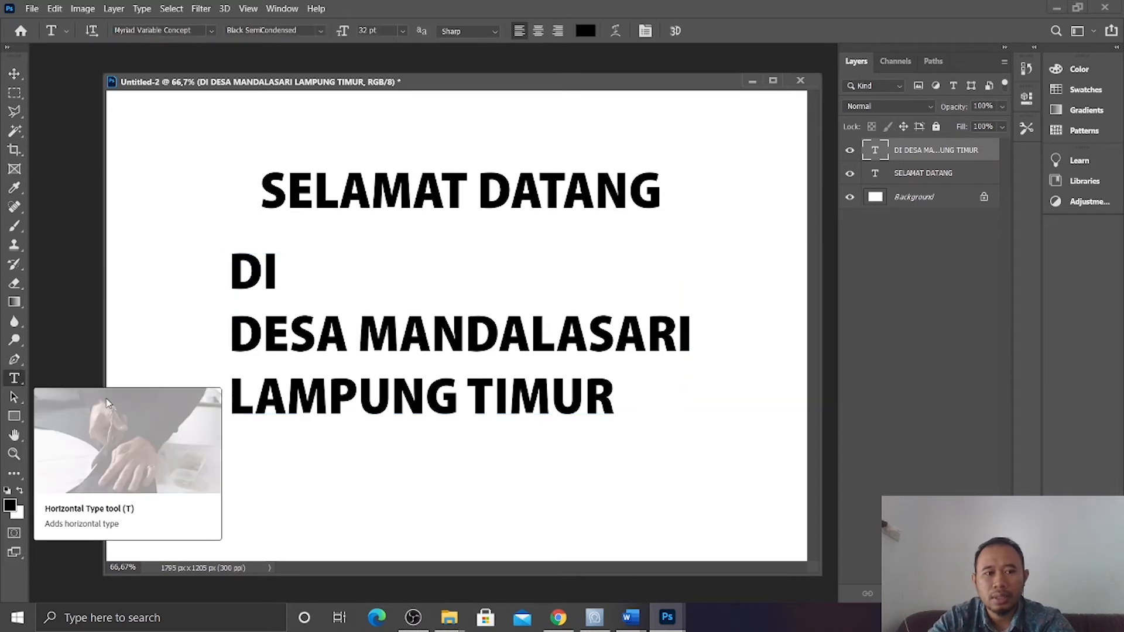
{"action": "left_click", "coordinate": [458, 331]}
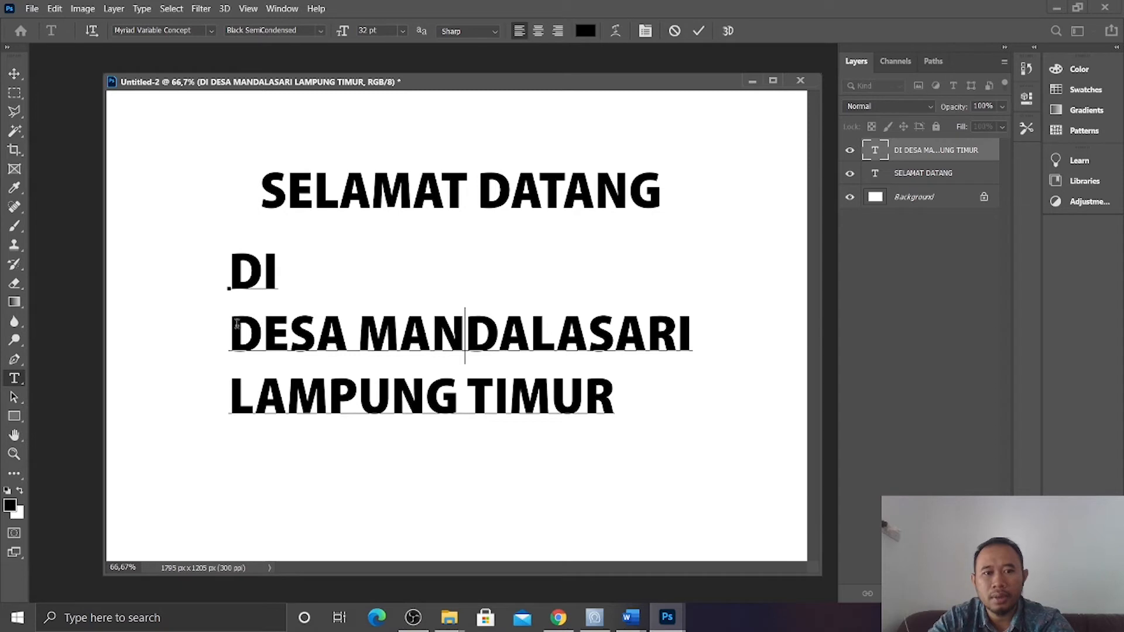
{"action": "left_click_drag", "start_coordinate": [241, 264], "coordinate": [707, 416]}
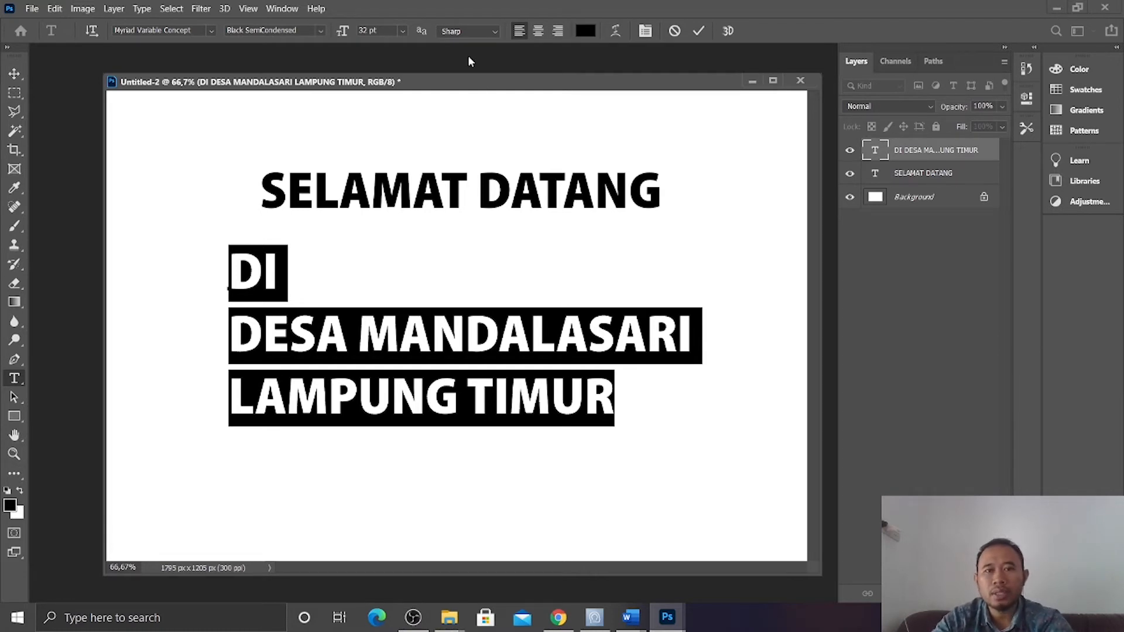
{"action": "left_click", "coordinate": [539, 31]}
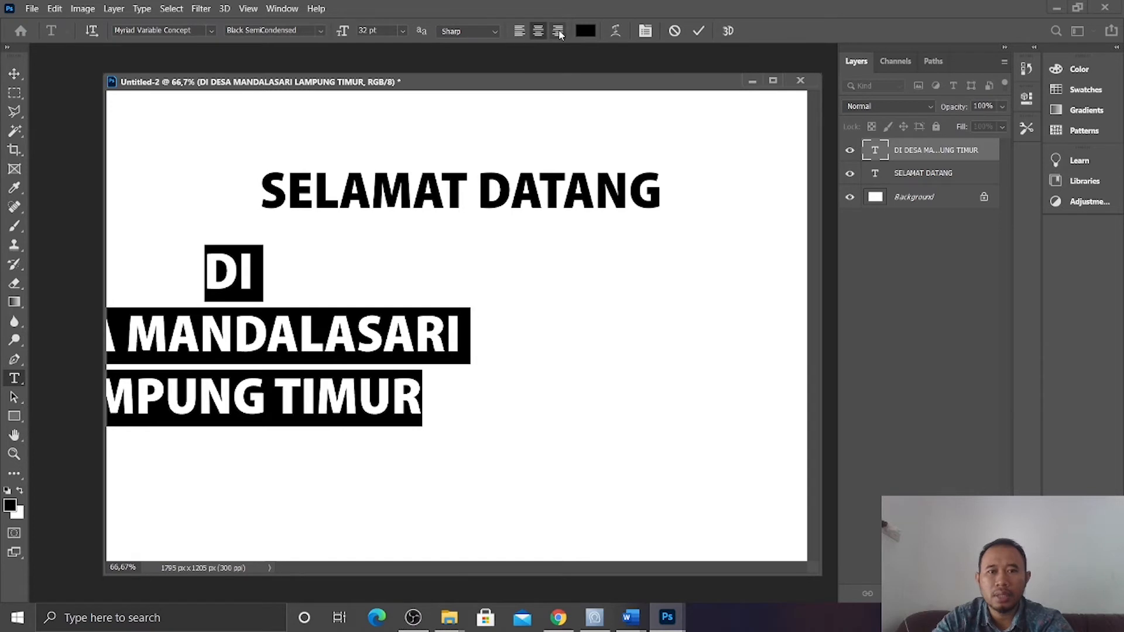
{"action": "left_click", "coordinate": [558, 31]}
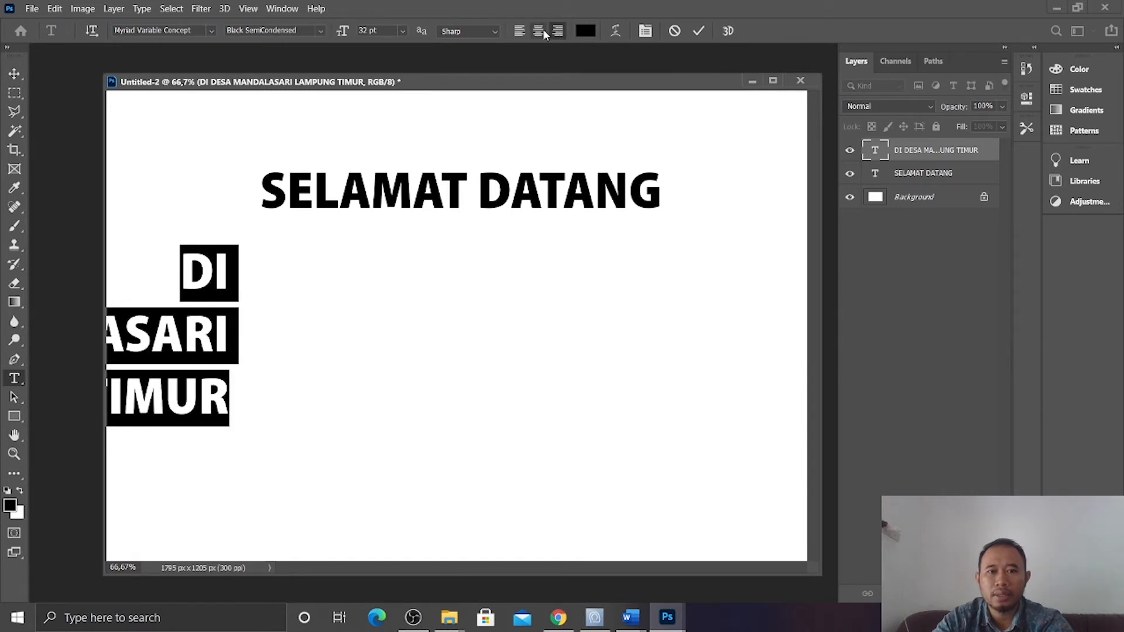
{"action": "left_click", "coordinate": [538, 31]}
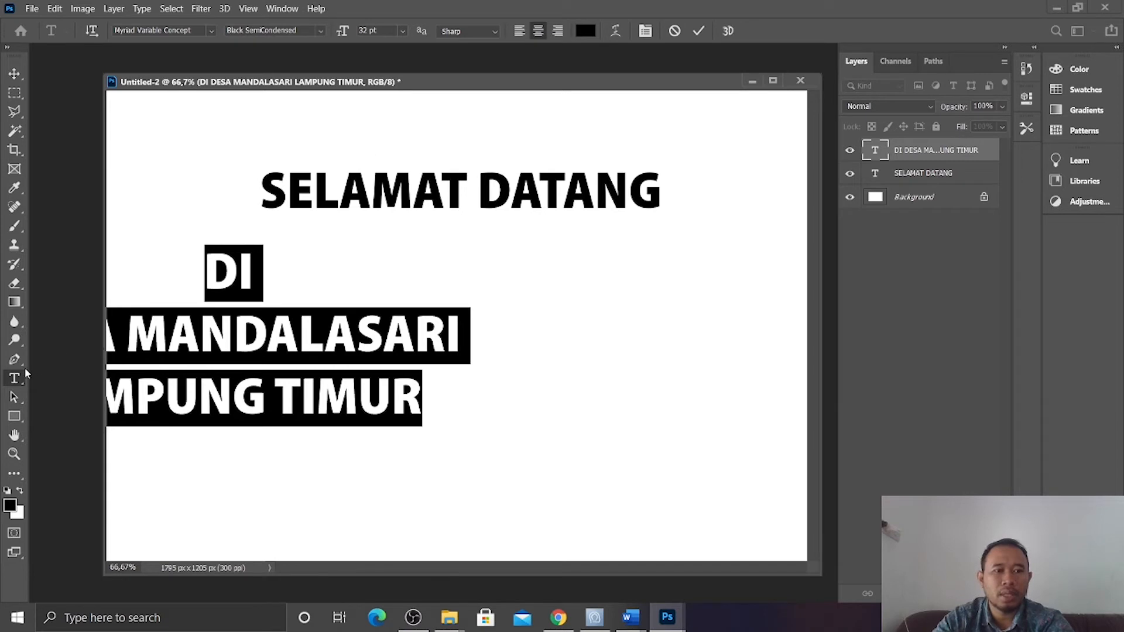
Move the centered three-line text back onto the canvas beneath "SELAMAT DATANG" and shift "SELAMAT DATANG" left and slightly down.
{"action": "left_click", "coordinate": [14, 76]}
{"action": "left_click_drag", "start_coordinate": [325, 346], "coordinate": [553, 351]}
{"action": "left_click_drag", "start_coordinate": [579, 201], "coordinate": [546, 212]}
{"action": "left_click", "coordinate": [552, 359]}
{"action": "left_click", "coordinate": [549, 205]}
{"action": "left_click", "coordinate": [538, 346]}
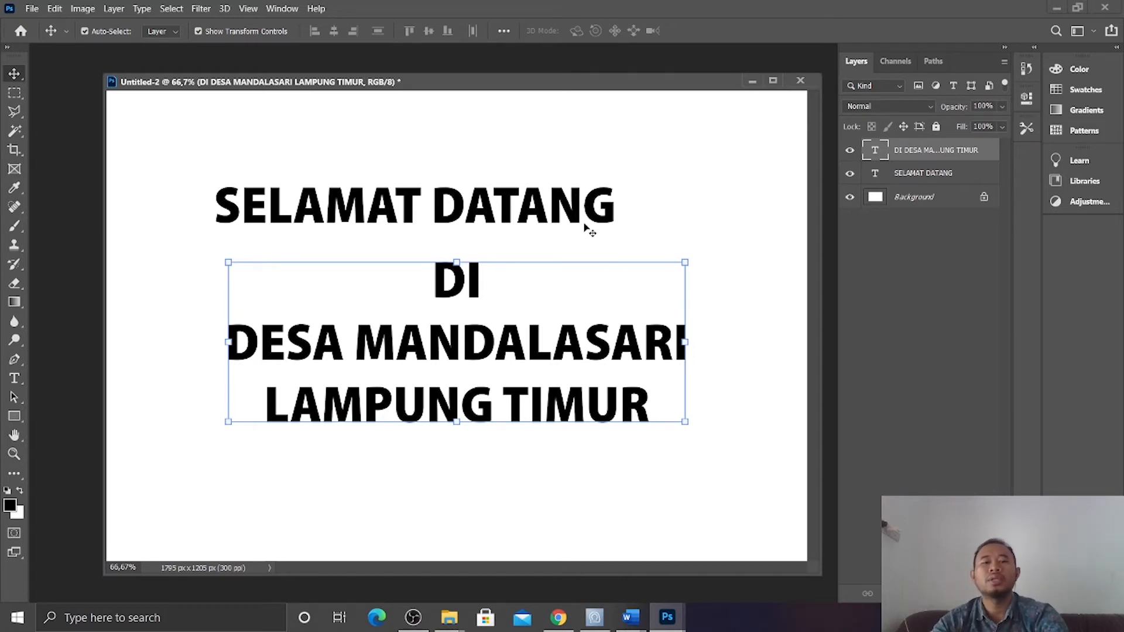
Align the horizontal centers of both text layers, move them together slightly right and down, and deselect them.
{"action": "left_click", "coordinate": [720, 187]}
{"action": "left_click", "coordinate": [578, 351]}
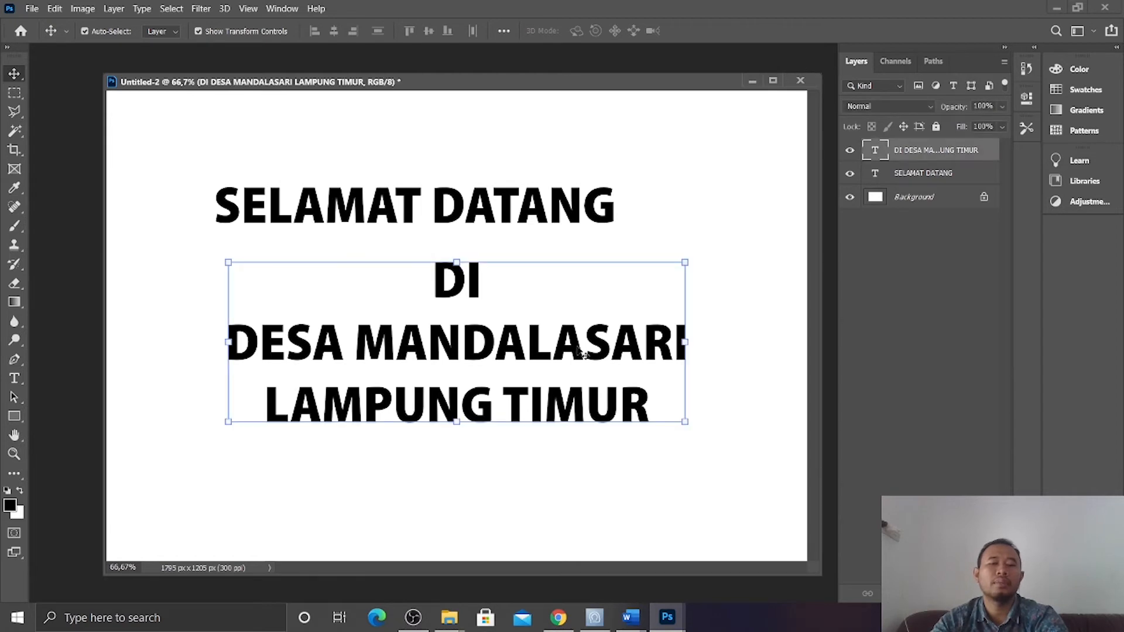
{"action": "left_click", "coordinate": [556, 202], "text": "shift"}
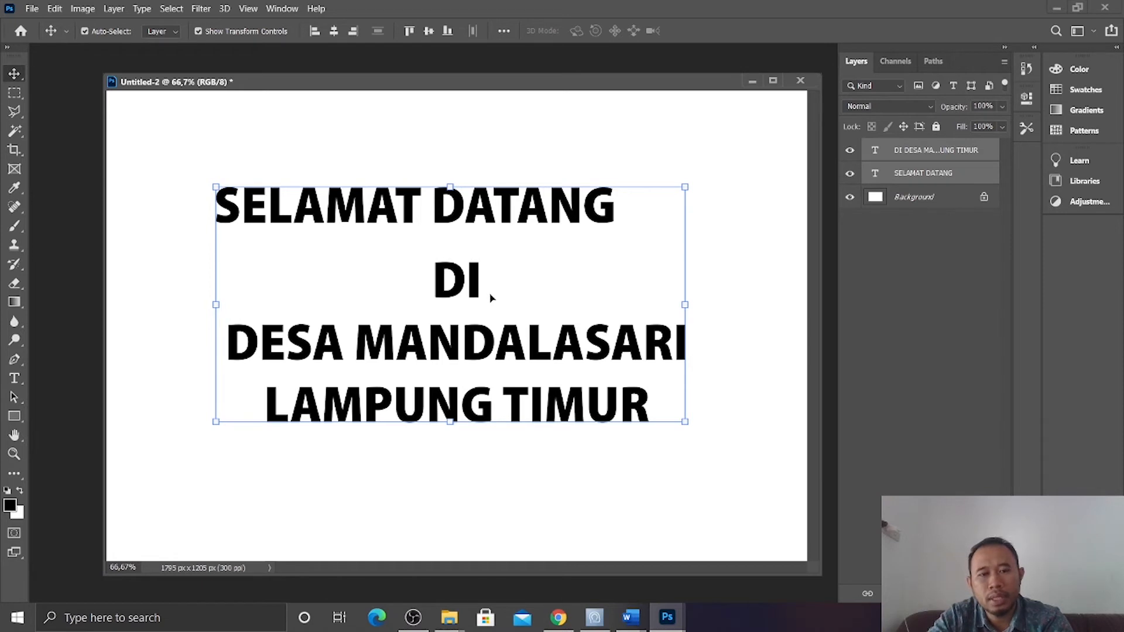
{"action": "left_click", "coordinate": [333, 31]}
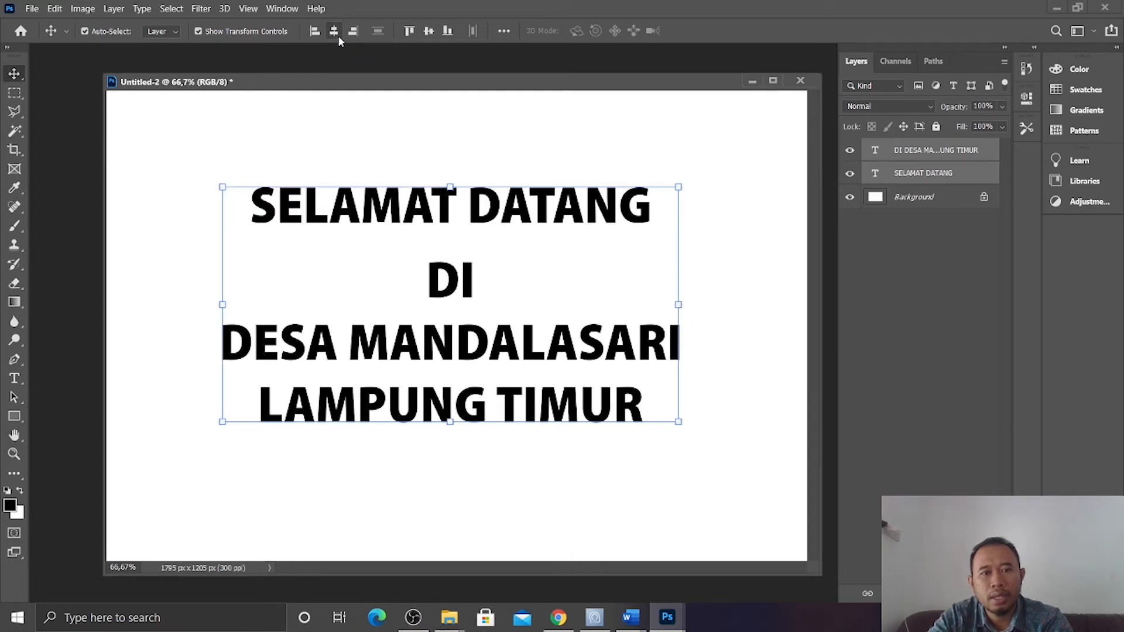
{"action": "mouse_move", "coordinate": [520, 216]}
{"action": "left_mouse_down"}
{"action": "mouse_move", "coordinate": [541, 224]}
{"action": "mouse_move", "coordinate": [531, 219]}
{"action": "left_mouse_up"}
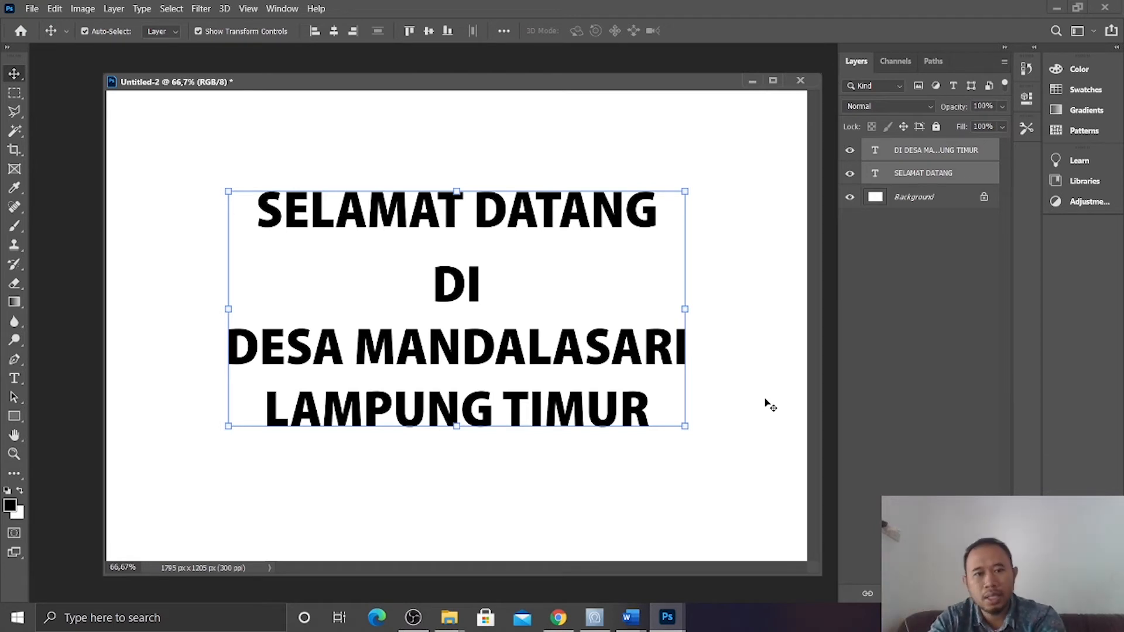
{"action": "left_click", "coordinate": [661, 140]}
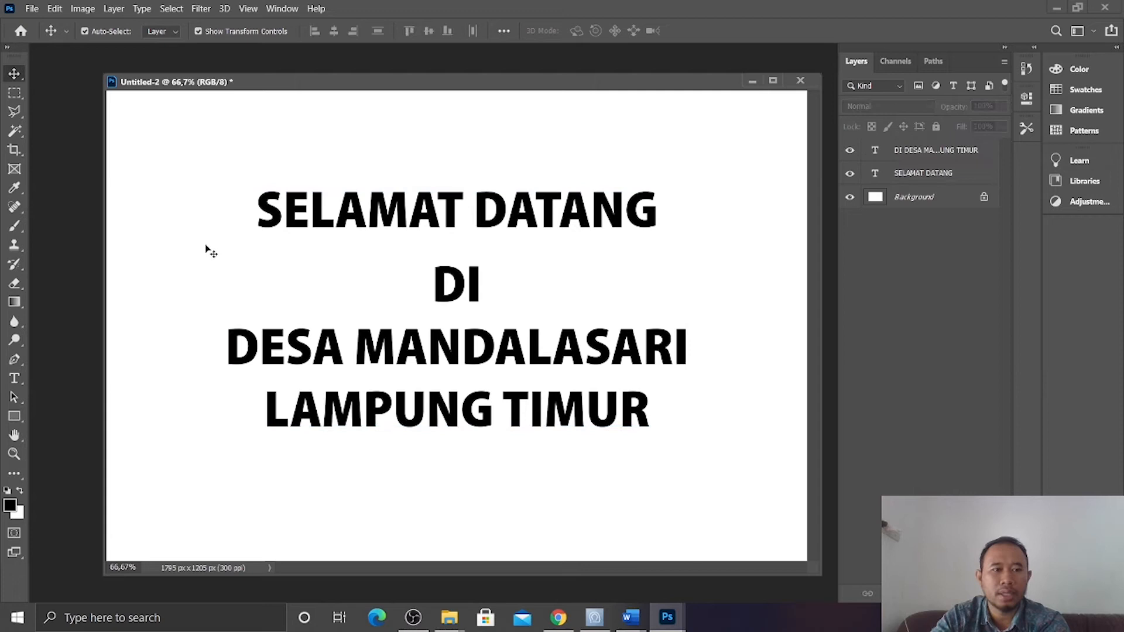
Select all three lines of the lower text for editing and open the character settings.
{"action": "left_click", "coordinate": [15, 380]}
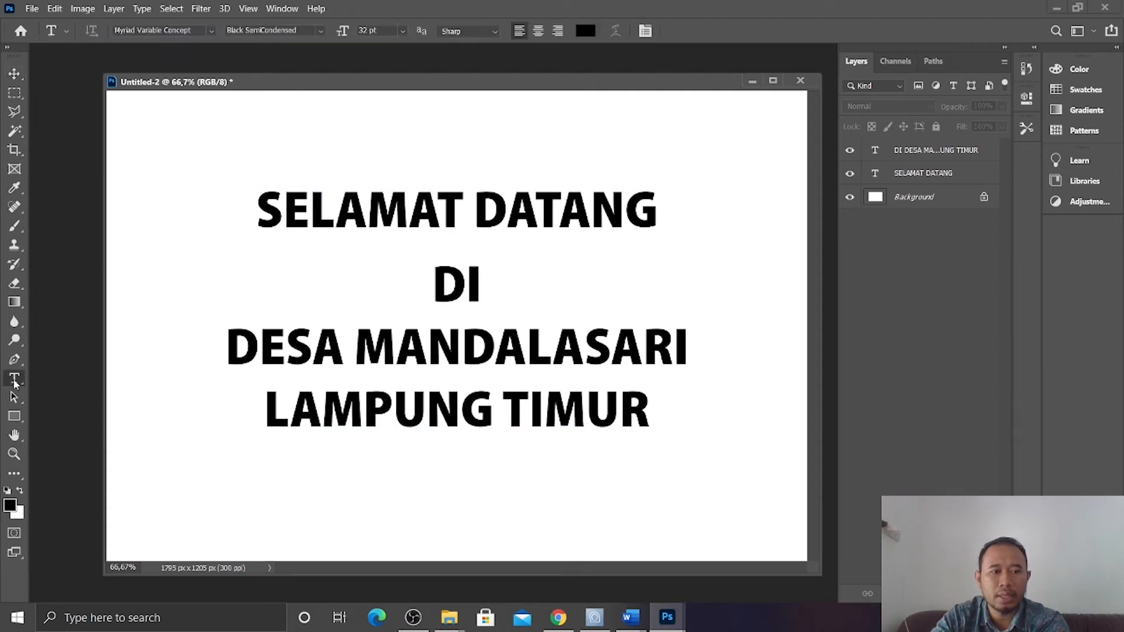
{"action": "left_click", "coordinate": [470, 336]}
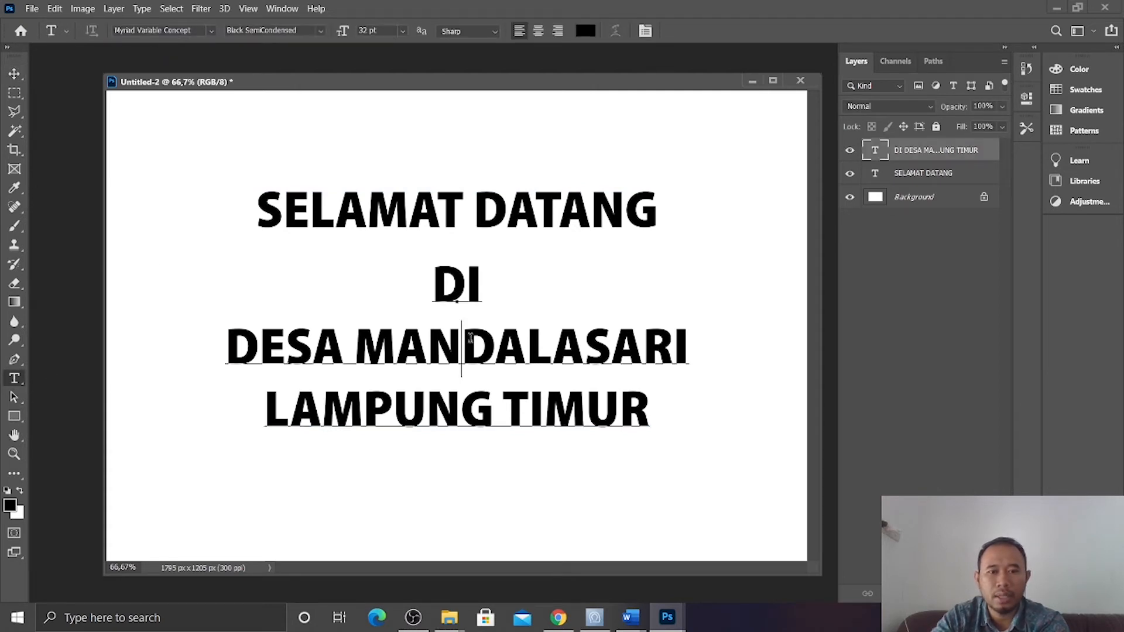
{"action": "left_click_drag", "start_coordinate": [434, 284], "coordinate": [704, 439]}
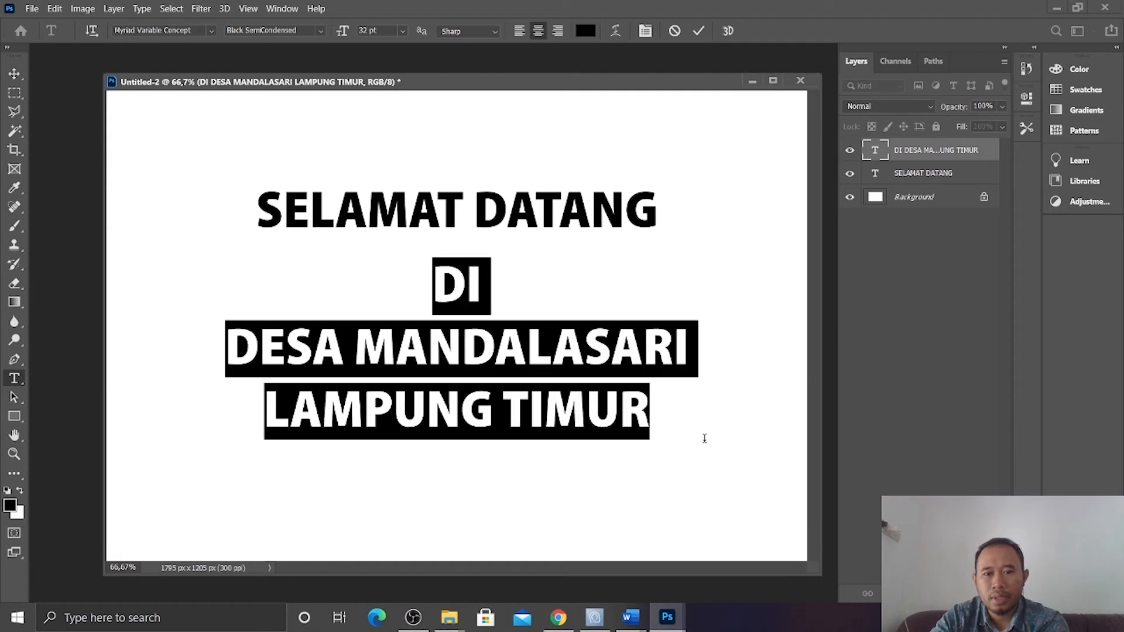
{"action": "left_click", "coordinate": [646, 31]}
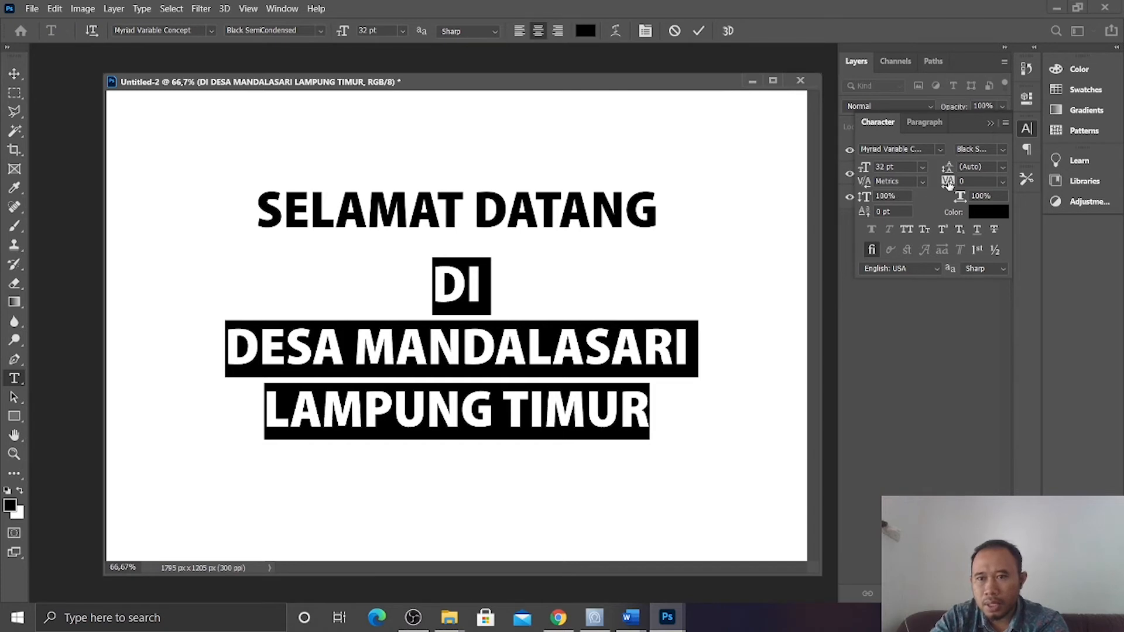
Try superscript on the three selected lines and turn it off again.
{"action": "left_click", "coordinate": [946, 230]}
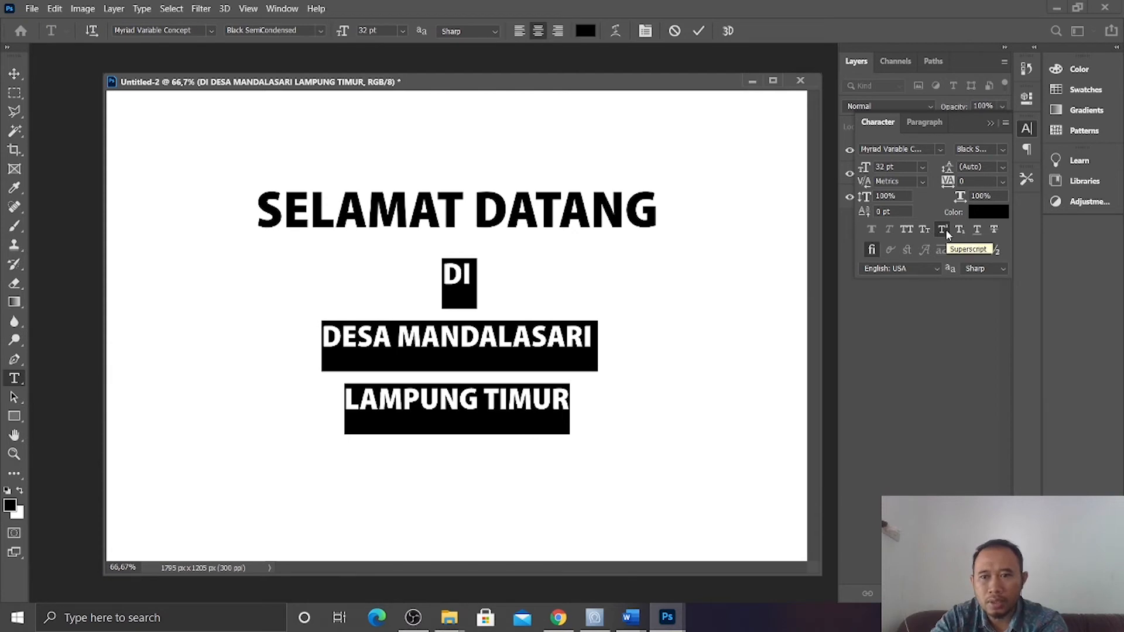
{"action": "left_click", "coordinate": [946, 229]}
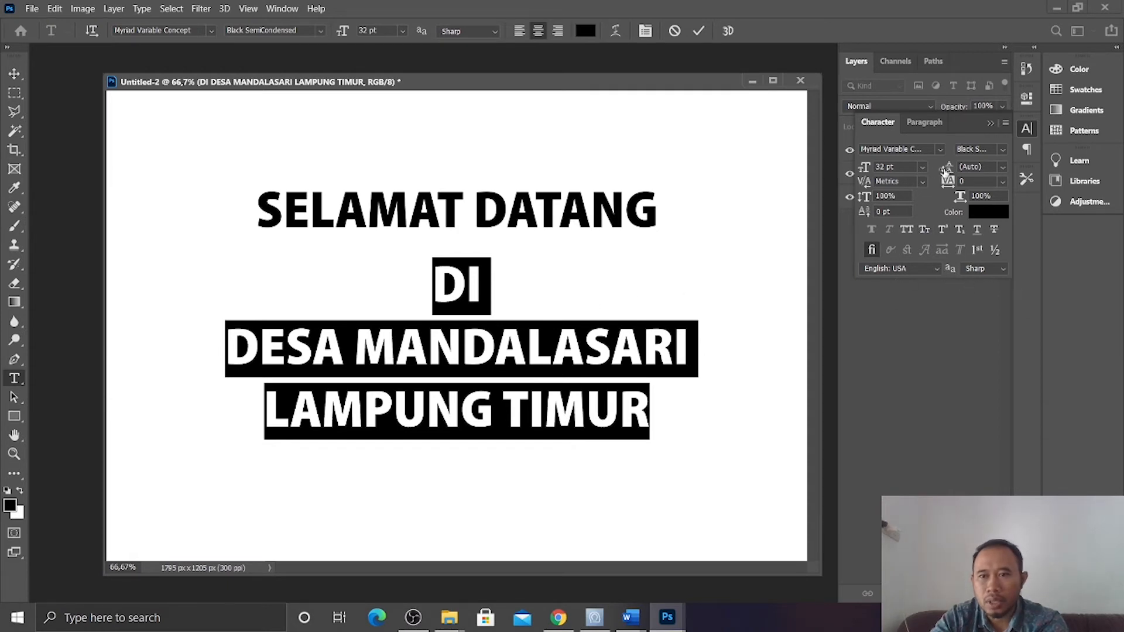
Try line spacings of 10 pt, 12 pt and 72 pt on the selected lines and restore the spacing to Auto.
{"action": "left_click", "coordinate": [999, 171]}
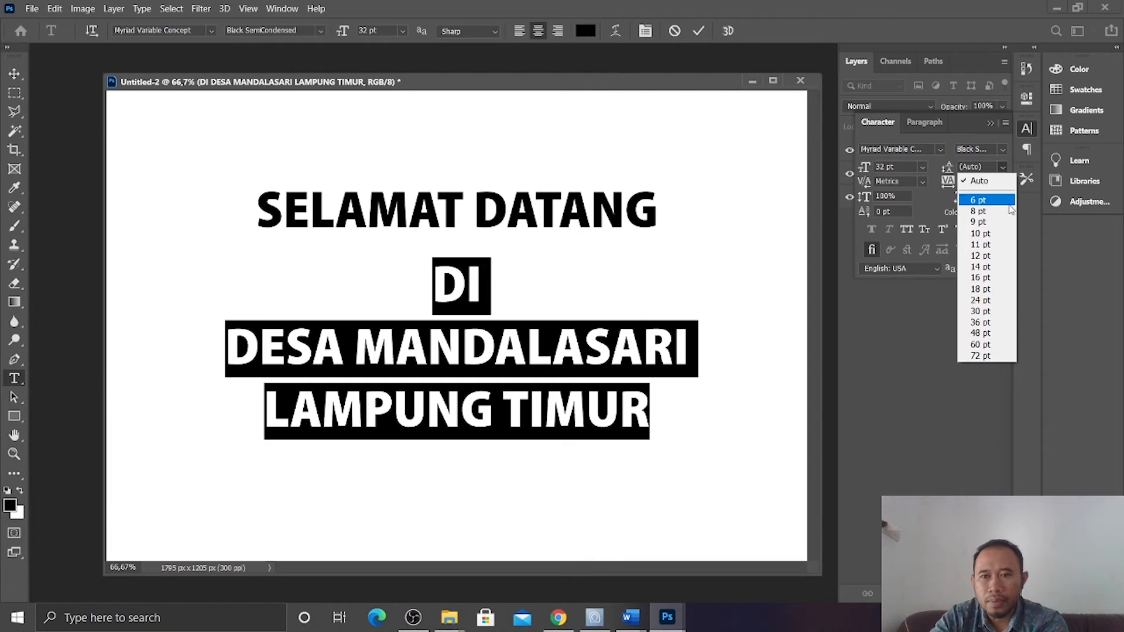
{"action": "left_click", "coordinate": [987, 234]}
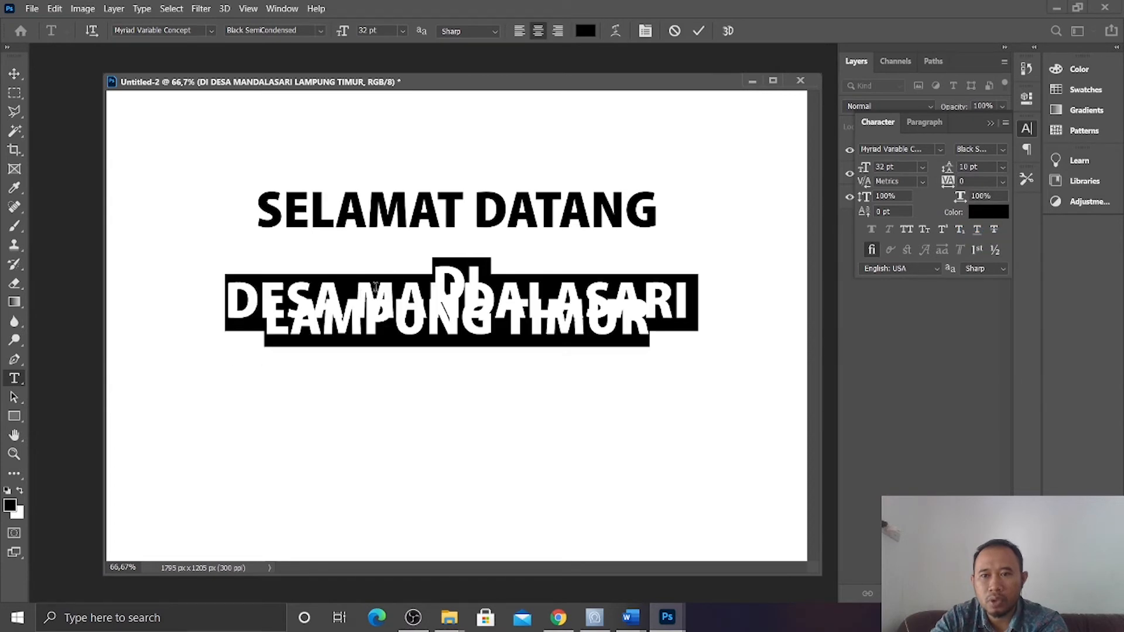
{"action": "left_click", "coordinate": [1002, 167]}
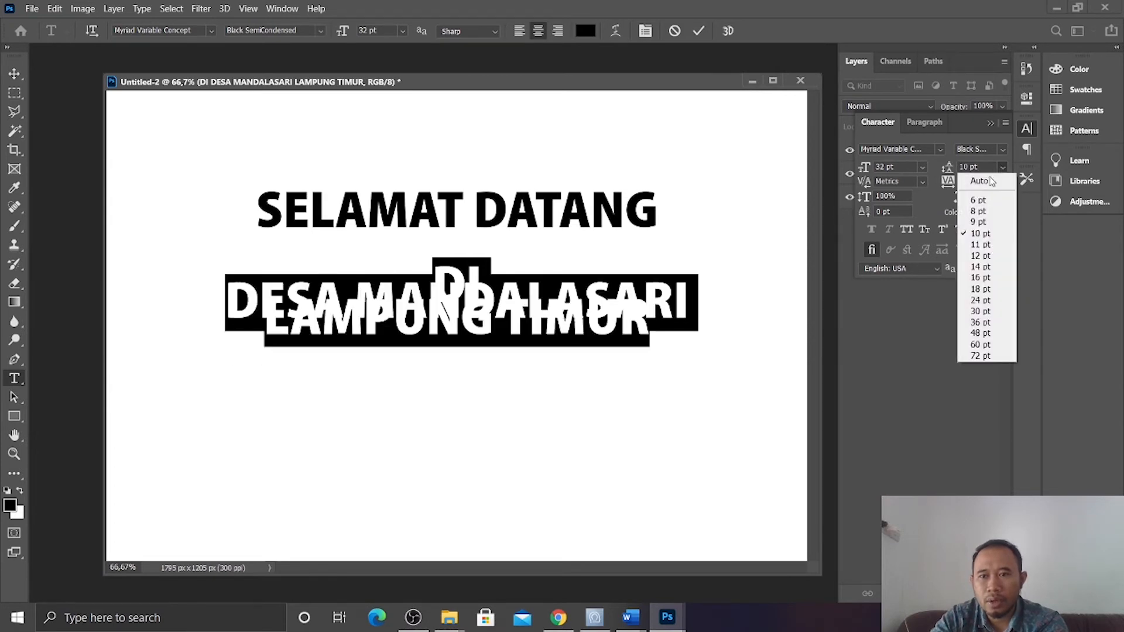
{"action": "left_click", "coordinate": [974, 256]}
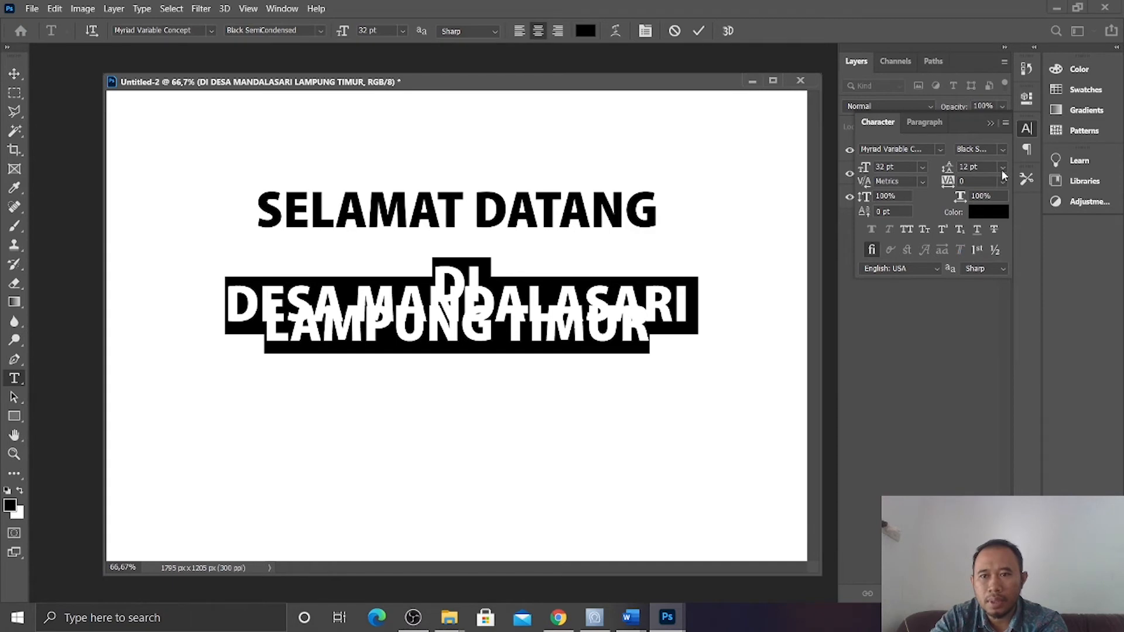
{"action": "left_click", "coordinate": [1002, 168]}
{"action": "left_click", "coordinate": [976, 358]}
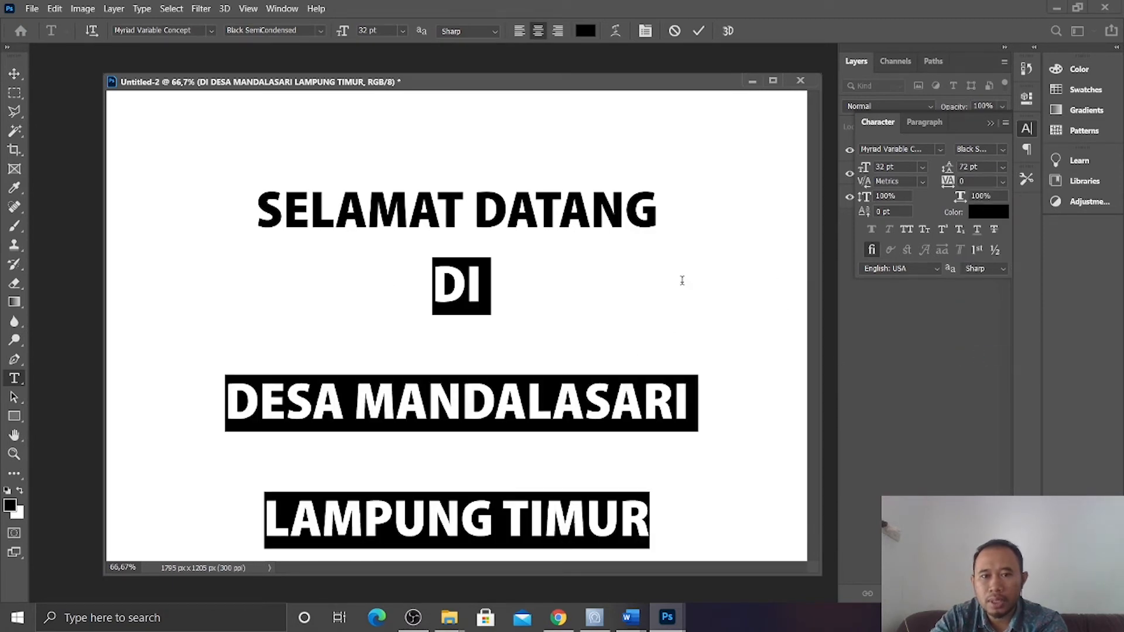
{"action": "left_click", "coordinate": [1003, 168]}
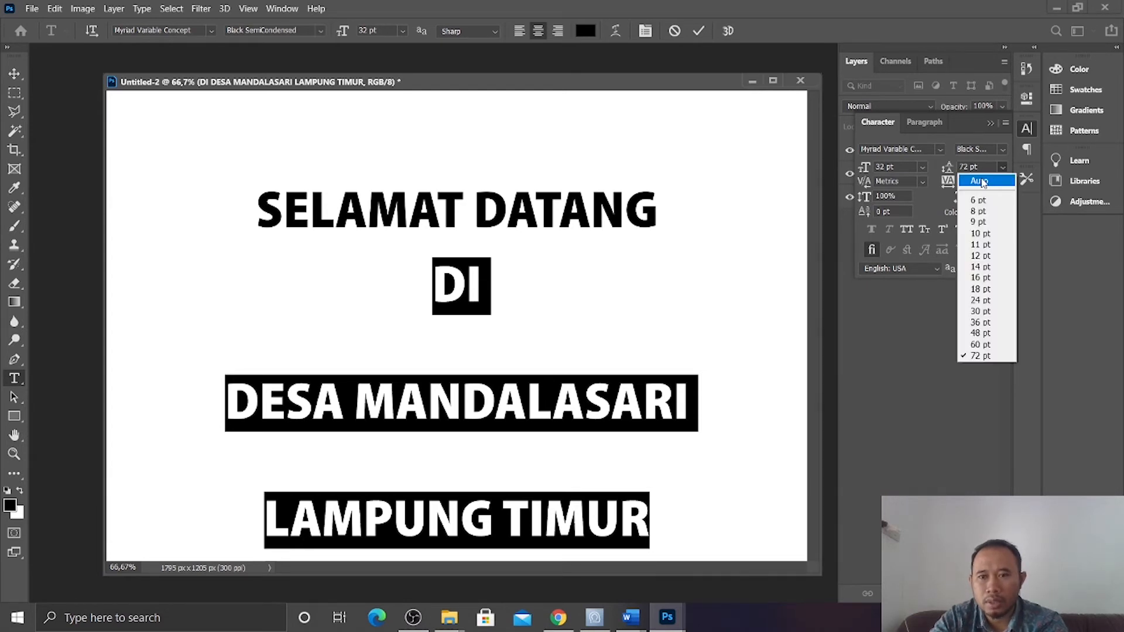
{"action": "left_click", "coordinate": [984, 182]}
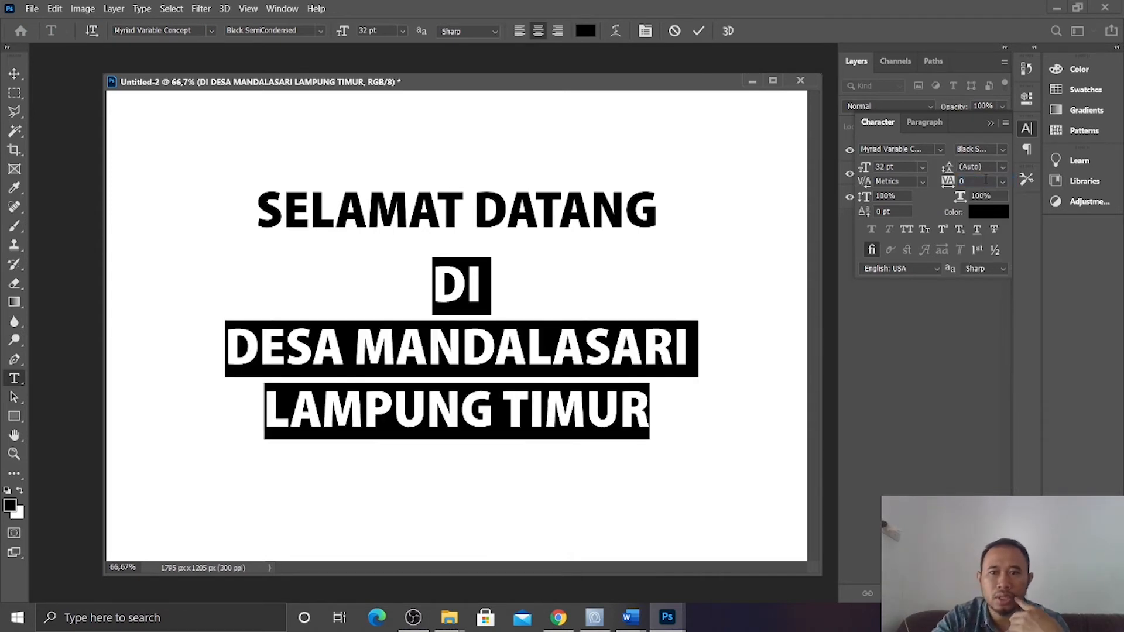
Try line spacings of 18 pt and 30 pt on the three selected lines and settle on 24 pt.
{"action": "left_click", "coordinate": [1002, 168]}
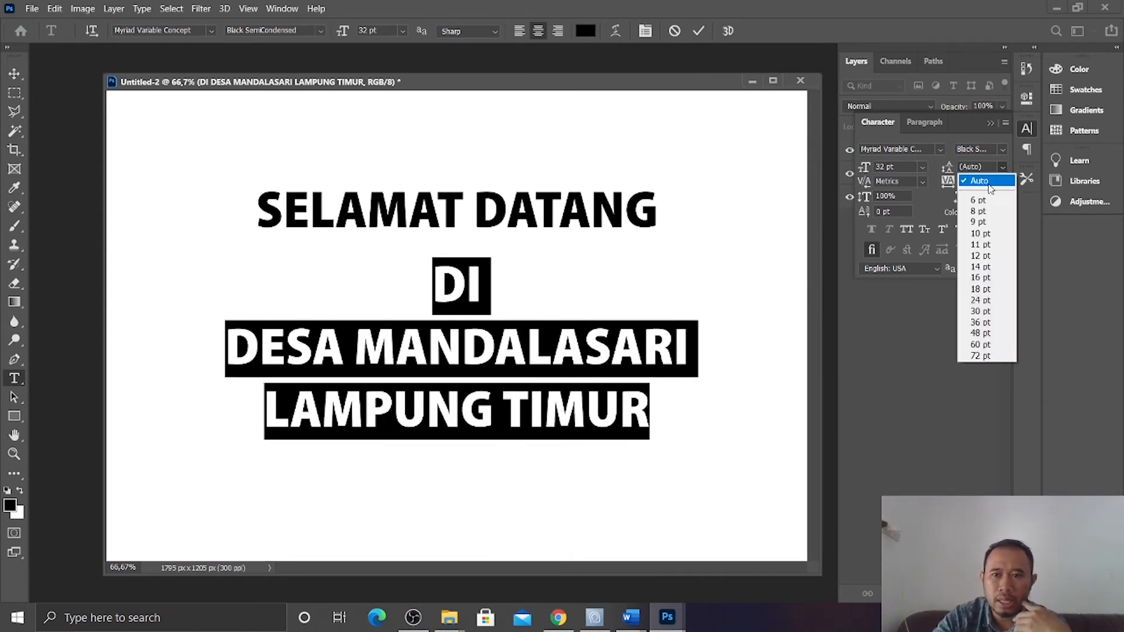
{"action": "left_click", "coordinate": [981, 289]}
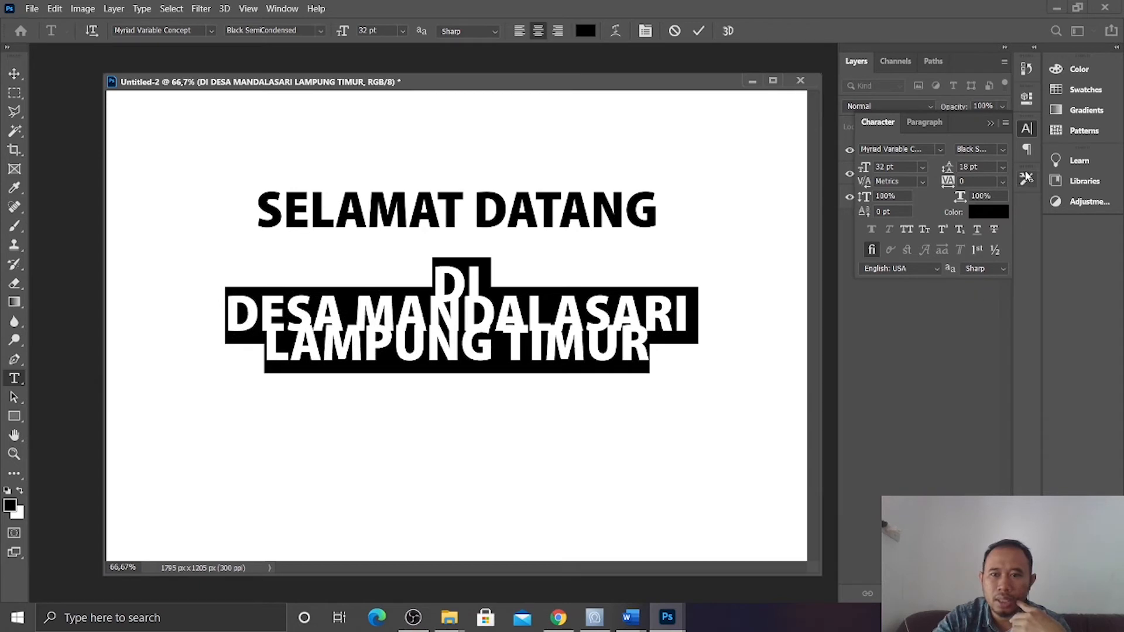
{"action": "left_click", "coordinate": [1003, 167]}
{"action": "left_click", "coordinate": [955, 308]}
{"action": "left_click", "coordinate": [1001, 166]}
{"action": "left_click", "coordinate": [980, 302]}
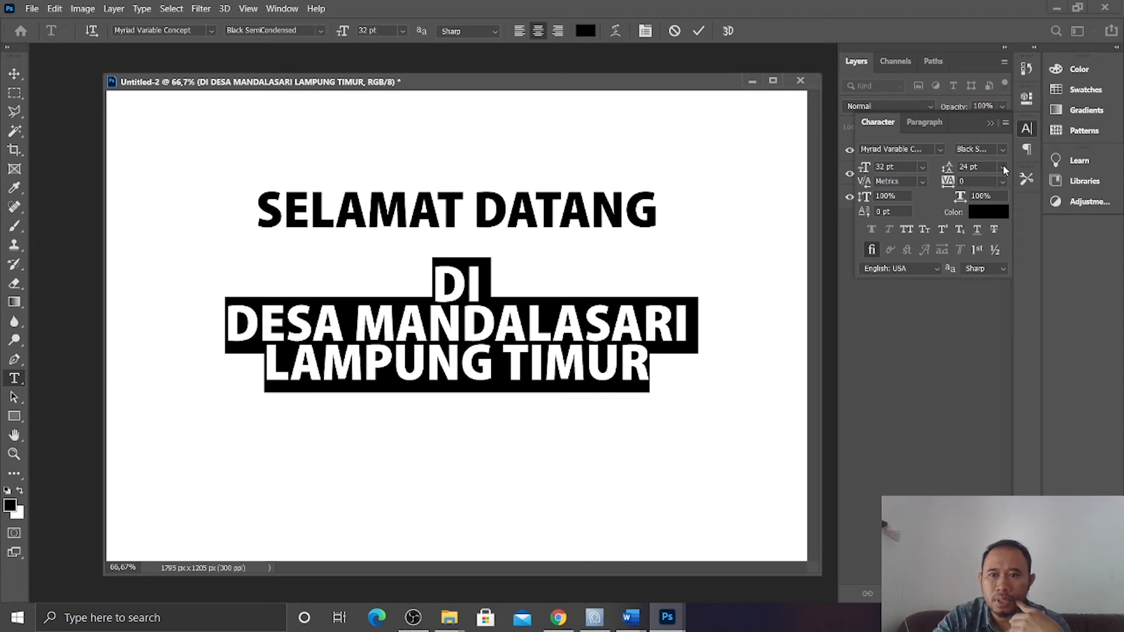
{"action": "left_click", "coordinate": [1003, 167]}
{"action": "left_click", "coordinate": [978, 312]}
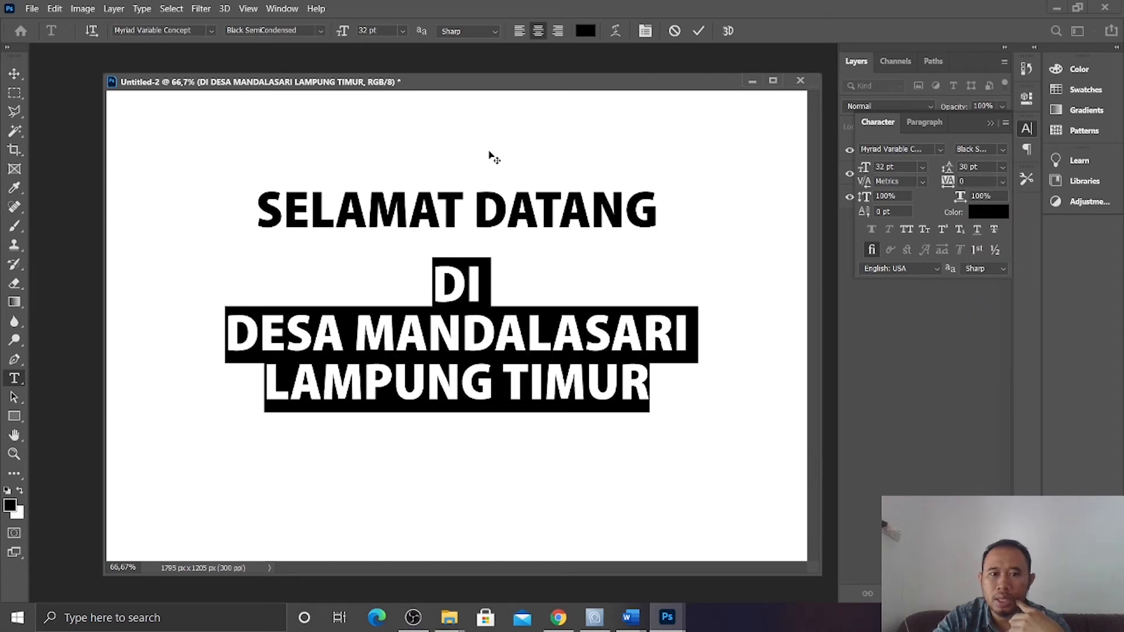
{"action": "left_click", "coordinate": [1002, 167]}
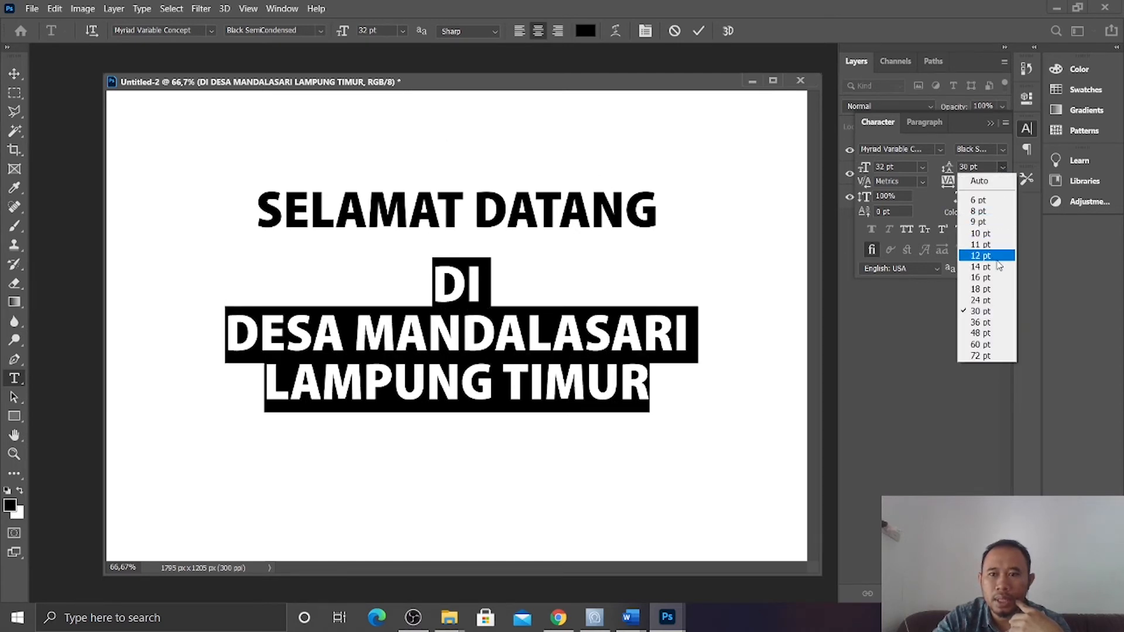
{"action": "left_click", "coordinate": [986, 302]}
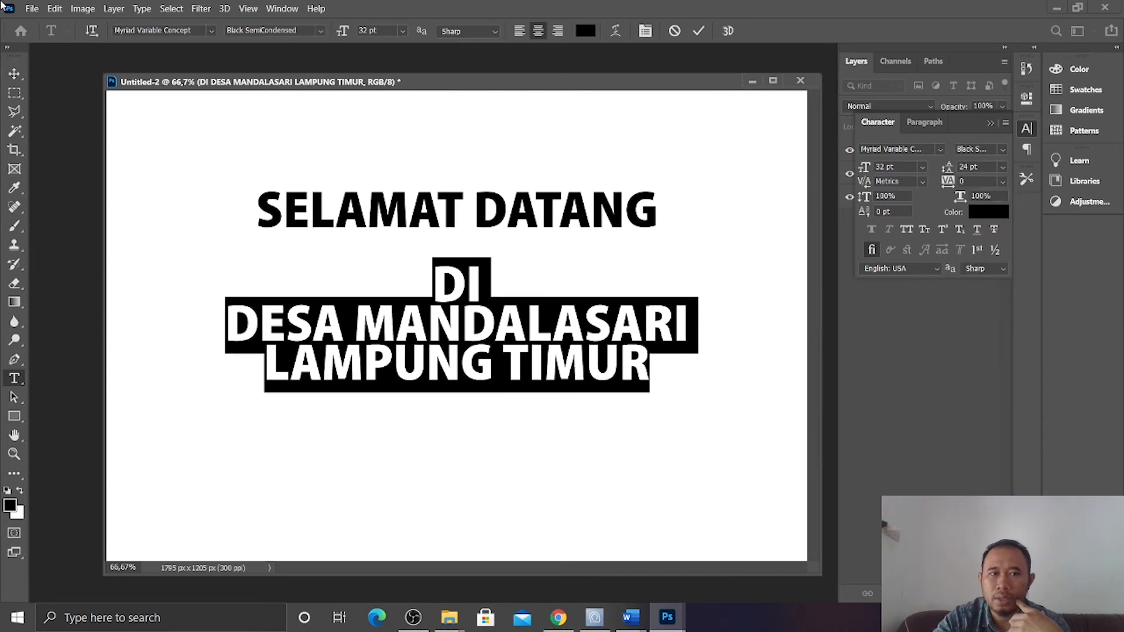
Move the three-line text up close beneath "SELAMAT DATANG" and align the horizontal centers of both text layers.
{"action": "left_click", "coordinate": [15, 73]}
{"action": "left_click", "coordinate": [680, 427]}
{"action": "left_click_drag", "start_coordinate": [597, 331], "coordinate": [610, 295]}
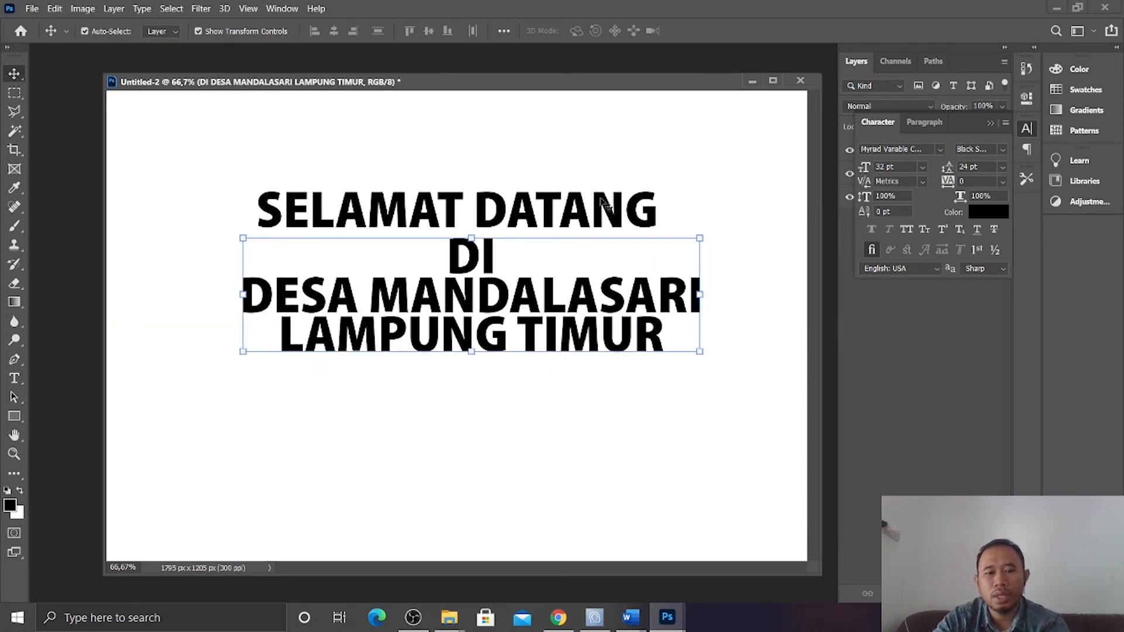
{"action": "left_click", "coordinate": [635, 205], "text": "shift"}
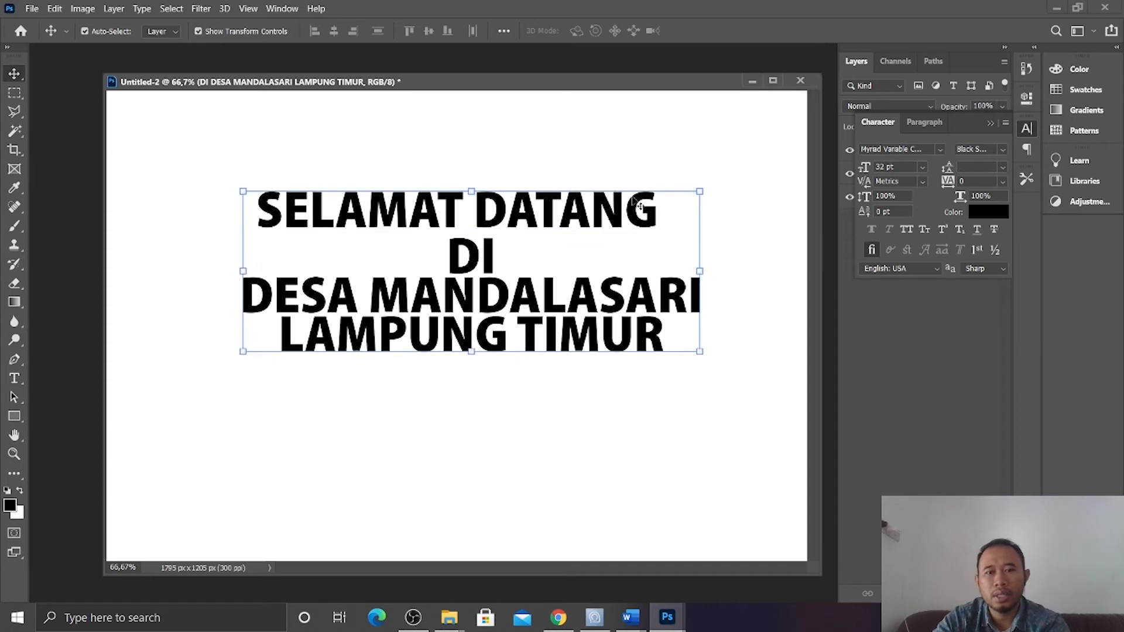
{"action": "left_click", "coordinate": [333, 33]}
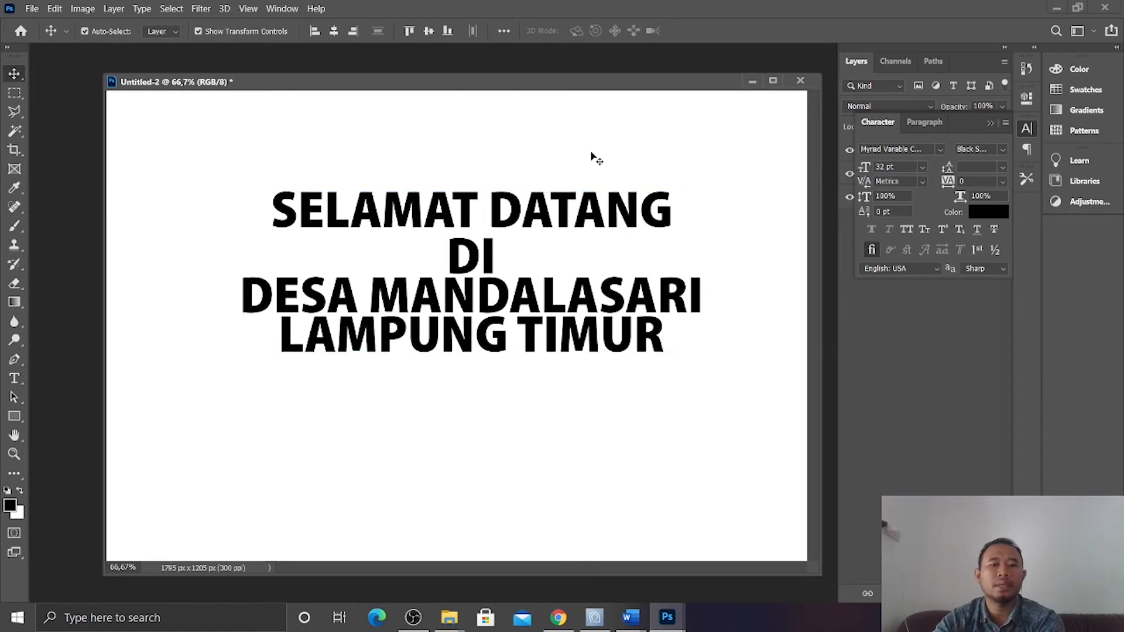
Select all three lines of the lower text and set their alignment to left.
{"action": "double_click", "coordinate": [491, 292]}
{"action": "left_click", "coordinate": [476, 293]}
{"action": "left_click_drag", "start_coordinate": [449, 257], "coordinate": [724, 418]}
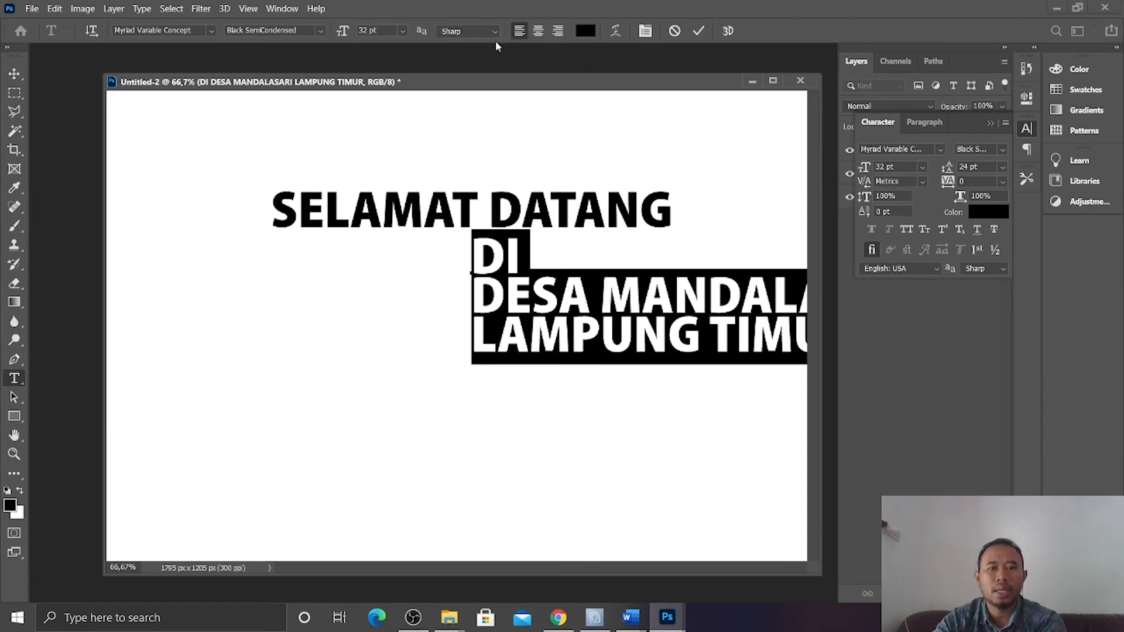
Move the three-line text back toward the canvas, align its left edge with "SELAMAT DATANG", and deselect both layers.
{"action": "left_click", "coordinate": [14, 73]}
{"action": "left_click_drag", "start_coordinate": [701, 318], "coordinate": [576, 332]}
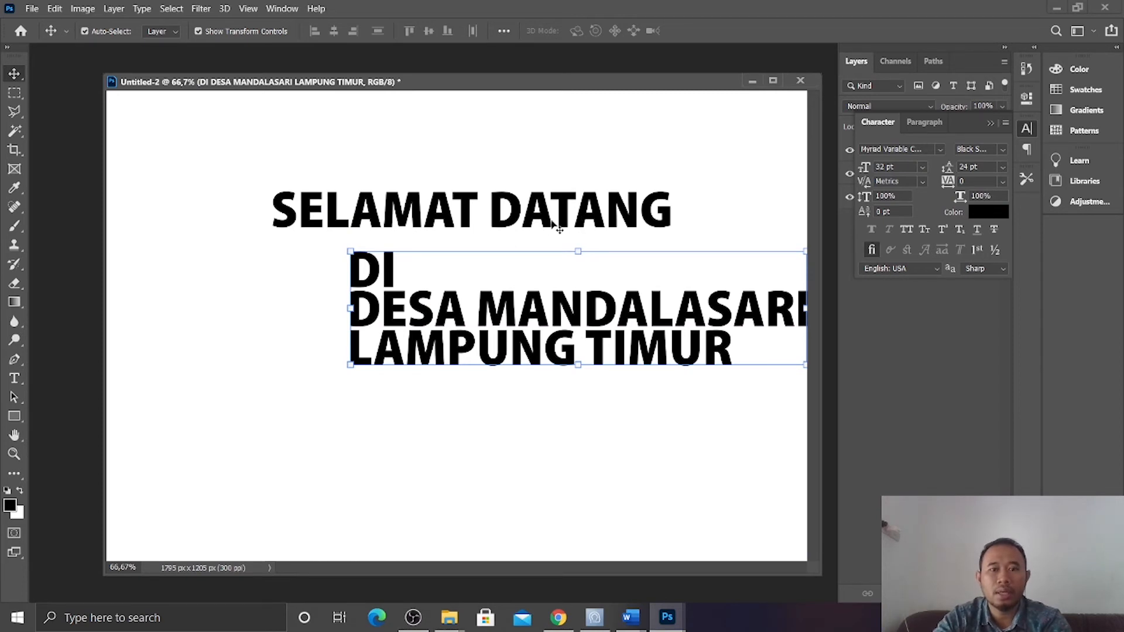
{"action": "left_click", "coordinate": [593, 216], "text": "shift"}
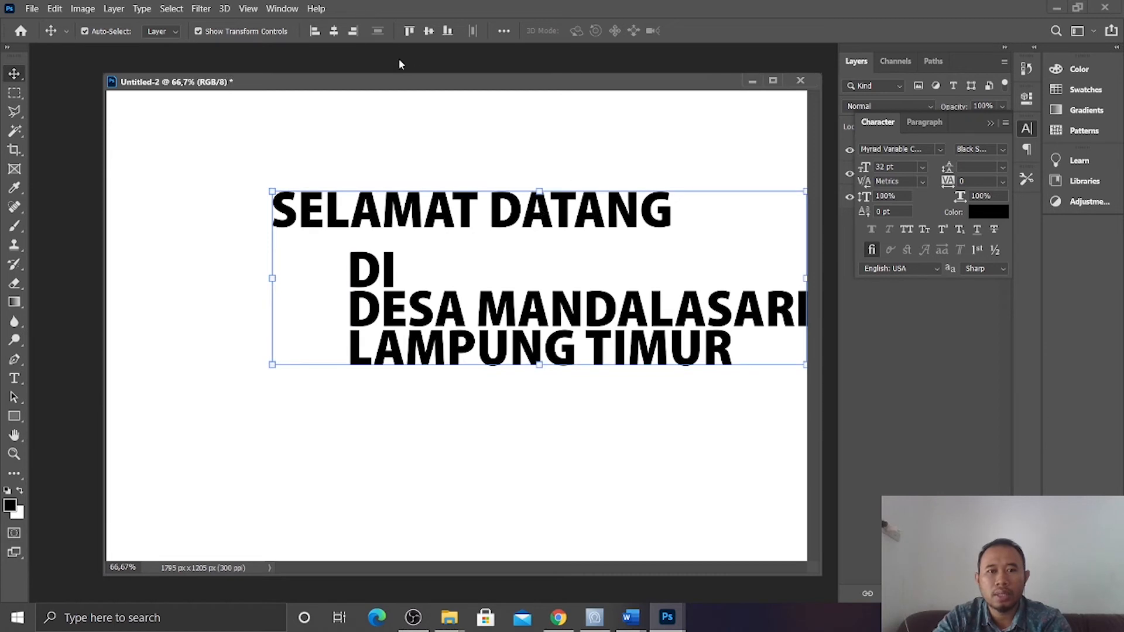
{"action": "left_click", "coordinate": [316, 31]}
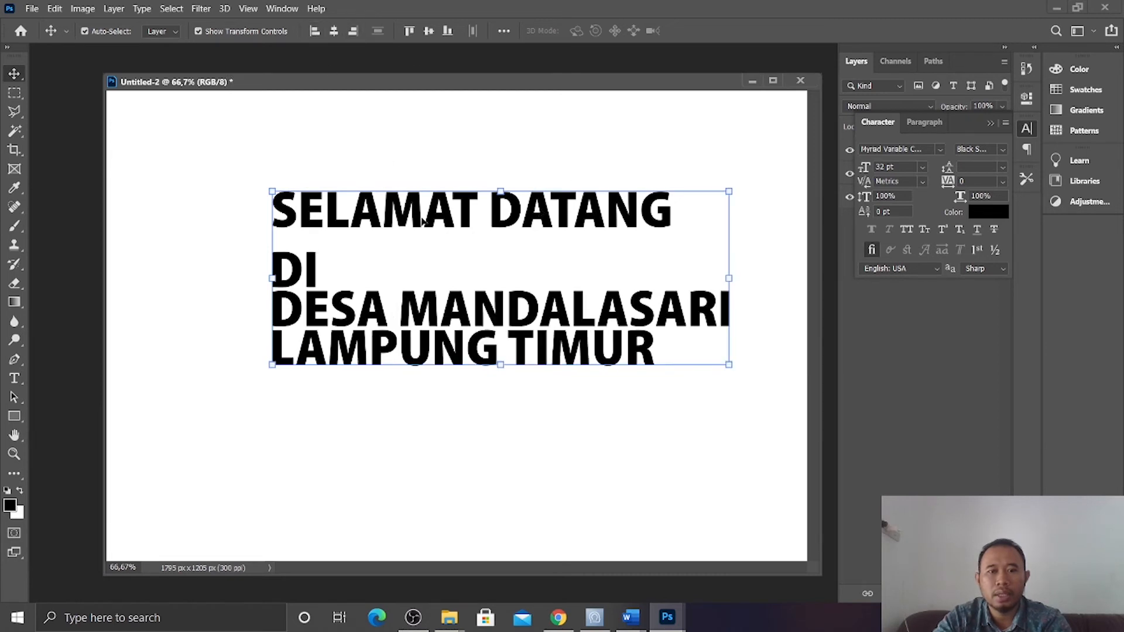
{"action": "left_click", "coordinate": [592, 433]}
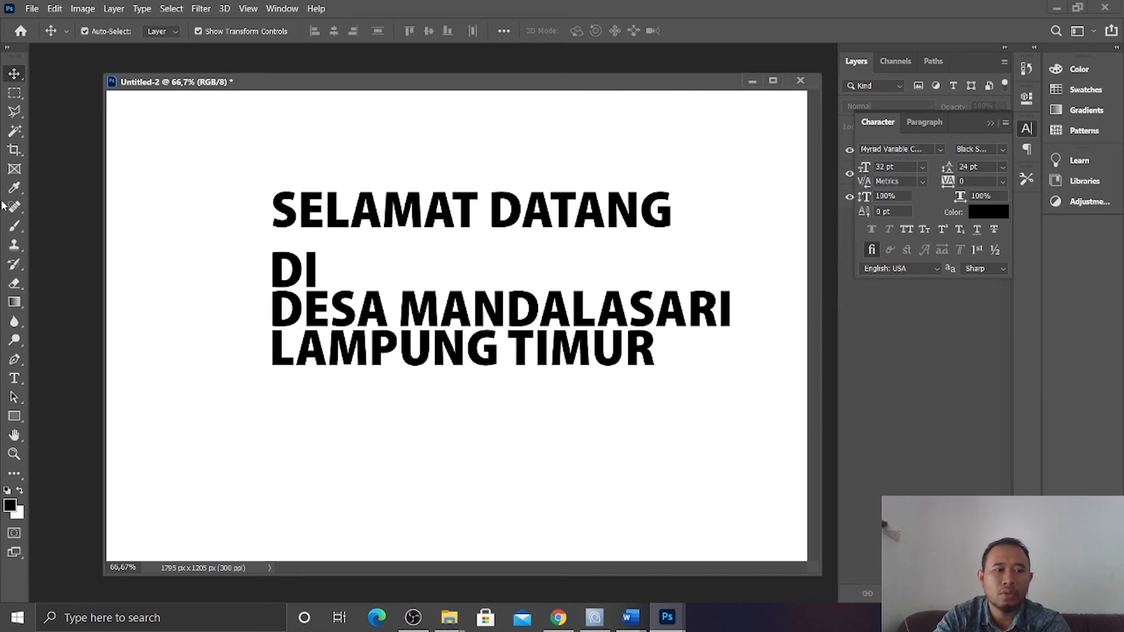
Select all the text in the three-line layer, try the Semibold SemiCondensed font style, and set the style to Italic.
{"action": "left_click", "coordinate": [475, 209]}
{"action": "left_click", "coordinate": [486, 297]}
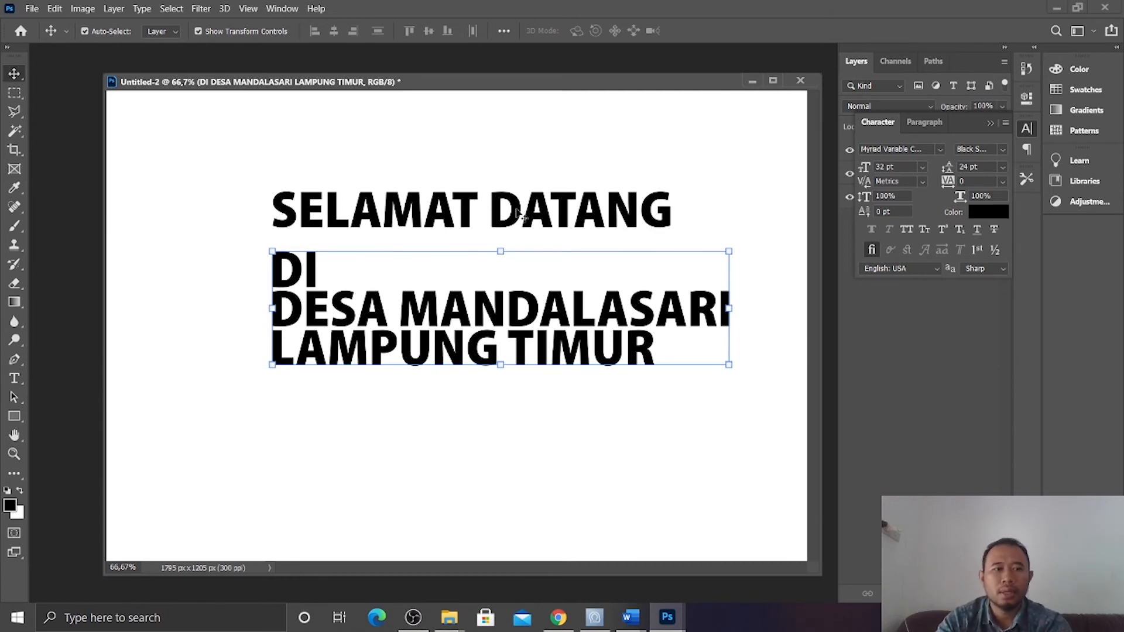
{"action": "left_click", "coordinate": [15, 378]}
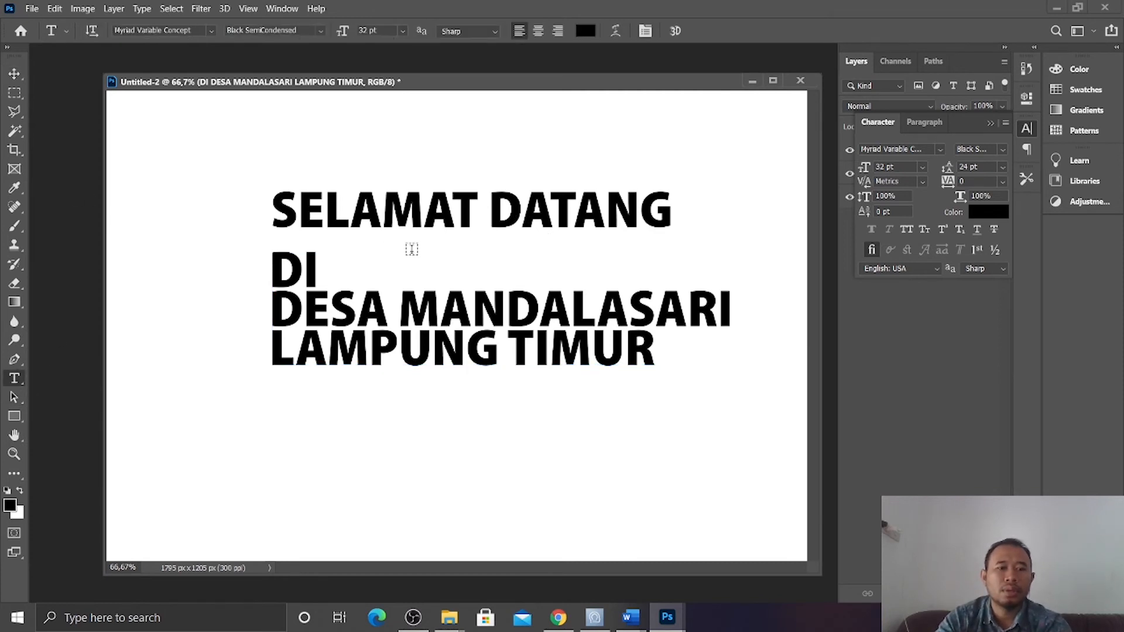
{"action": "left_click", "coordinate": [359, 304]}
{"action": "key", "text": "ctrl+a"}
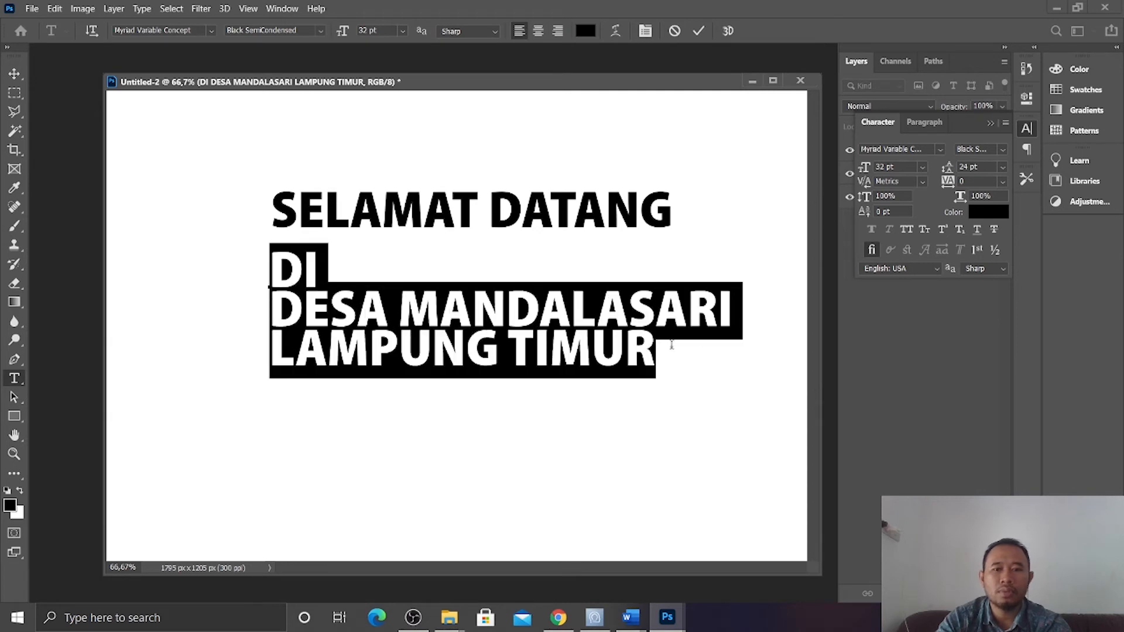
{"action": "left_click", "coordinate": [151, 31]}
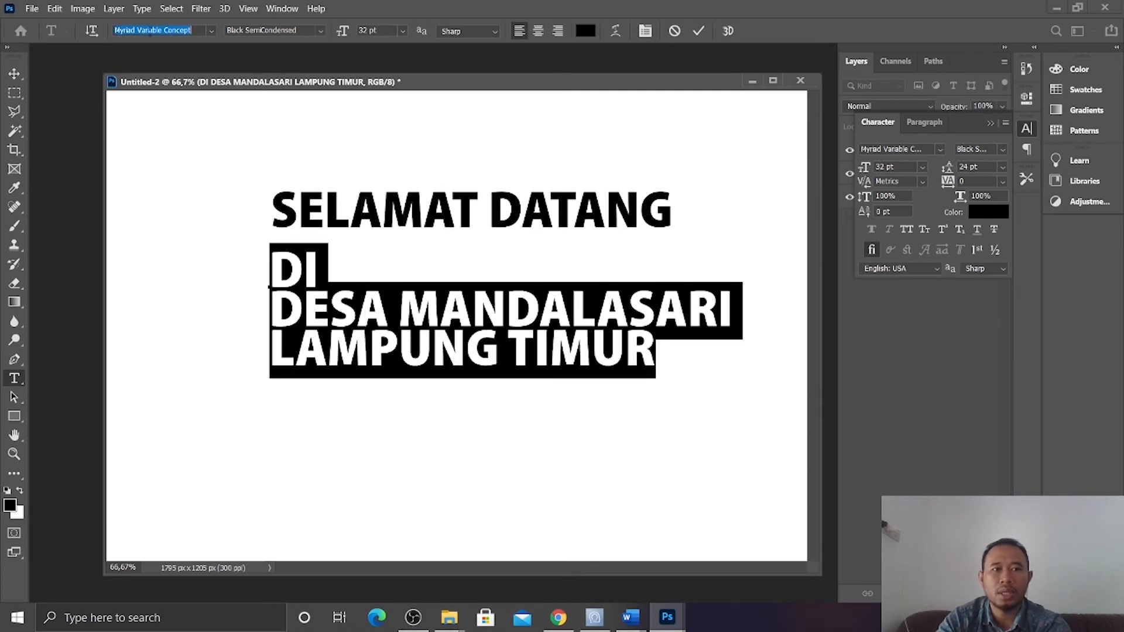
{"action": "left_click", "coordinate": [256, 29]}
{"action": "left_click", "coordinate": [320, 31]}
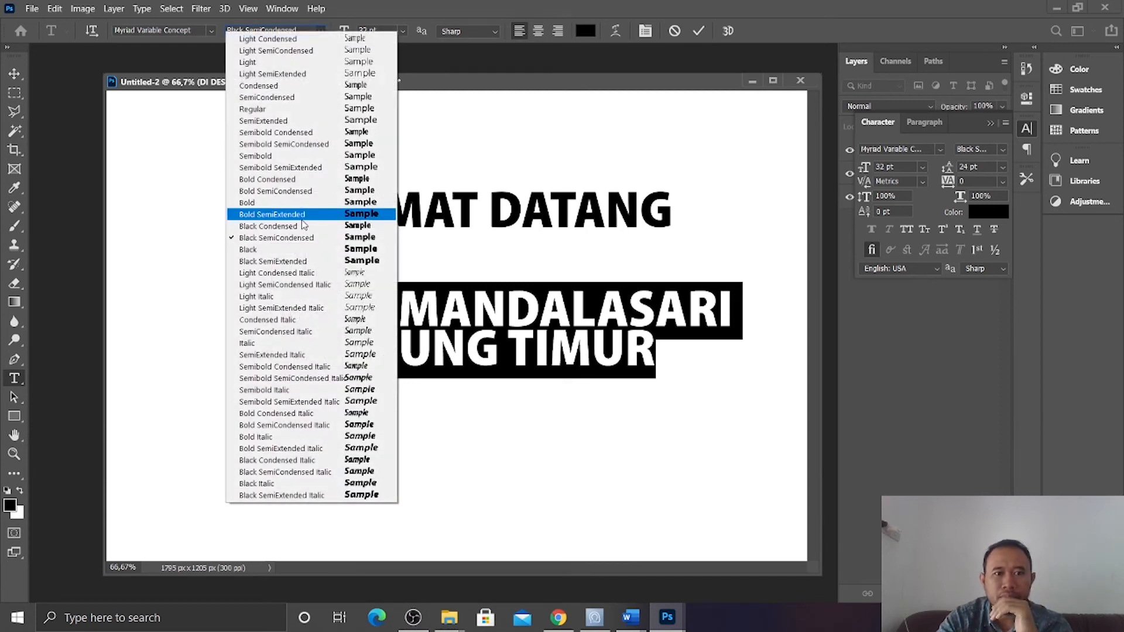
{"action": "left_click", "coordinate": [314, 145]}
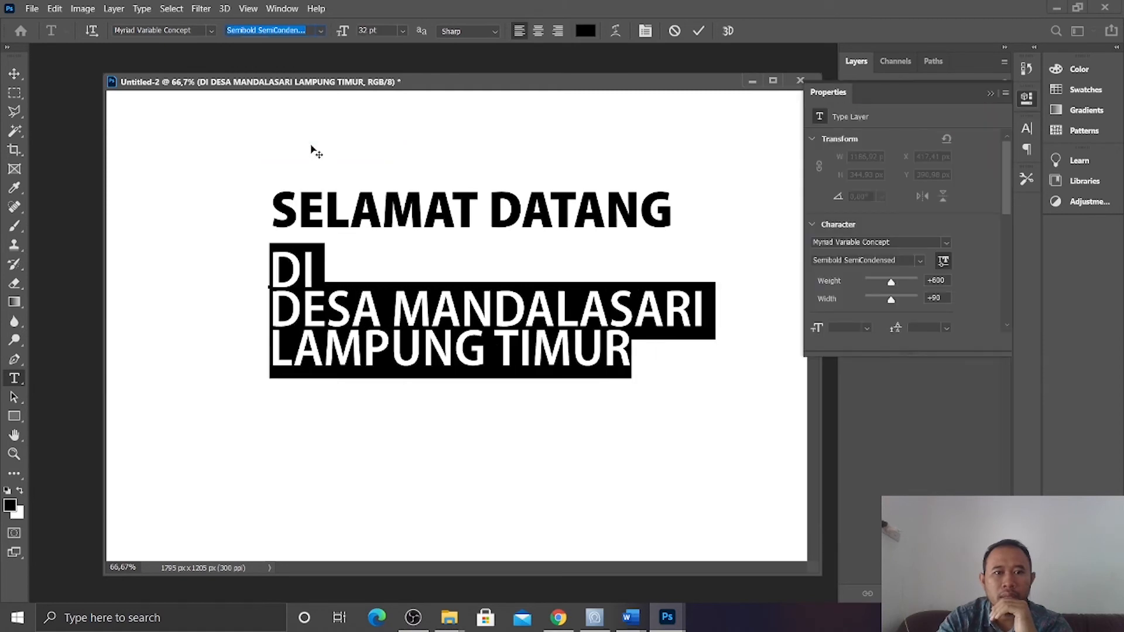
{"action": "left_click", "coordinate": [322, 30]}
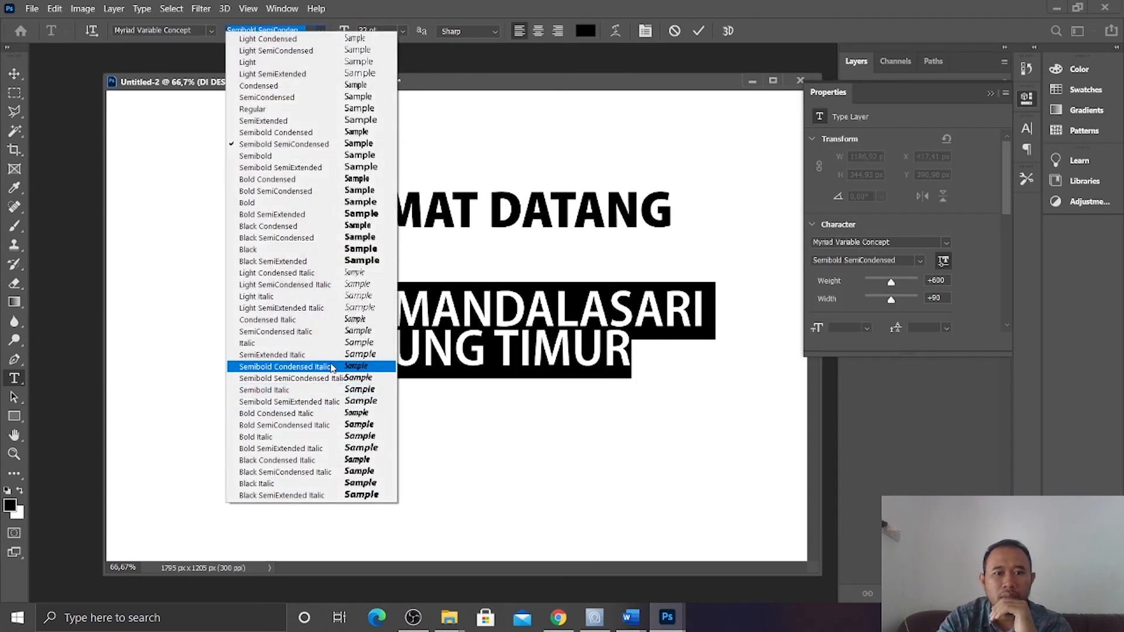
{"action": "left_click", "coordinate": [328, 343]}
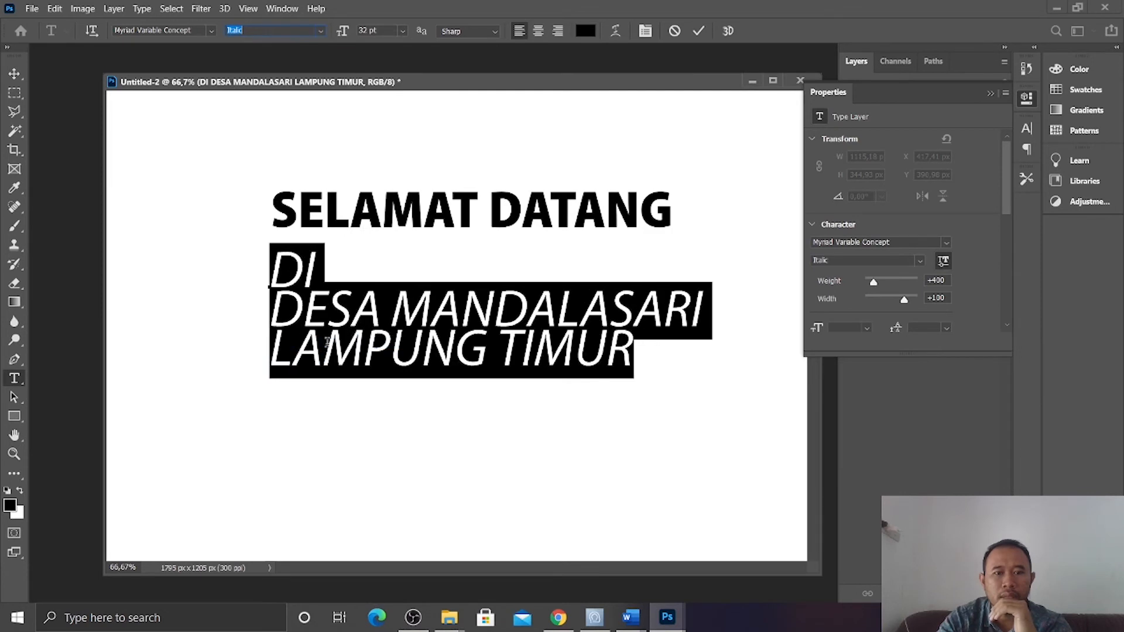
Center-align the three-line italic text, move it back close beneath "SELAMAT DATANG", and deselect the layer.
{"action": "left_click", "coordinate": [14, 73]}
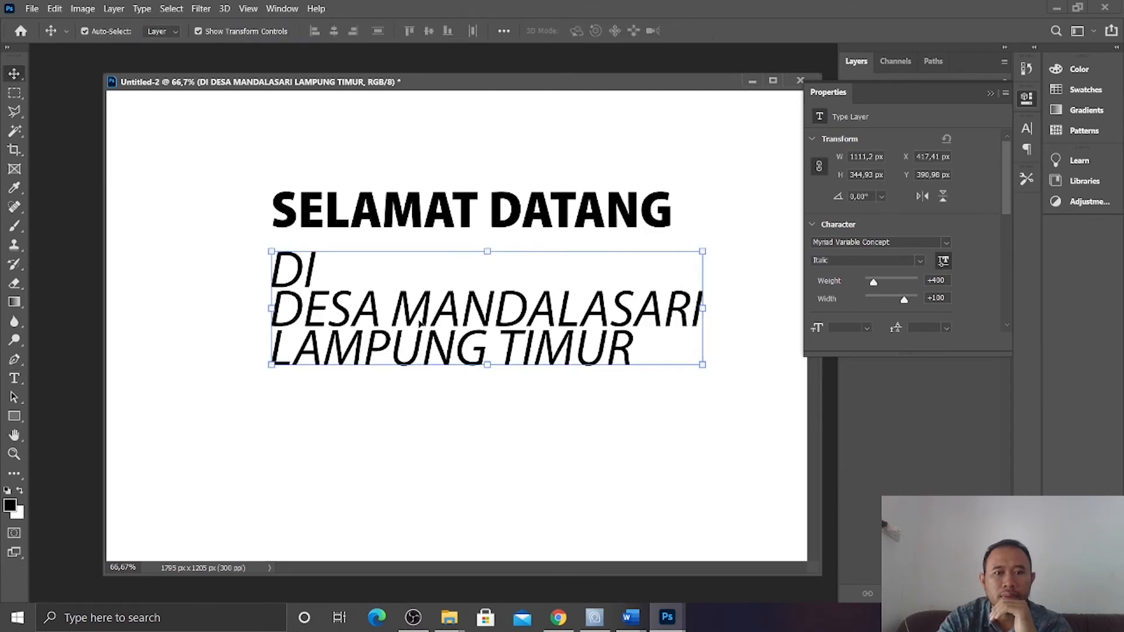
{"action": "double_click", "coordinate": [411, 324]}
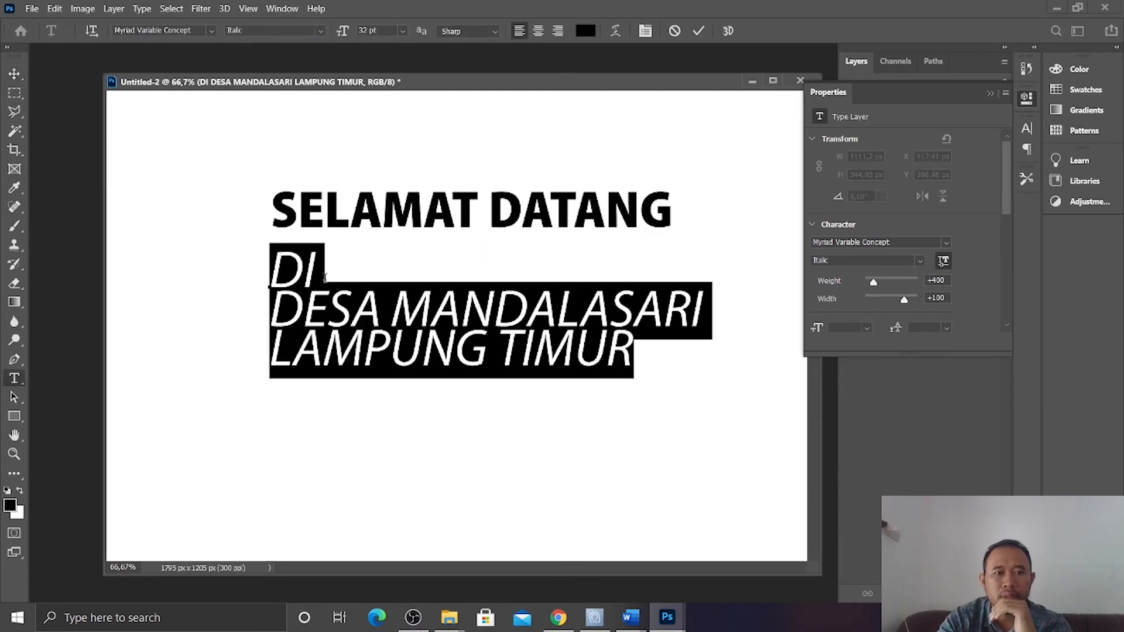
{"action": "left_click", "coordinate": [538, 31]}
{"action": "left_click", "coordinate": [14, 73]}
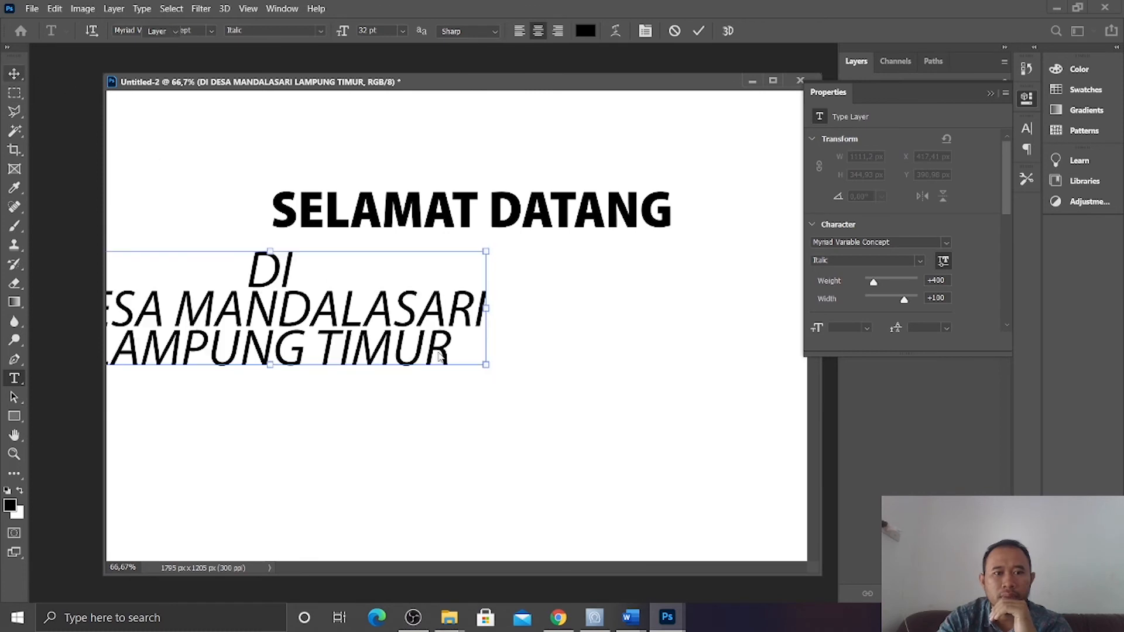
{"action": "left_click_drag", "start_coordinate": [433, 334], "coordinate": [644, 324]}
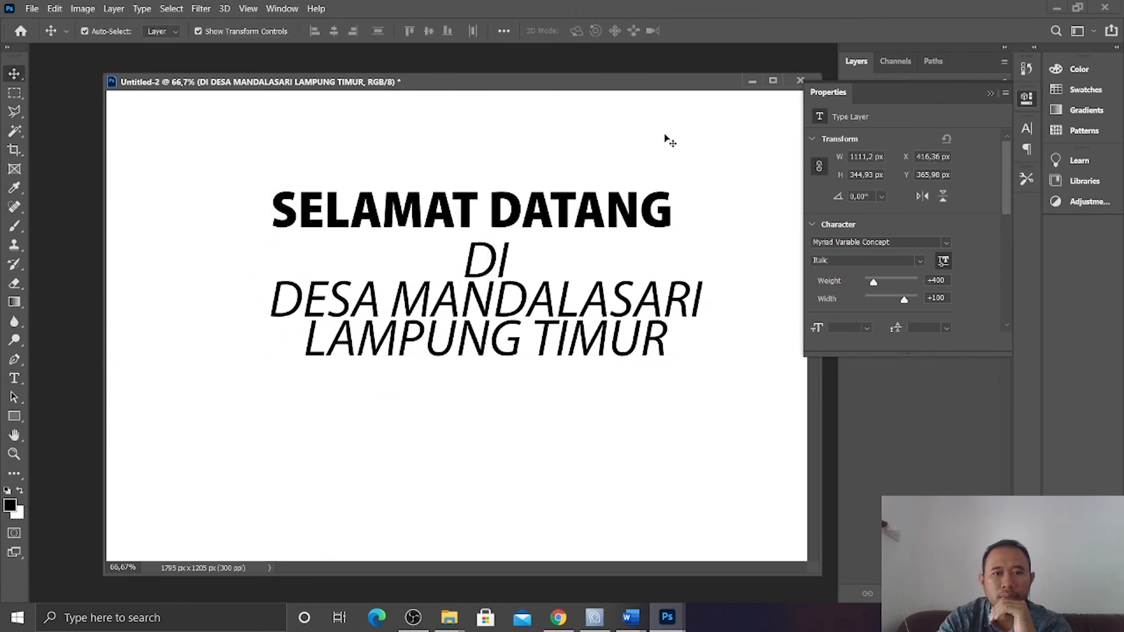
{"action": "left_click", "coordinate": [667, 138]}
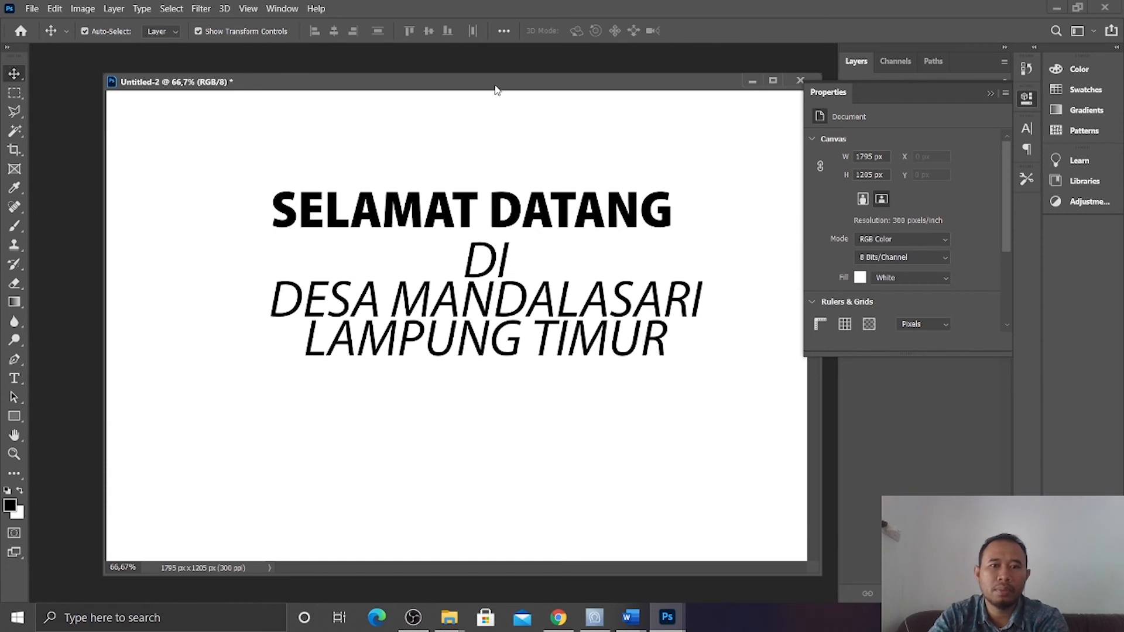
Select all the text in the three-line layer, try blue 2400ff, set its color to green 11a006, and deselect the layer.
{"action": "left_click_drag", "start_coordinate": [496, 86], "coordinate": [489, 84]}
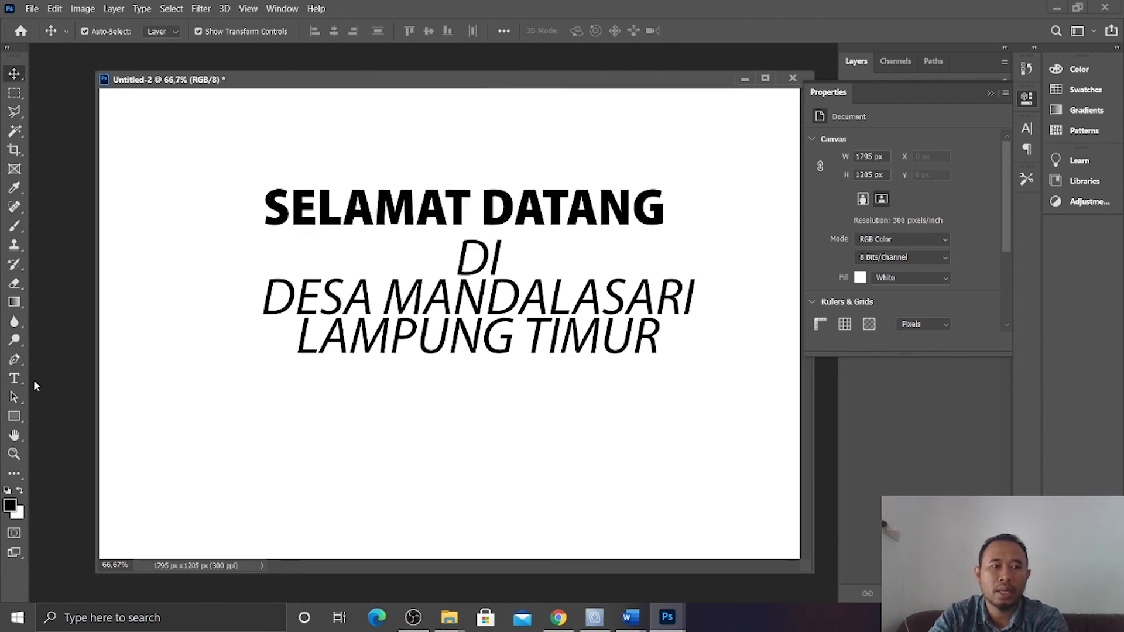
{"action": "left_click", "coordinate": [15, 379]}
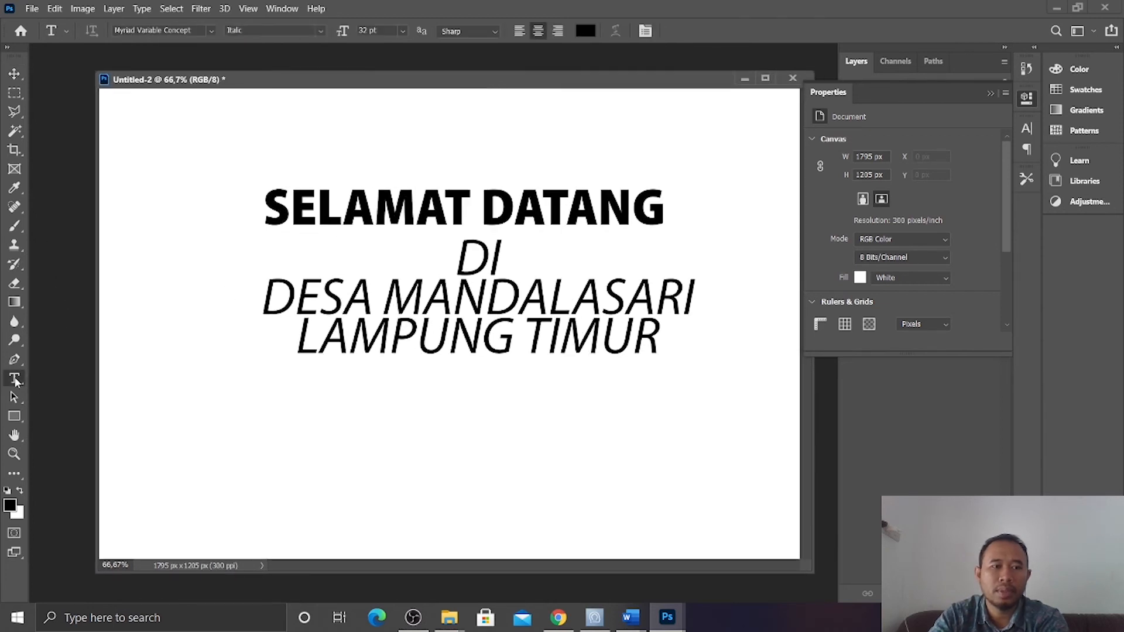
{"action": "left_click", "coordinate": [333, 299]}
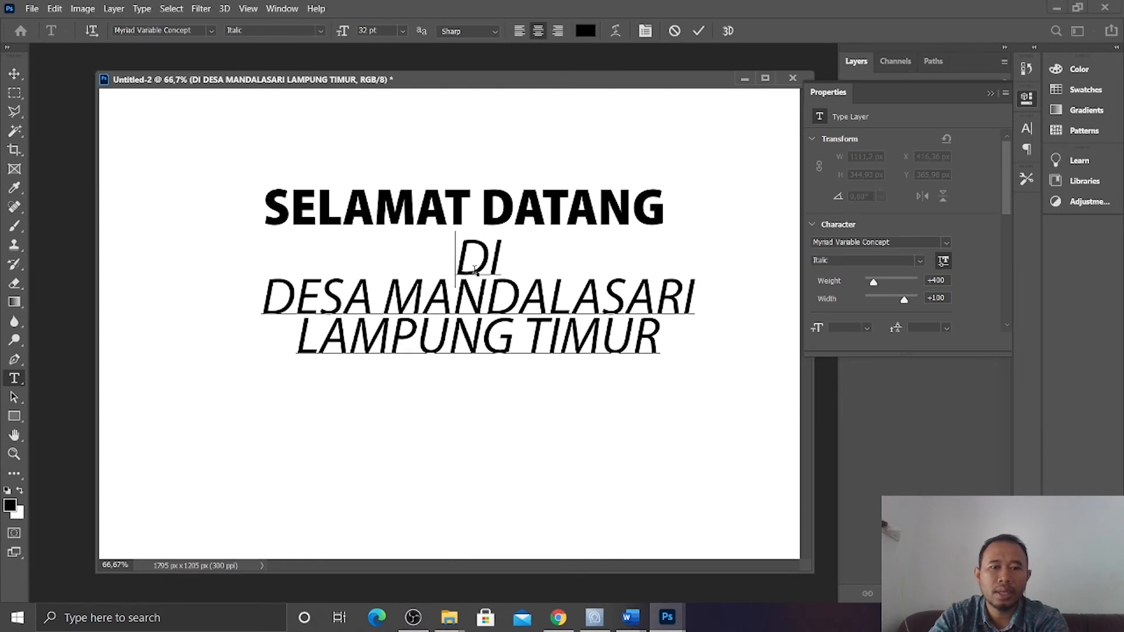
{"action": "key", "text": "ctrl+a"}
{"action": "left_click", "coordinate": [587, 29]}
{"action": "left_click", "coordinate": [920, 175]}
{"action": "left_click", "coordinate": [937, 232]}
{"action": "left_click", "coordinate": [918, 170]}
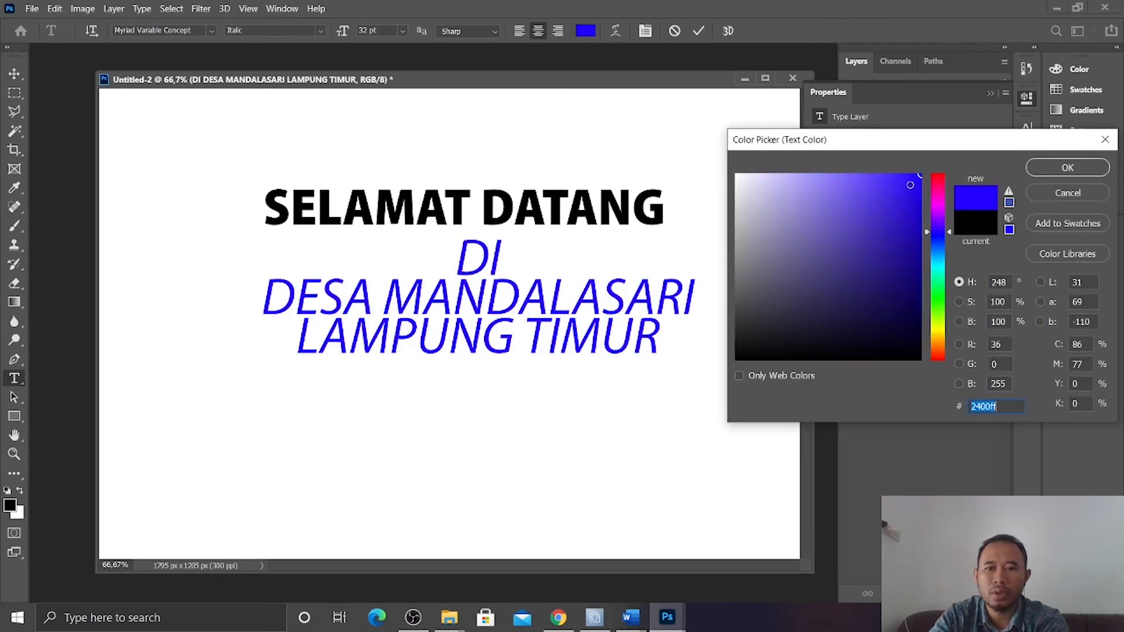
{"action": "left_click", "coordinate": [935, 294]}
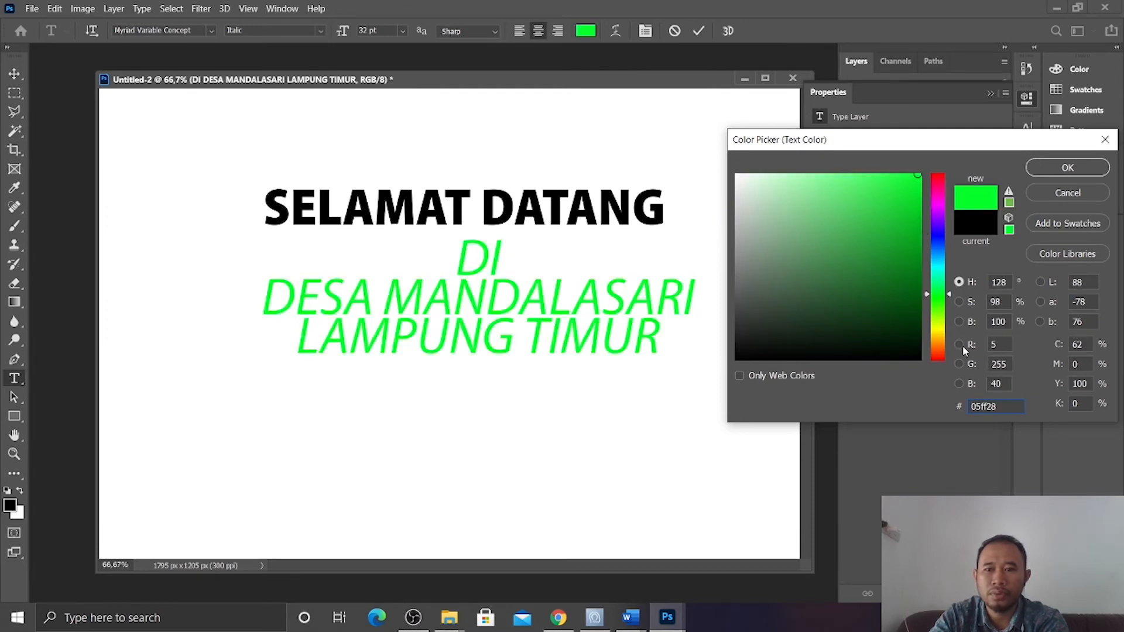
{"action": "left_click", "coordinate": [915, 243]}
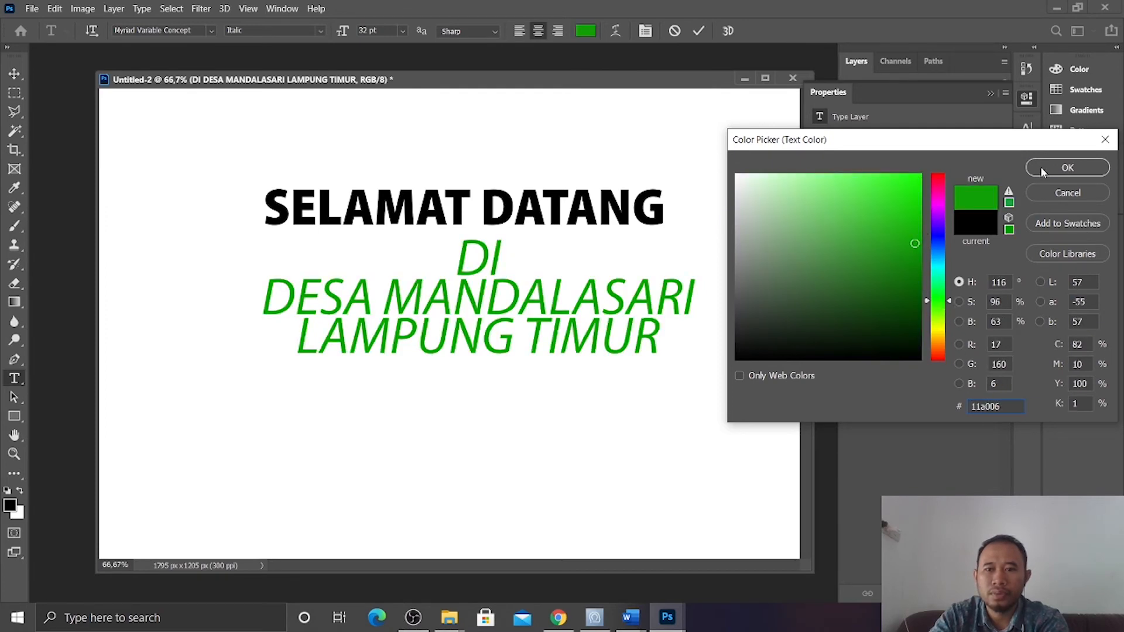
{"action": "left_click", "coordinate": [1041, 170]}
{"action": "left_click", "coordinate": [14, 73]}
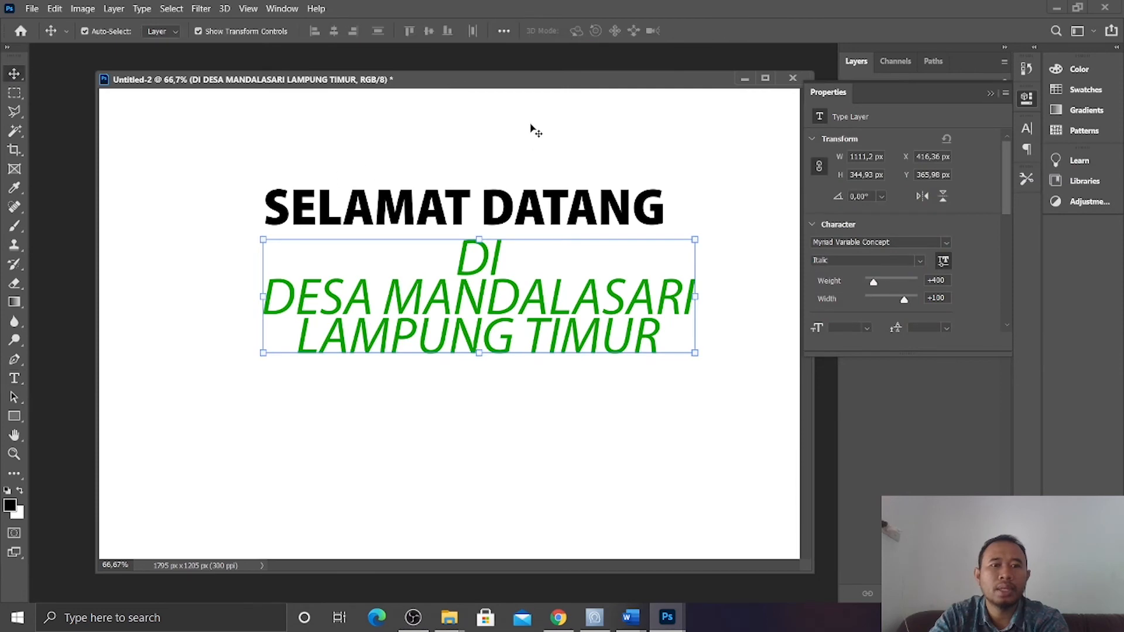
{"action": "left_click_drag", "start_coordinate": [527, 86], "coordinate": [502, 88]}
{"action": "left_click", "coordinate": [609, 138]}
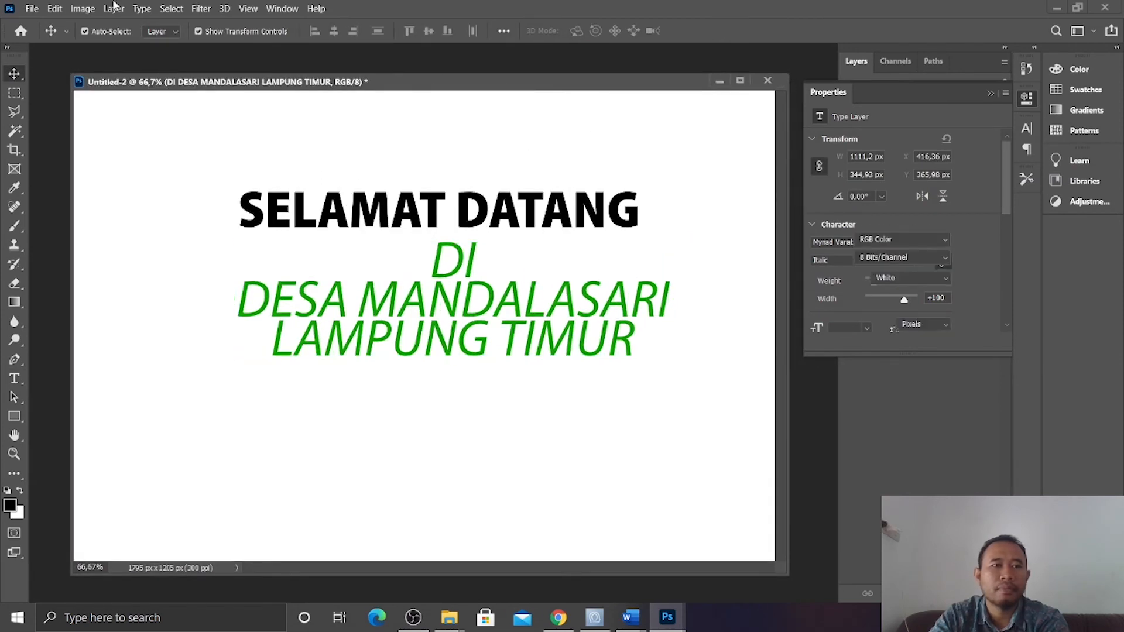
Save the document as TEKS in Photoshop (PSD) format in the Pictures folder, with Maximize Compatibility on.
{"action": "left_click", "coordinate": [30, 9]}
{"action": "left_click", "coordinate": [55, 8]}
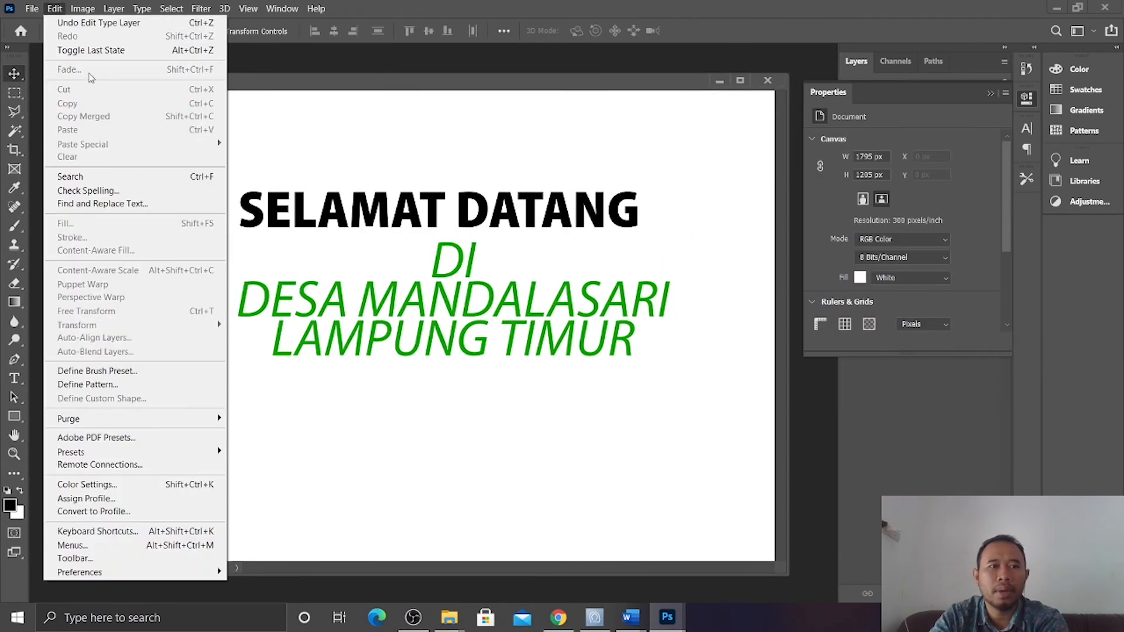
{"action": "mouse_move", "coordinate": [32, 8]}
{"action": "left_click", "coordinate": [63, 178]}
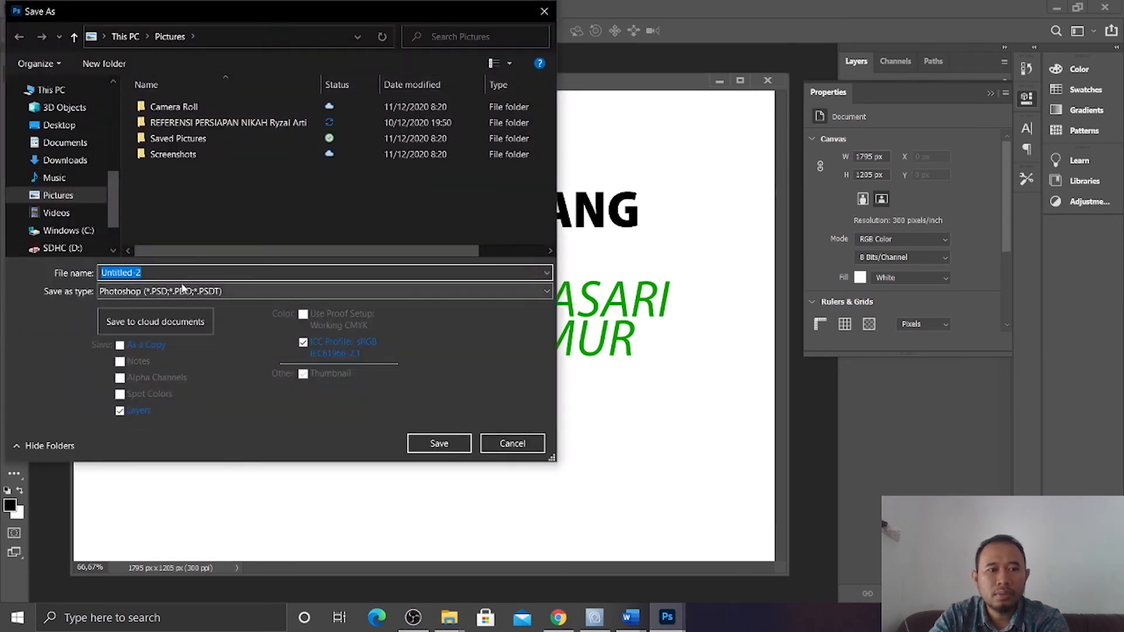
{"action": "type", "text": "teK"}
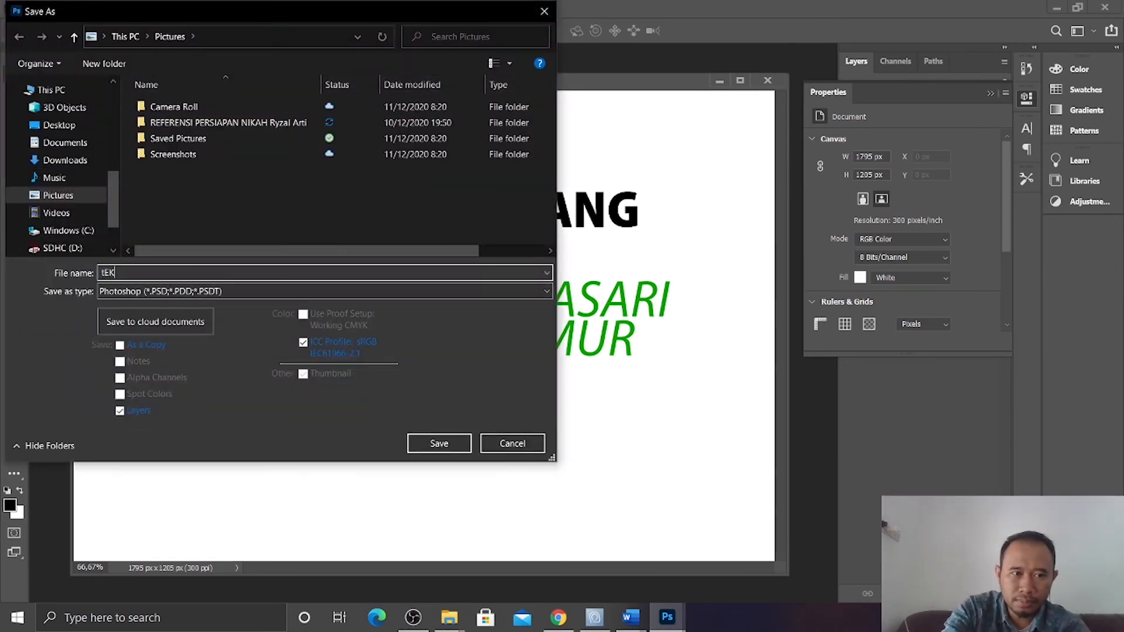
{"action": "type", "text": "TEKS"}
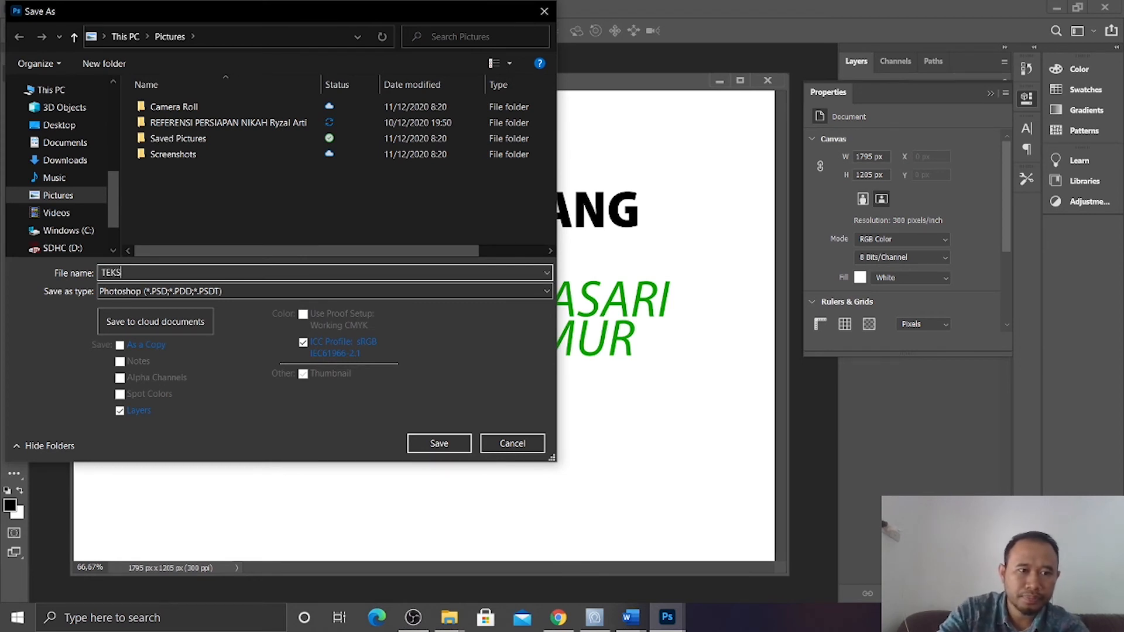
{"action": "left_click", "coordinate": [212, 292]}
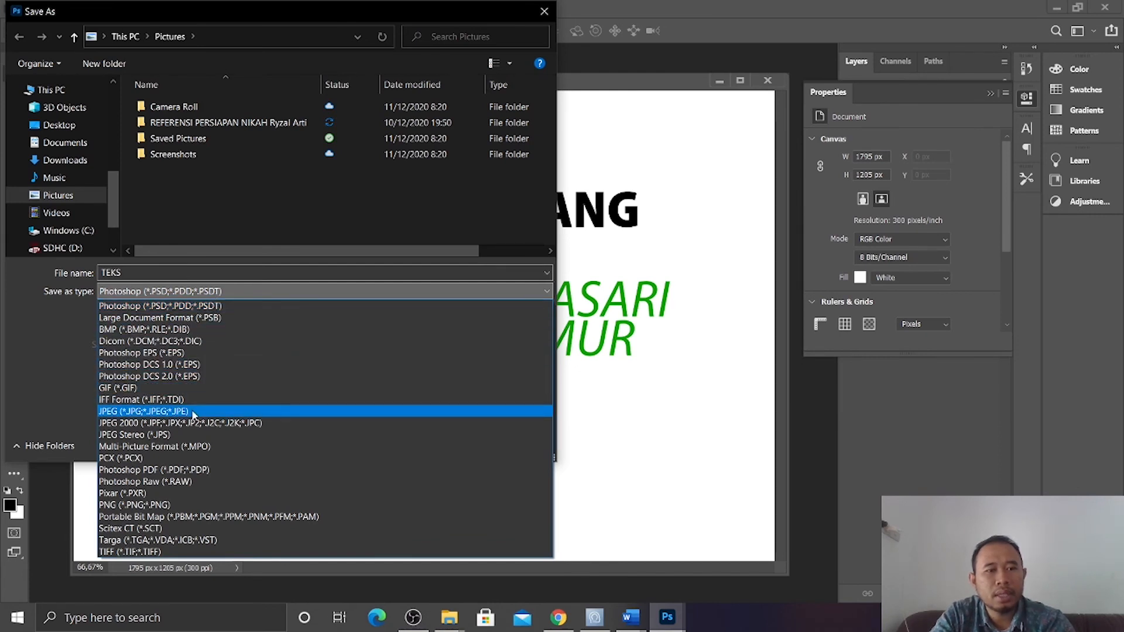
{"action": "left_click", "coordinate": [186, 307]}
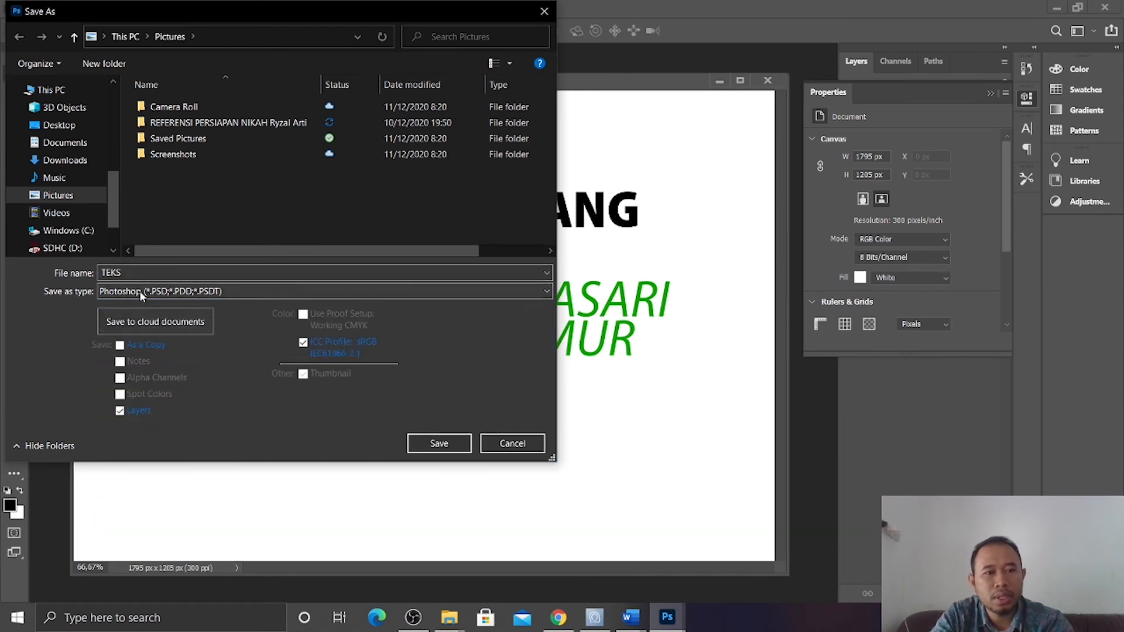
{"action": "left_click", "coordinate": [439, 444]}
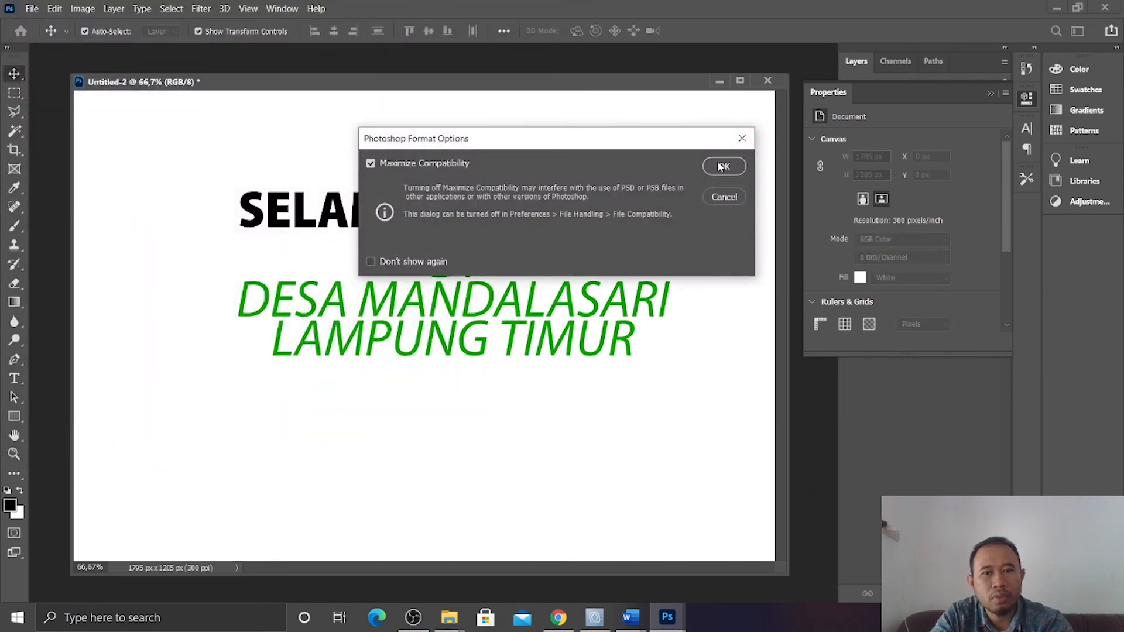
{"action": "left_click", "coordinate": [724, 167]}
Switch to File Explorer, locate the saved TEKS file in the Pictures folder, and return to Photoshop.
{"action": "left_click", "coordinate": [450, 616]}
{"action": "left_click", "coordinate": [560, 526]}
{"action": "left_click", "coordinate": [1005, 111]}
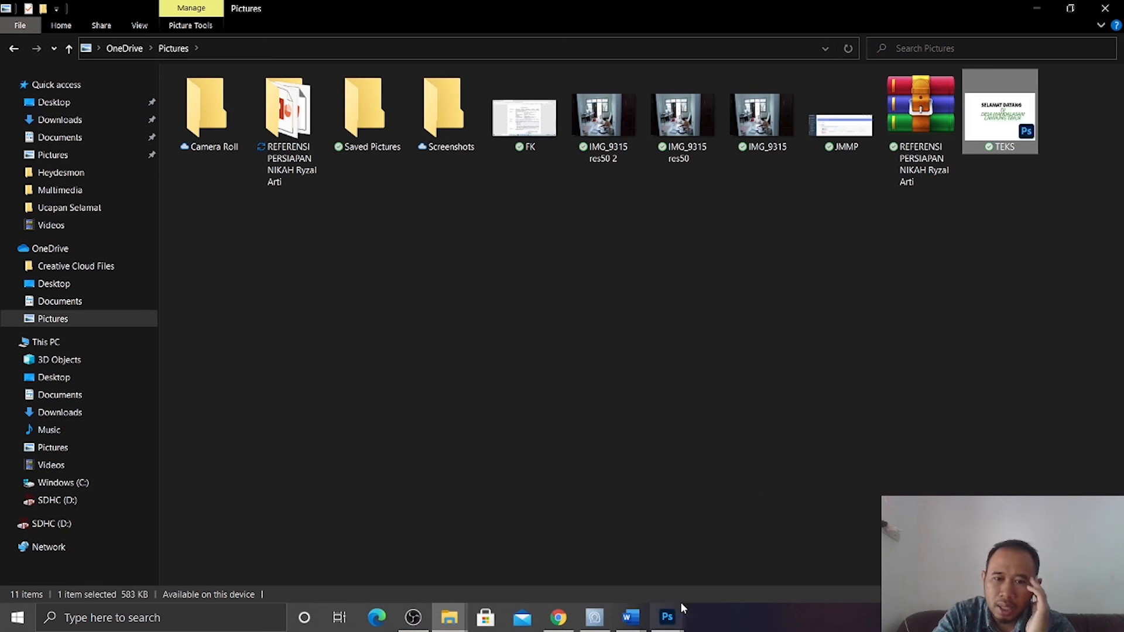
{"action": "mouse_move", "coordinate": [681, 602]}
{"action": "left_click", "coordinate": [749, 553]}
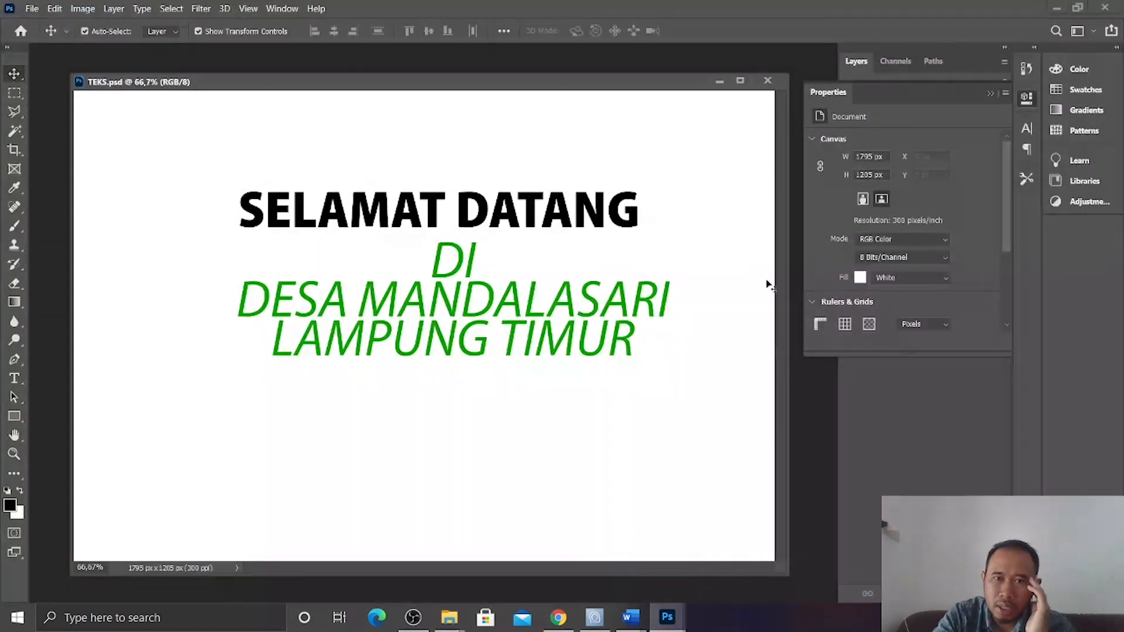
Close the TEKS document and reopen it in Photoshop from the Pictures folder in File Explorer.
{"action": "left_click", "coordinate": [767, 82]}
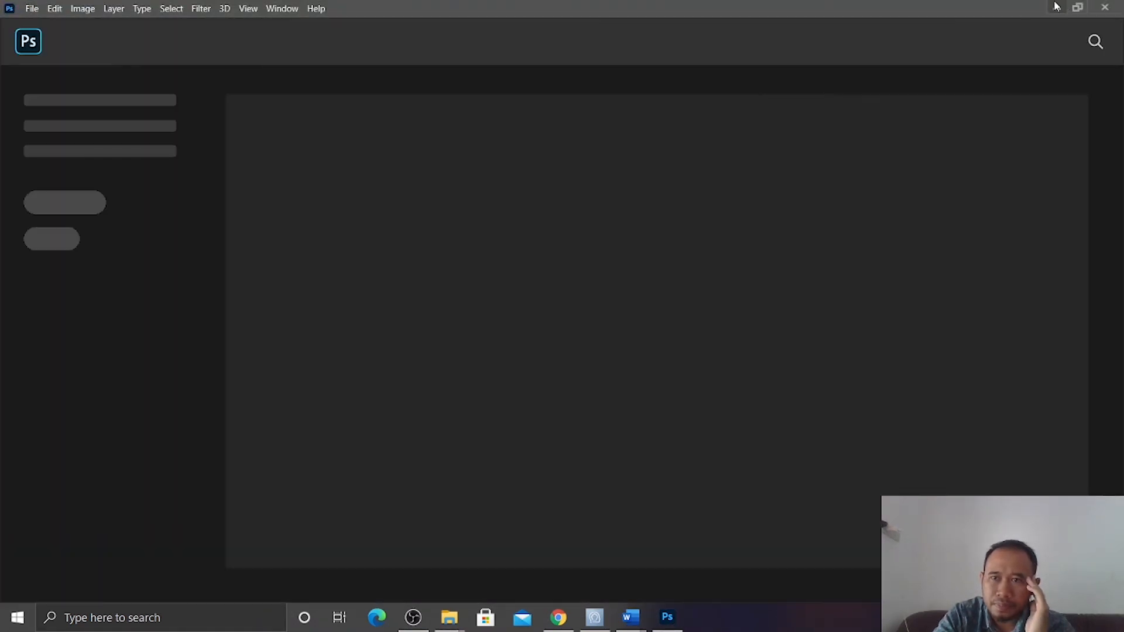
{"action": "left_click", "coordinate": [1057, 6]}
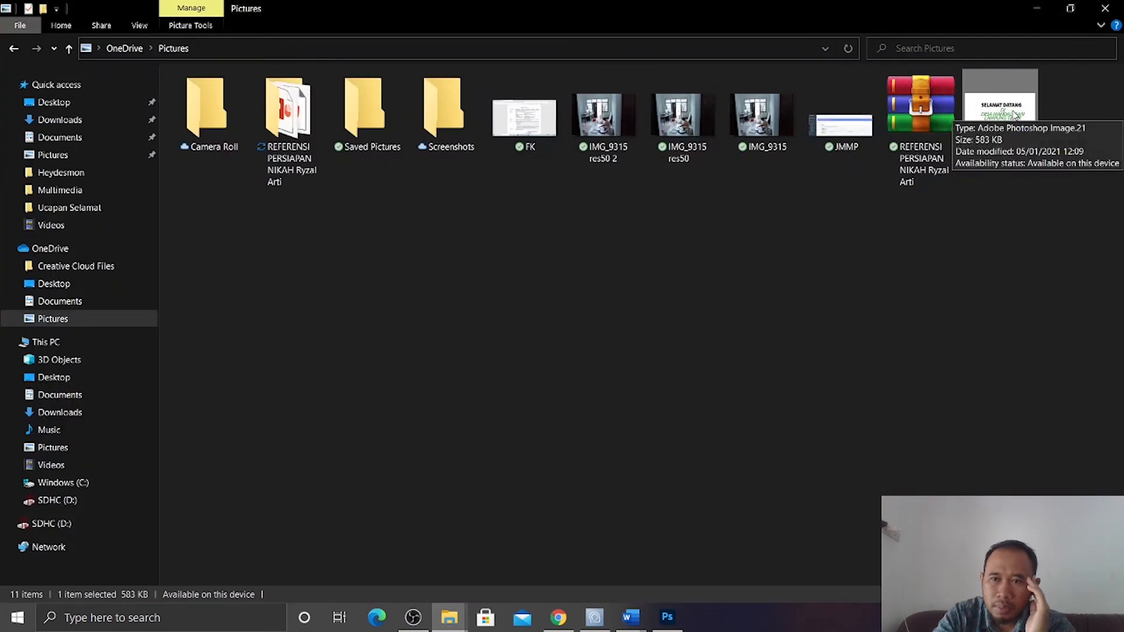
{"action": "left_click_drag", "start_coordinate": [1015, 113], "coordinate": [494, 325]}
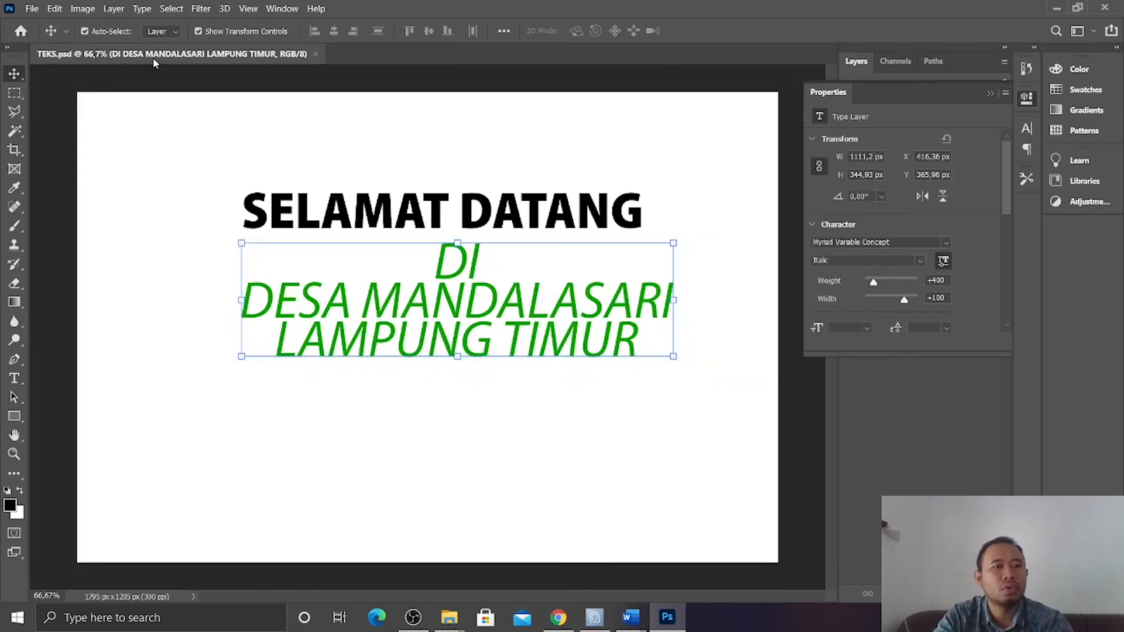
Select both text layers and align their horizontal centers.
{"action": "left_click", "coordinate": [410, 201]}
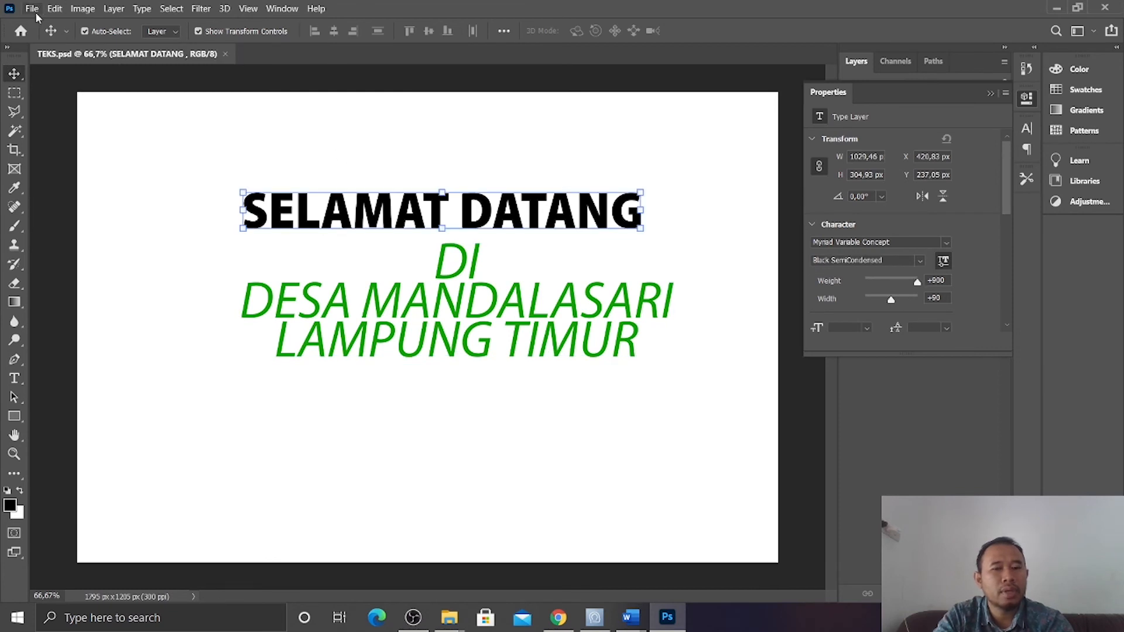
{"action": "left_click", "coordinate": [452, 307], "text": "shift"}
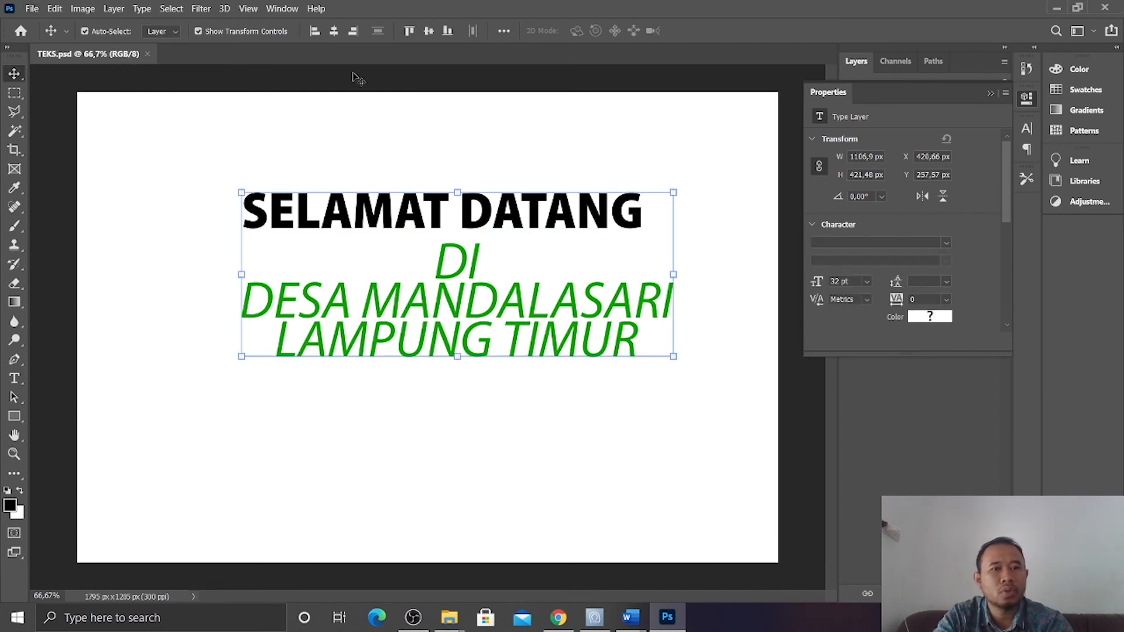
{"action": "left_click", "coordinate": [334, 32]}
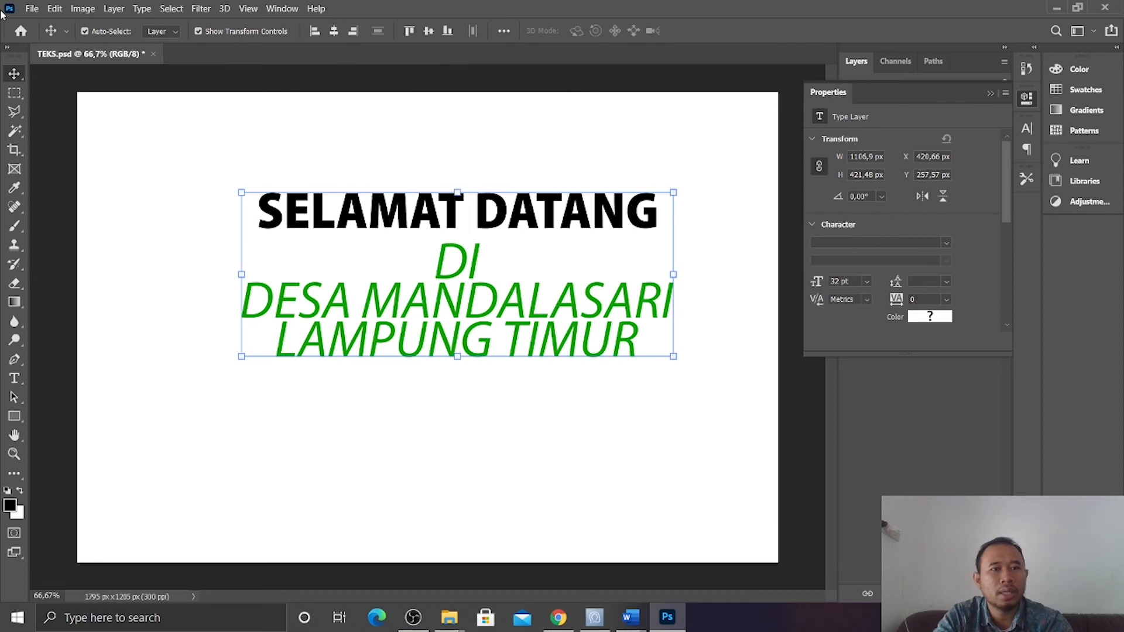
Start saving a version of the document as TEKS in the Pictures folder, with JPEG as the file type.
{"action": "left_click", "coordinate": [34, 8]}
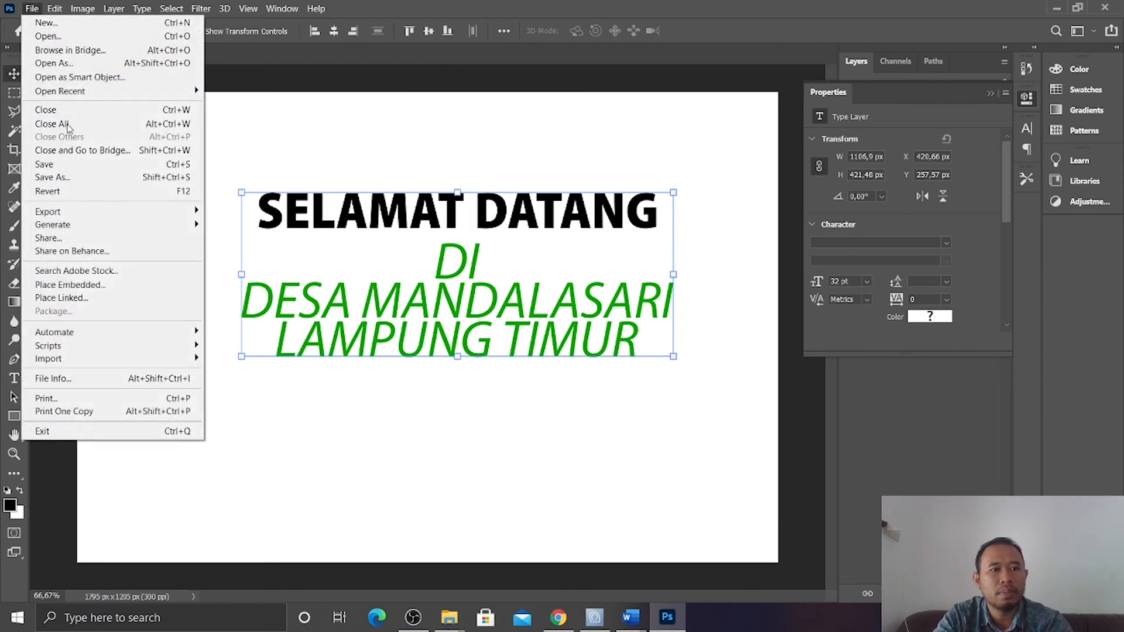
{"action": "left_click", "coordinate": [90, 180]}
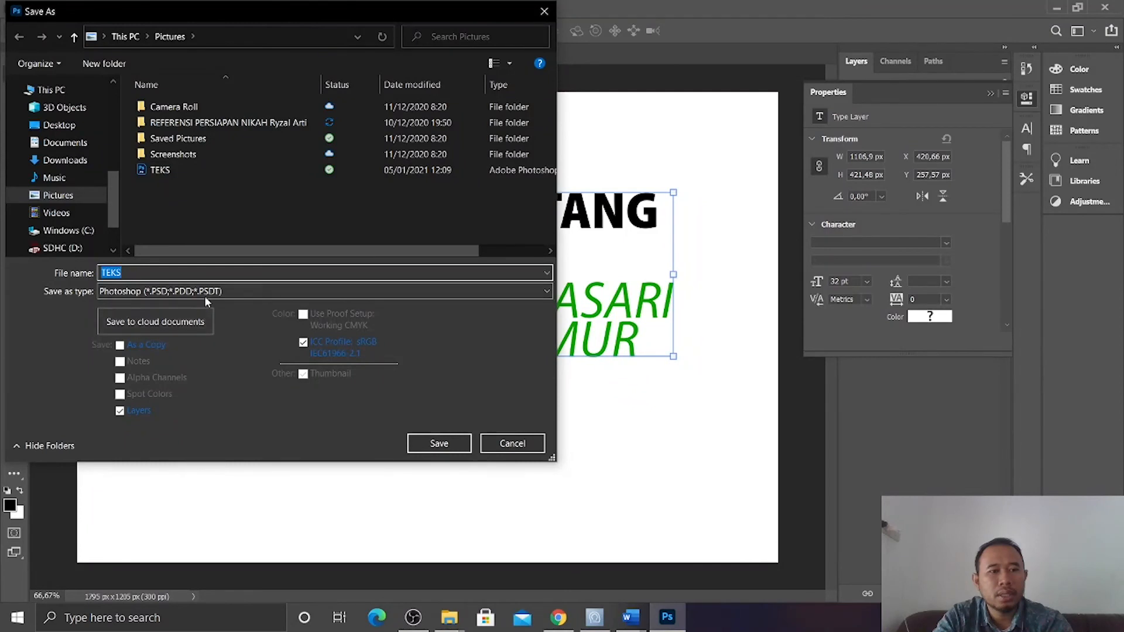
{"action": "left_click", "coordinate": [208, 292]}
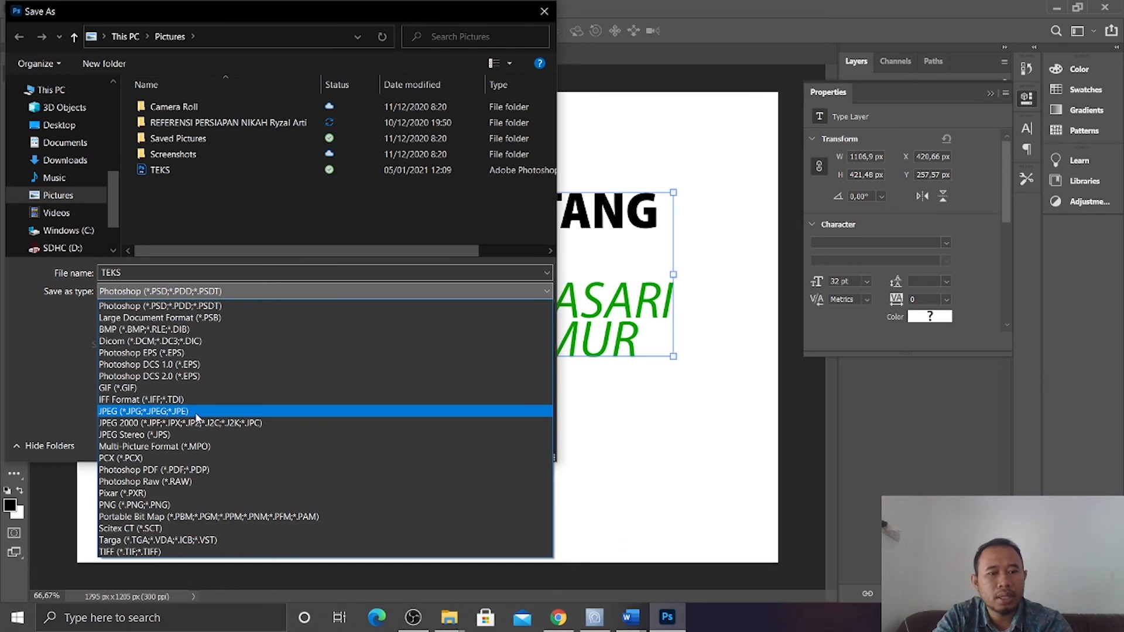
{"action": "left_click", "coordinate": [197, 411]}
{"action": "left_click", "coordinate": [134, 291]}
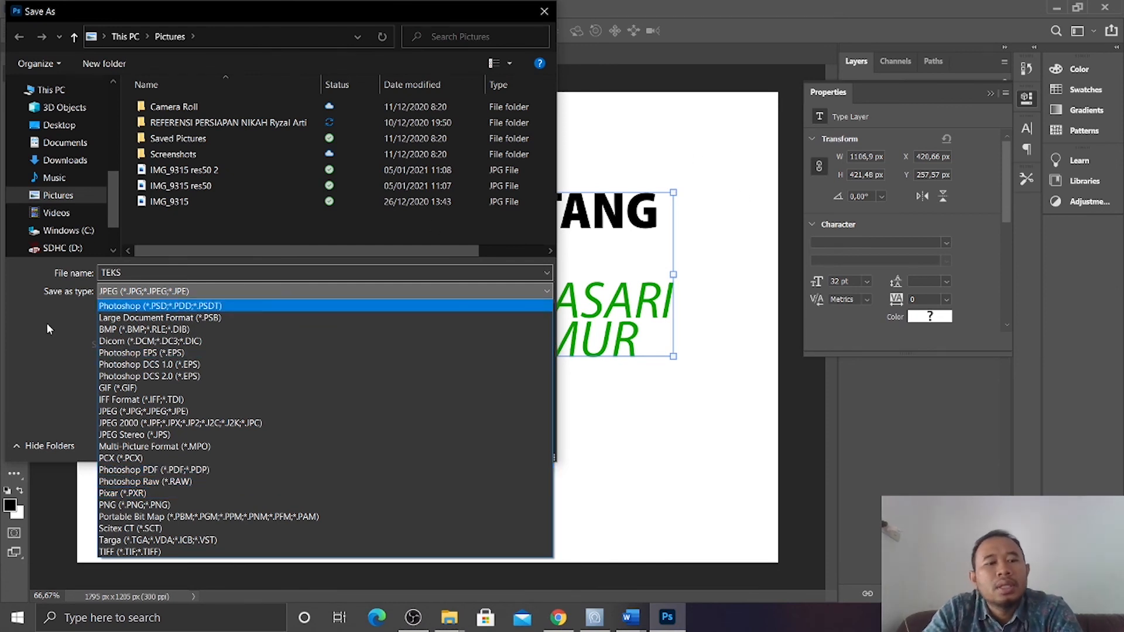
{"action": "left_click", "coordinate": [65, 323]}
Save the TEKS document as a JPEG with the image quality set to 12 (Maximum).
{"action": "left_click", "coordinate": [437, 445]}
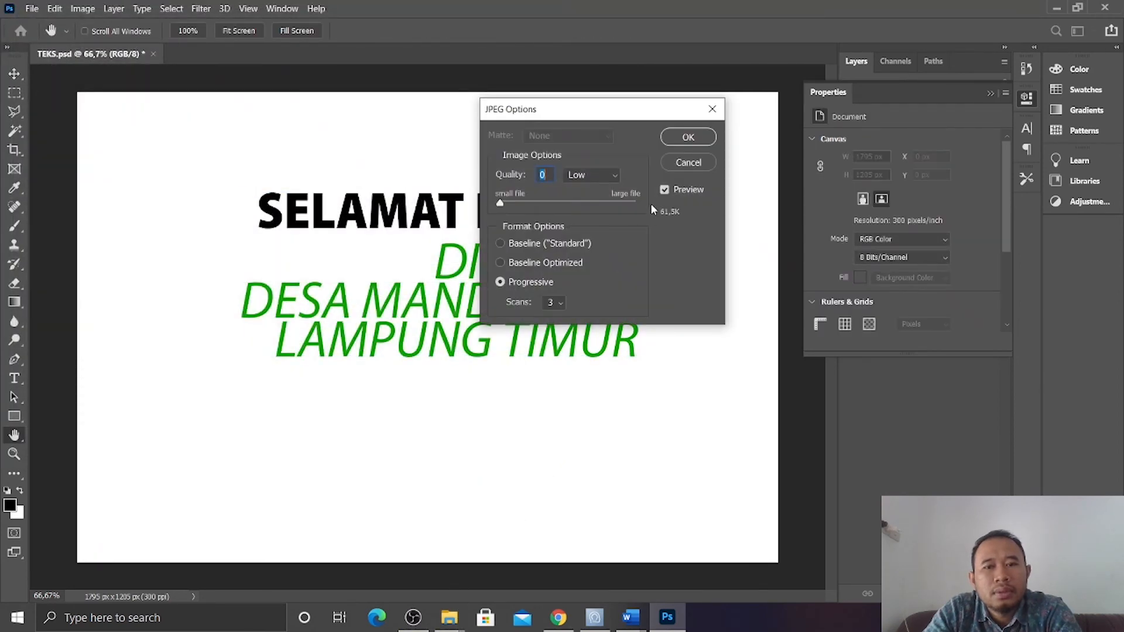
{"action": "left_click", "coordinate": [568, 203]}
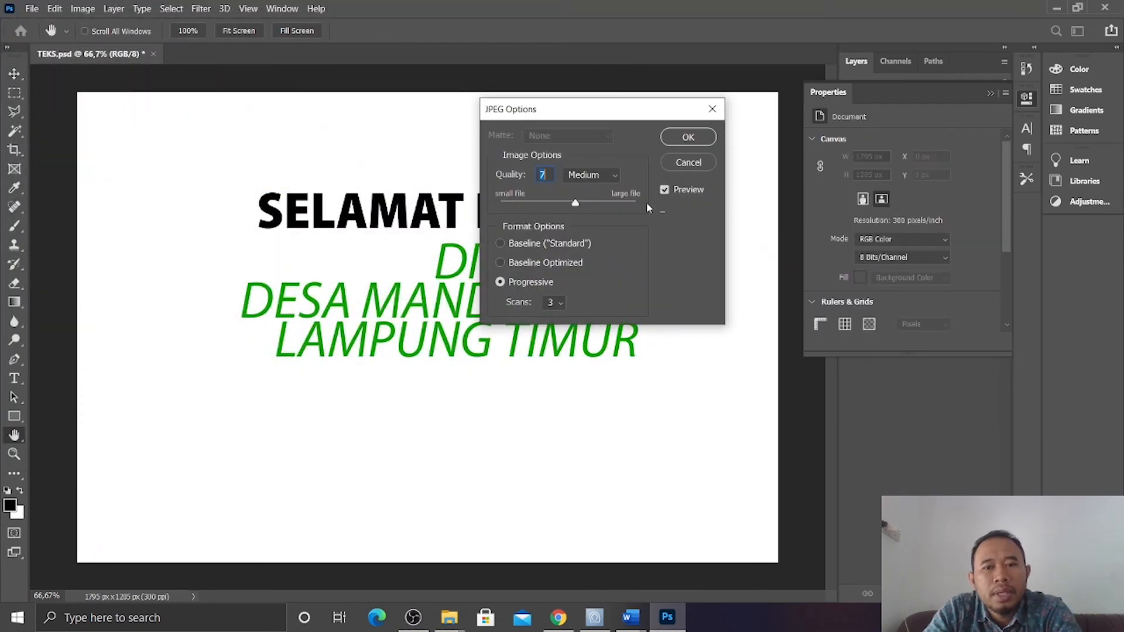
{"action": "left_click_drag", "start_coordinate": [627, 203], "coordinate": [673, 219]}
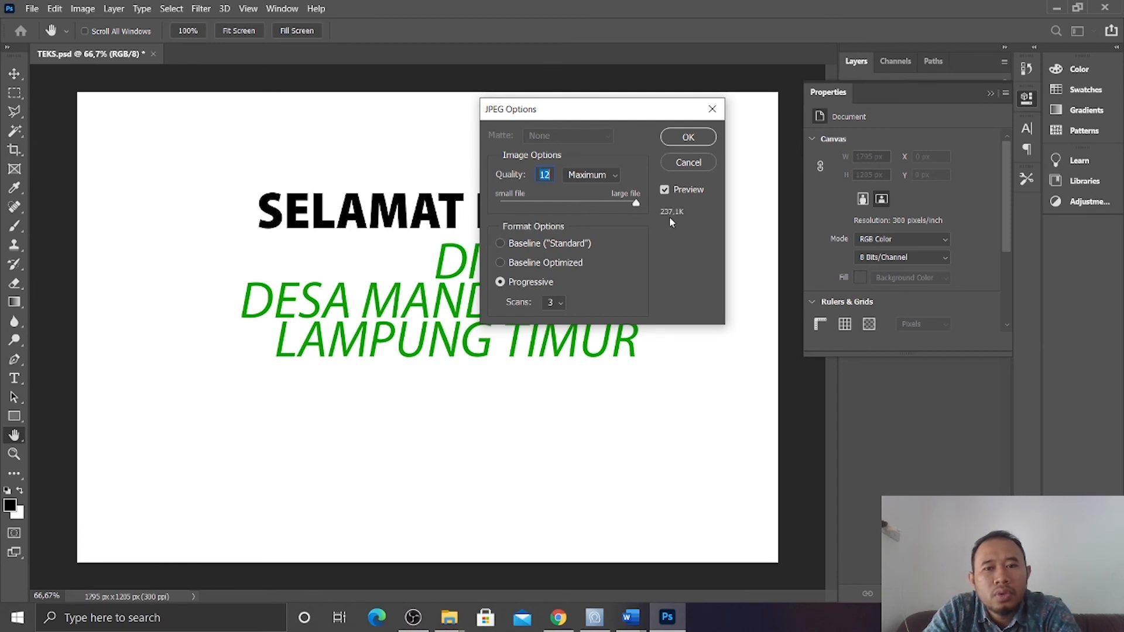
{"action": "left_click", "coordinate": [688, 137]}
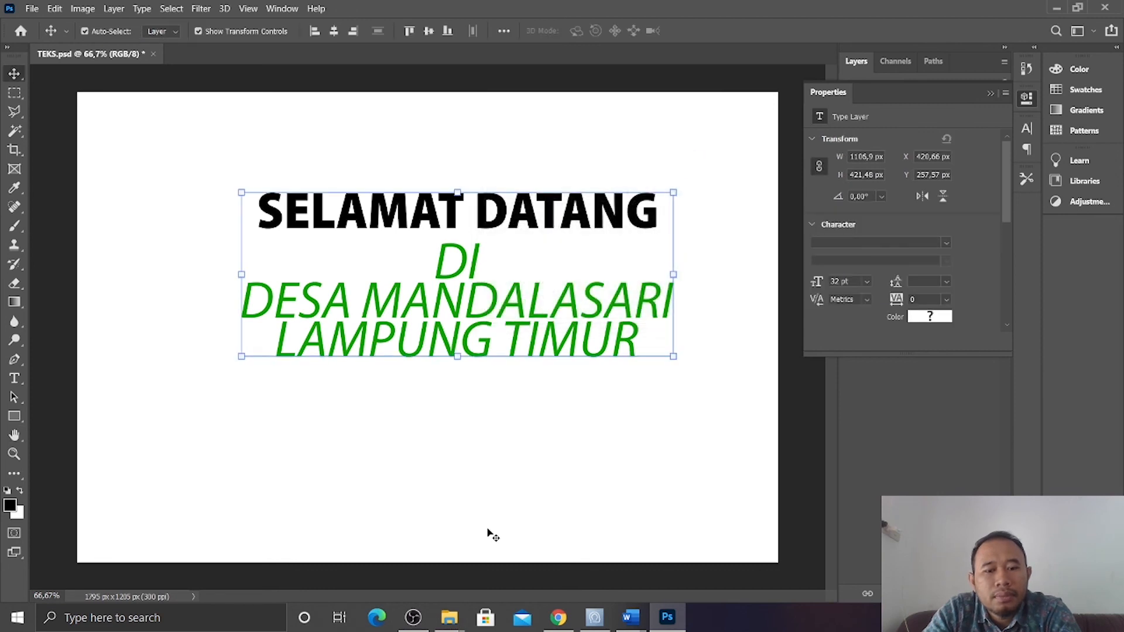
Switch to File Explorer and compare the file sizes of the JPEG and PSD versions of TEKS in the Pictures folder.
{"action": "mouse_move", "coordinate": [449, 620]}
{"action": "left_click", "coordinate": [521, 544]}
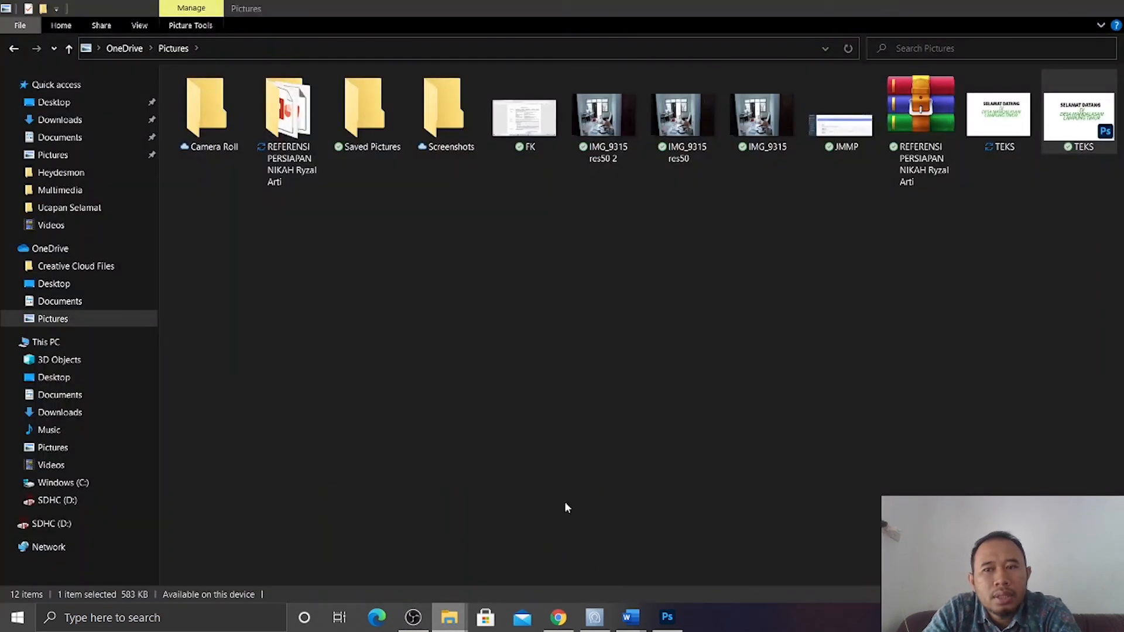
{"action": "left_click", "coordinate": [1014, 101]}
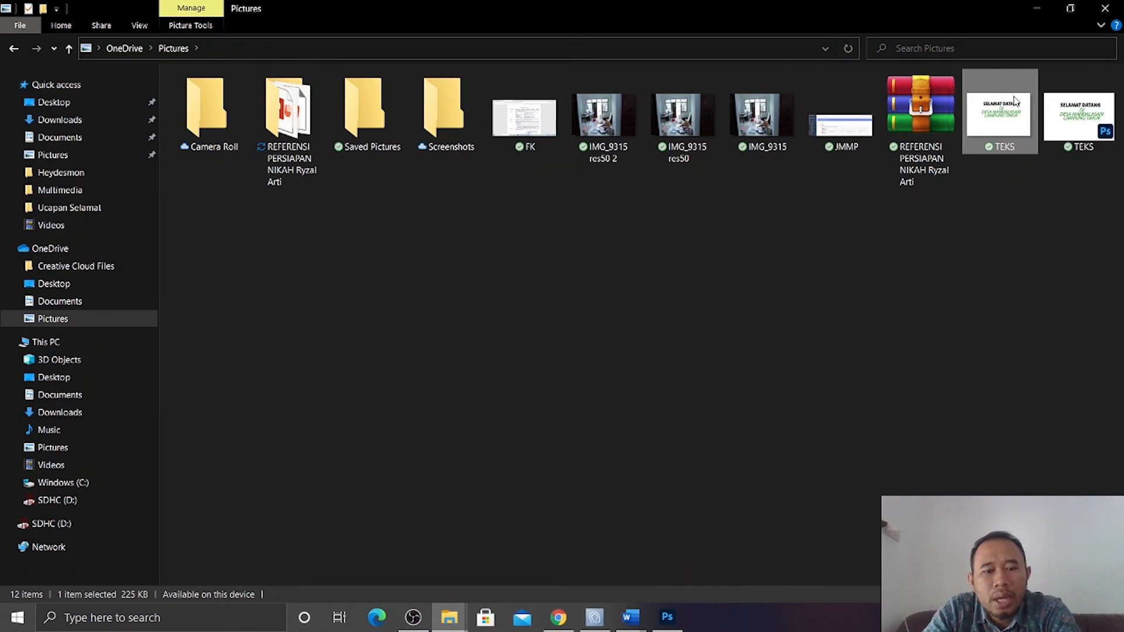
{"action": "left_click", "coordinate": [1070, 106]}
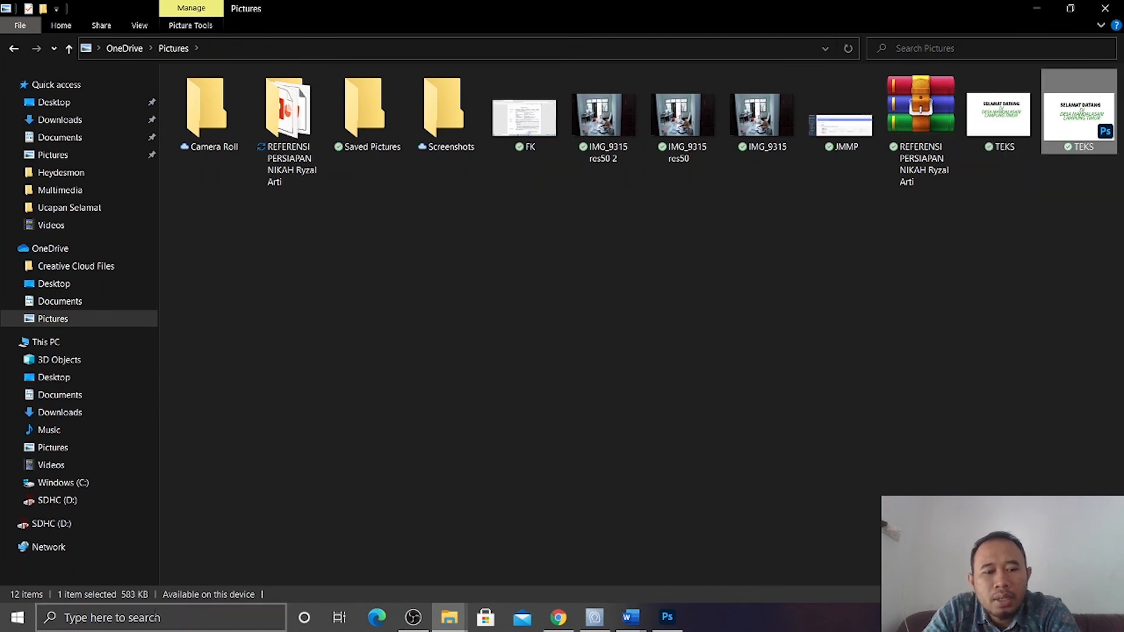
{"action": "left_click", "coordinate": [992, 131]}
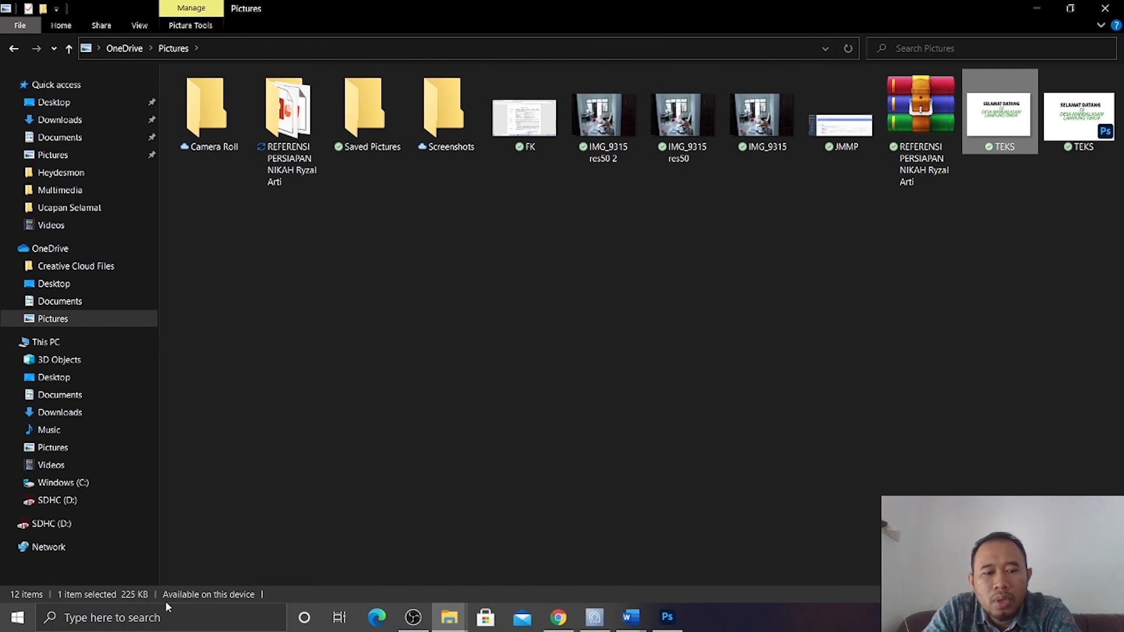
{"action": "left_click", "coordinate": [1089, 117]}
{"action": "left_click", "coordinate": [1027, 111]}
{"action": "right_click", "coordinate": [1024, 107]}
{"action": "key", "text": "Escape"}
{"action": "left_click", "coordinate": [416, 621]}
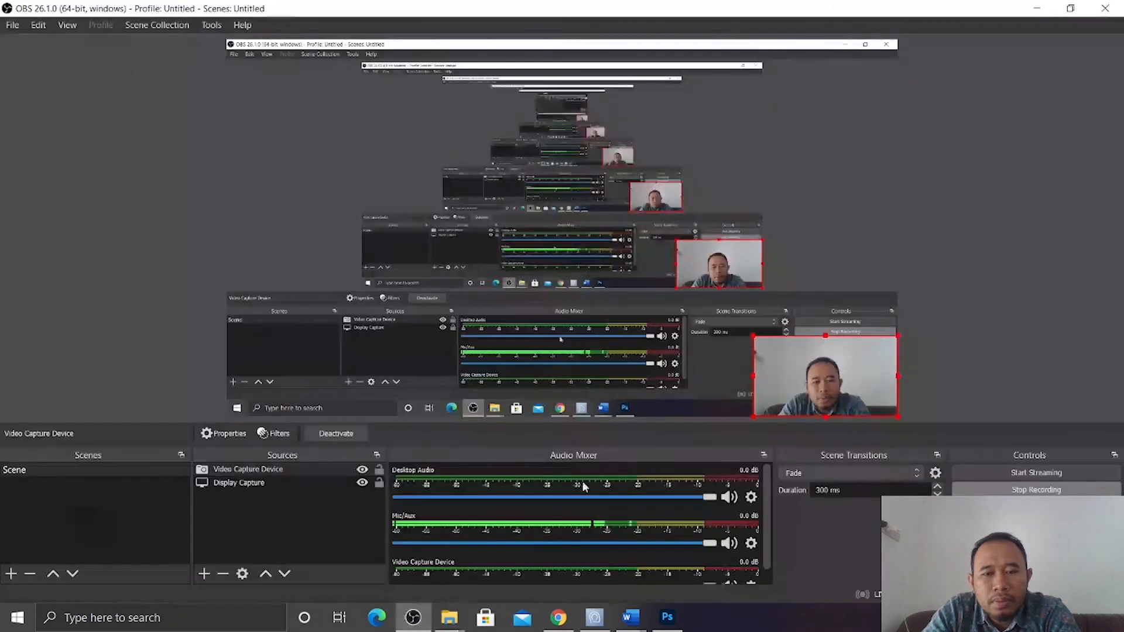
{"action": "left_click_drag", "start_coordinate": [754, 336], "coordinate": [293, 76]}
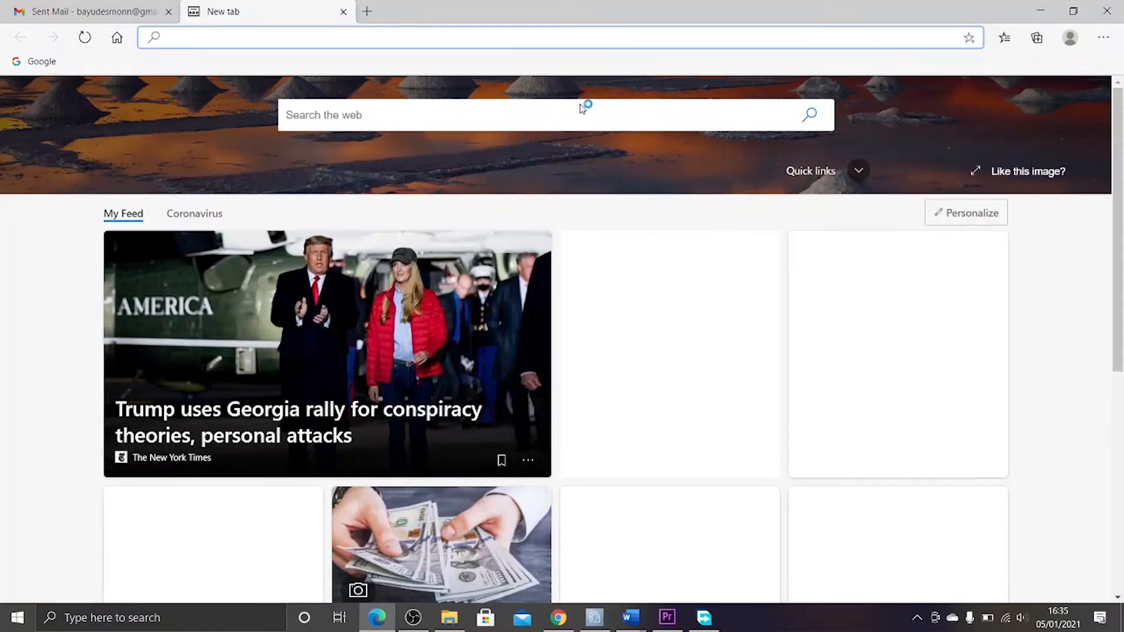
Open the youtube.com website in the new Microsoft Edge tab.
{"action": "left_click", "coordinate": [525, 38]}
{"action": "type", "text": "yo"}
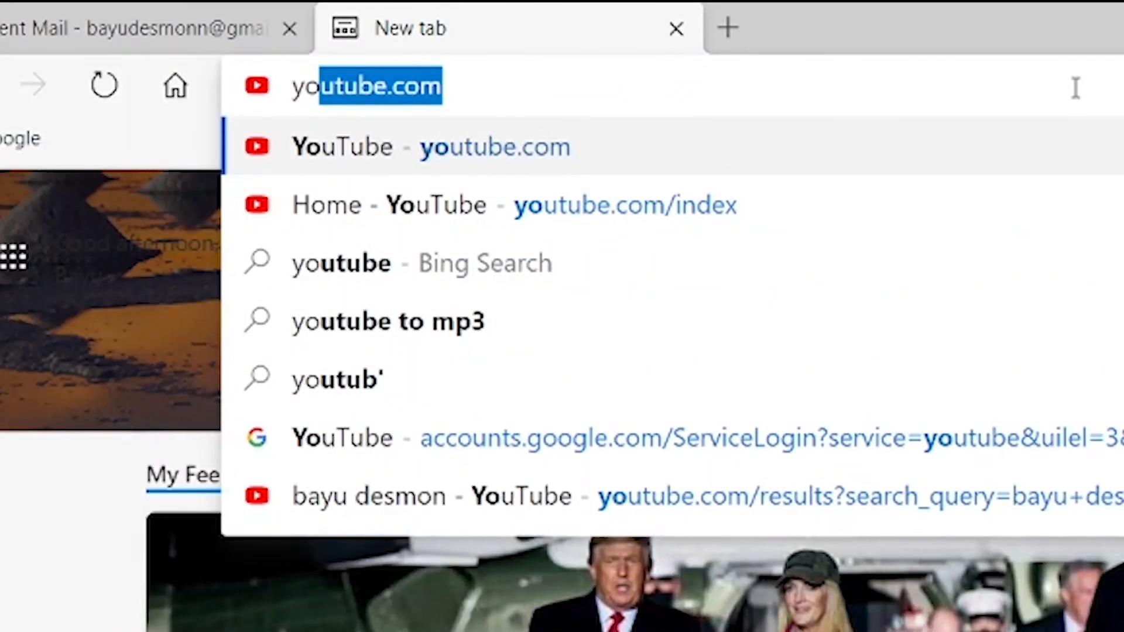
{"action": "type", "text": "utube.co"}
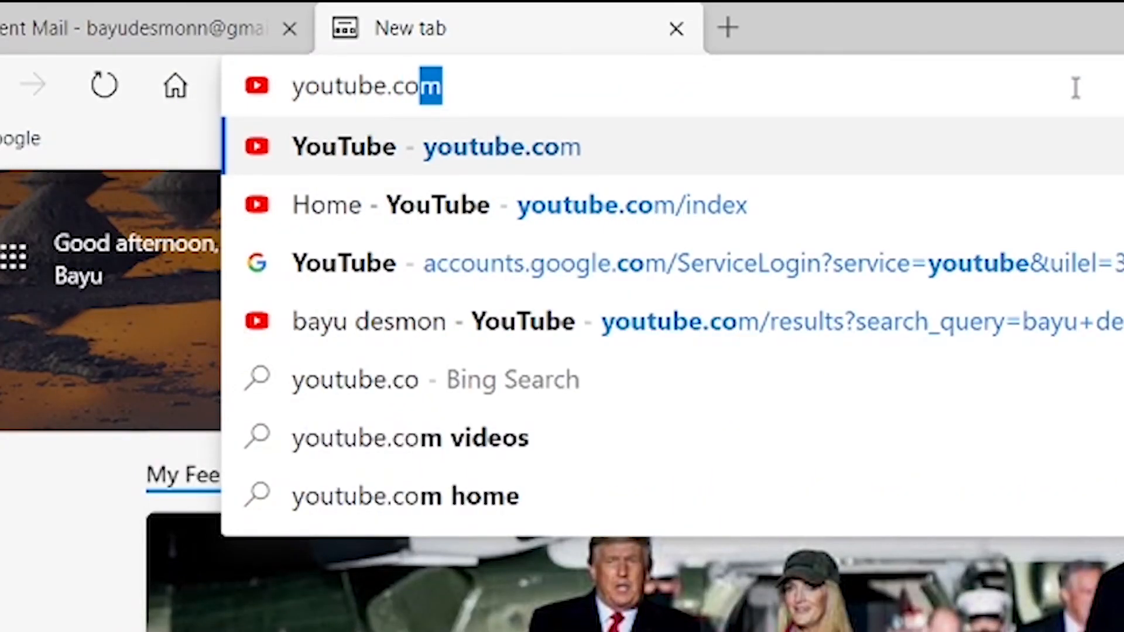
{"action": "type", "text": "m"}
{"action": "key", "text": "Return"}
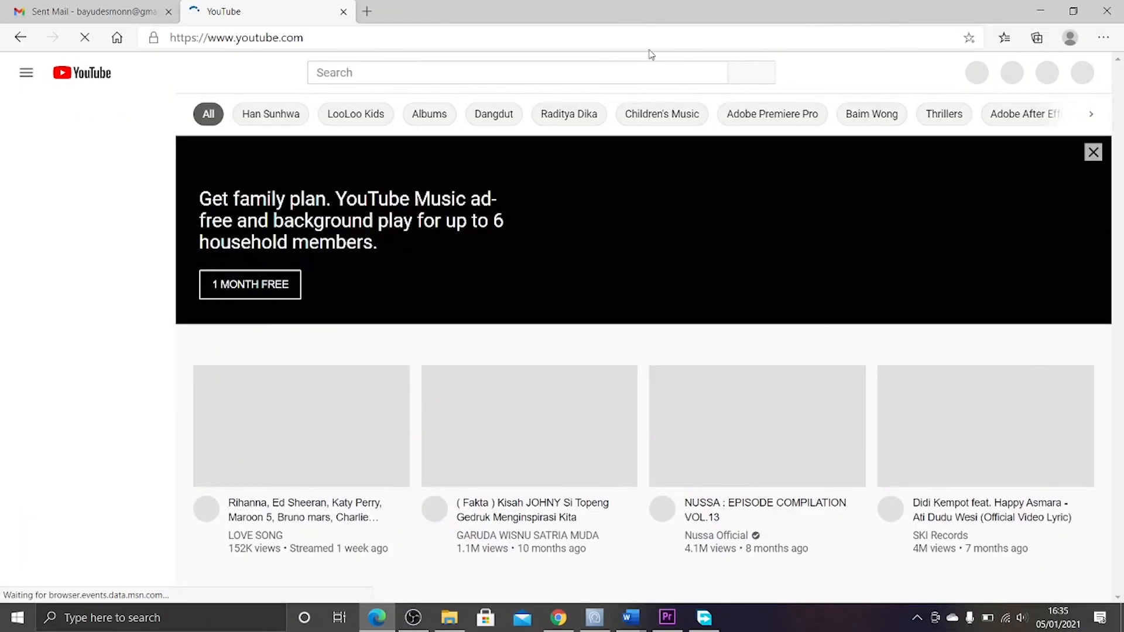
Search YouTube for the creator's name and open the matching channel page.
{"action": "left_click", "coordinate": [476, 71]}
{"action": "type", "text": "bayu desmon"}
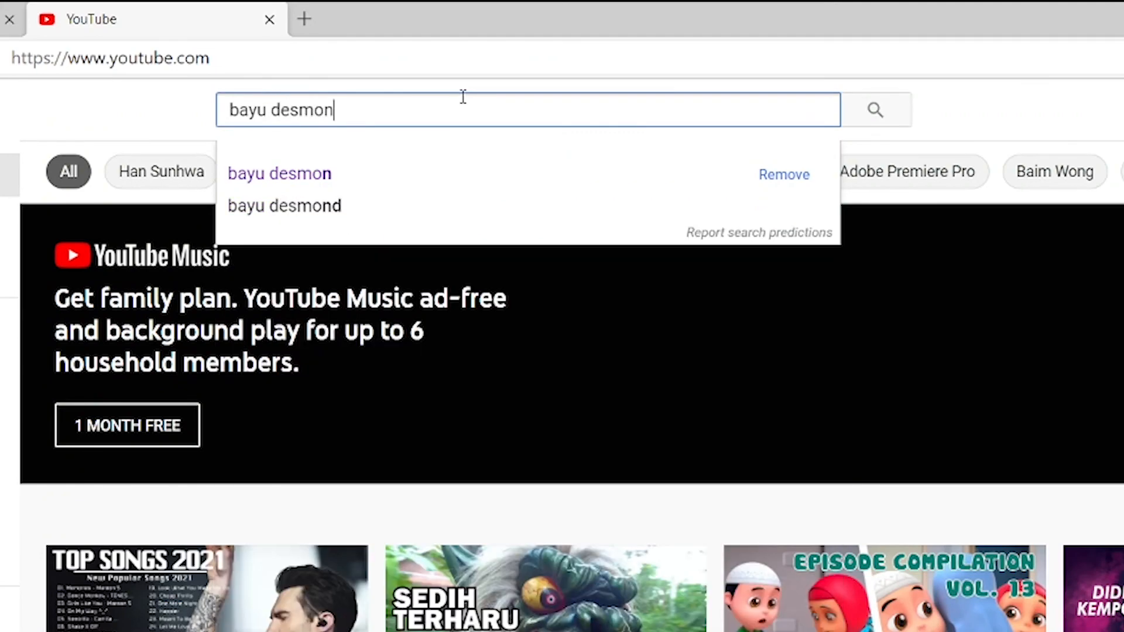
{"action": "key", "text": "Return"}
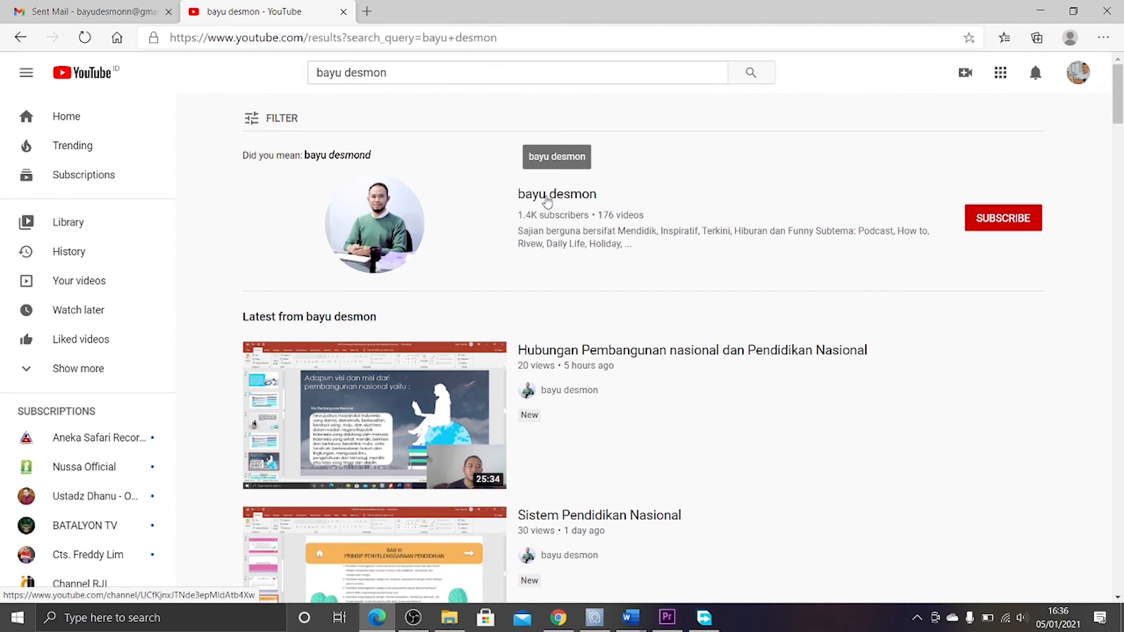
{"action": "left_click", "coordinate": [547, 199]}
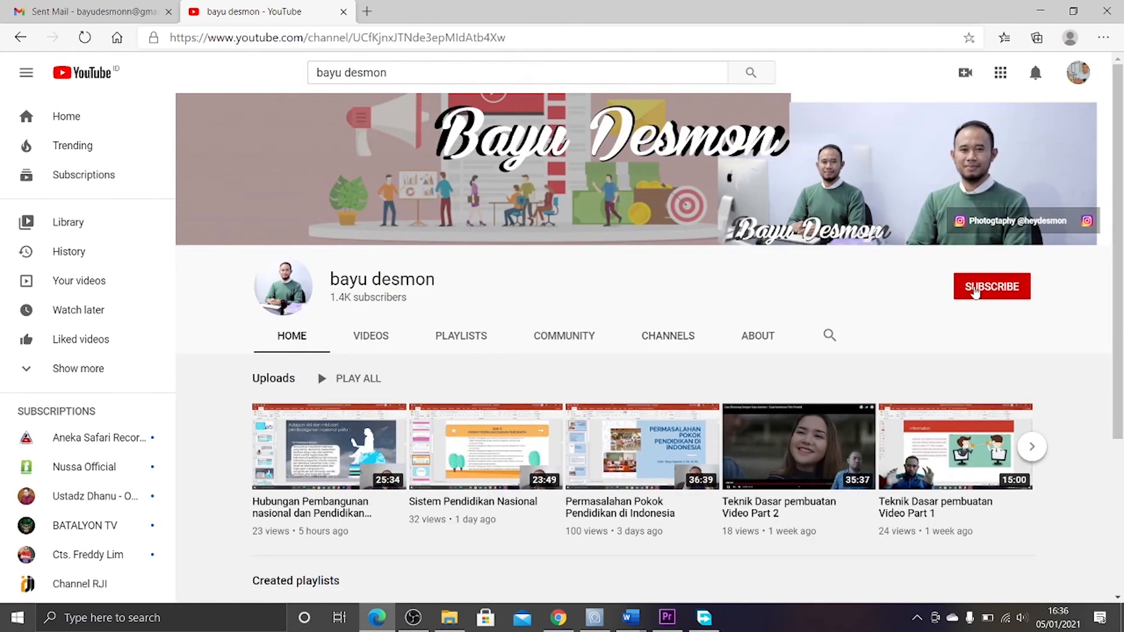
Subscribe to the creator's channel and set its notifications to All.
{"action": "left_click", "coordinate": [975, 291]}
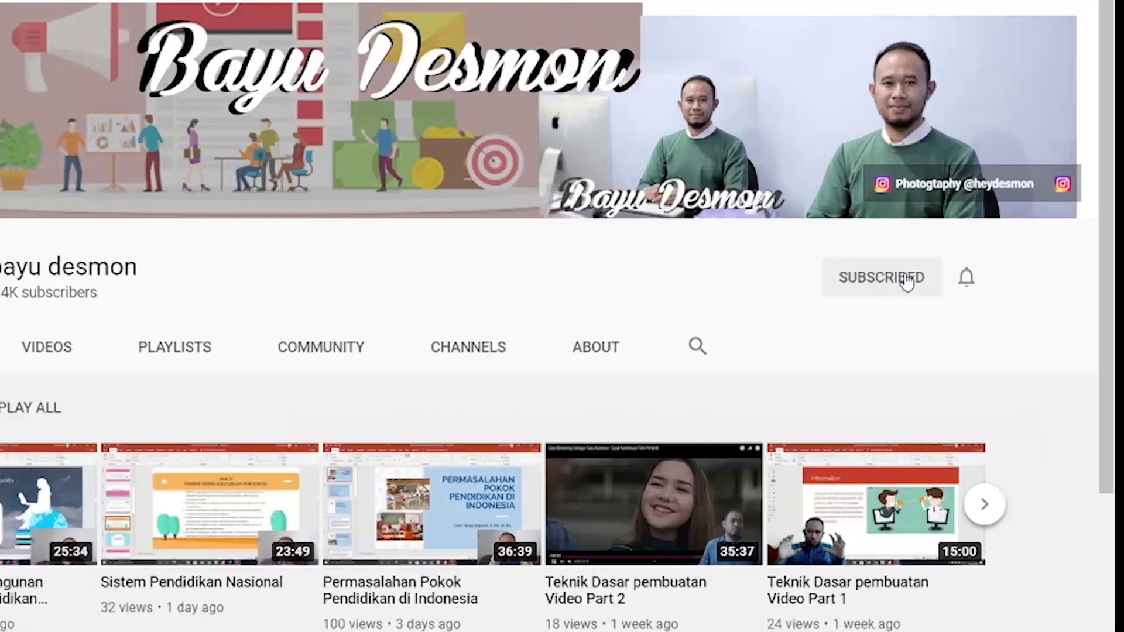
{"action": "left_click", "coordinate": [968, 280]}
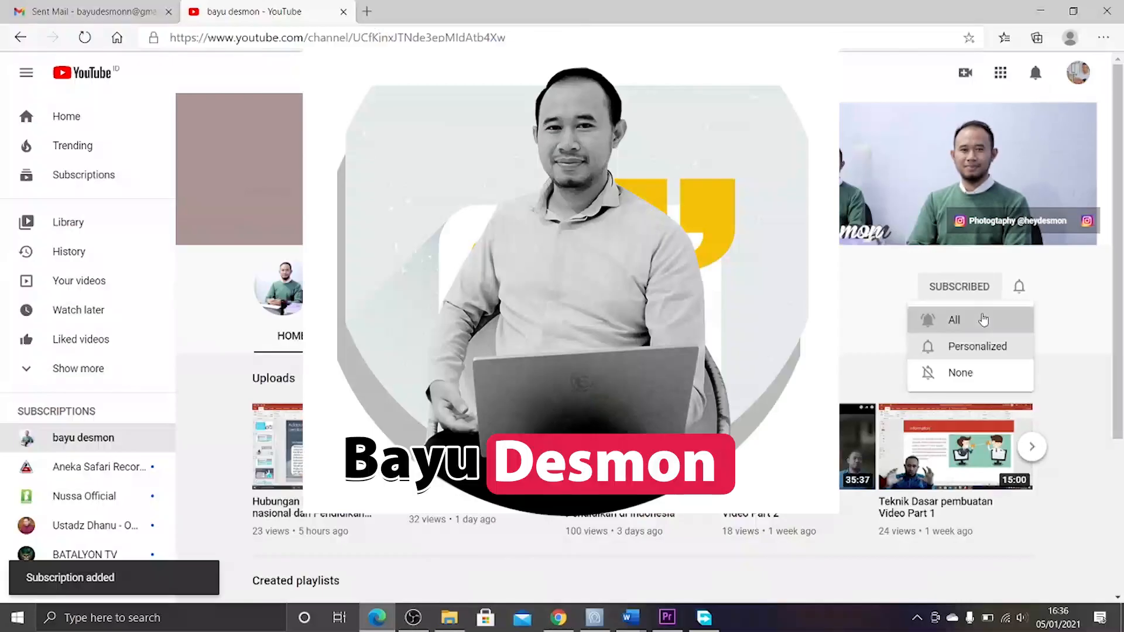
{"action": "left_click", "coordinate": [913, 321]}
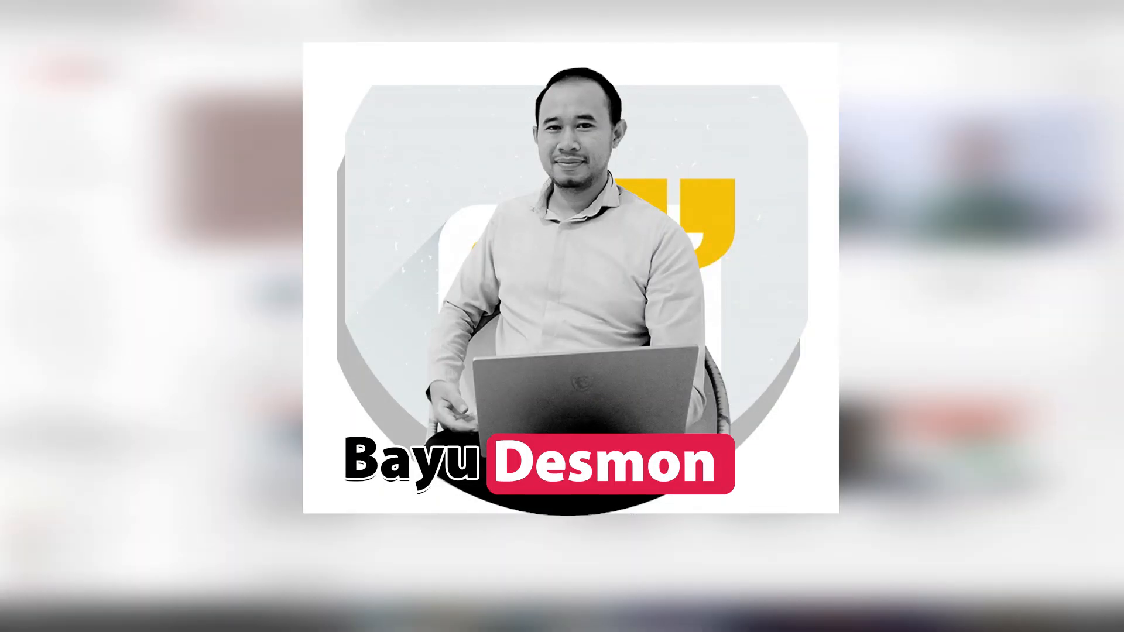